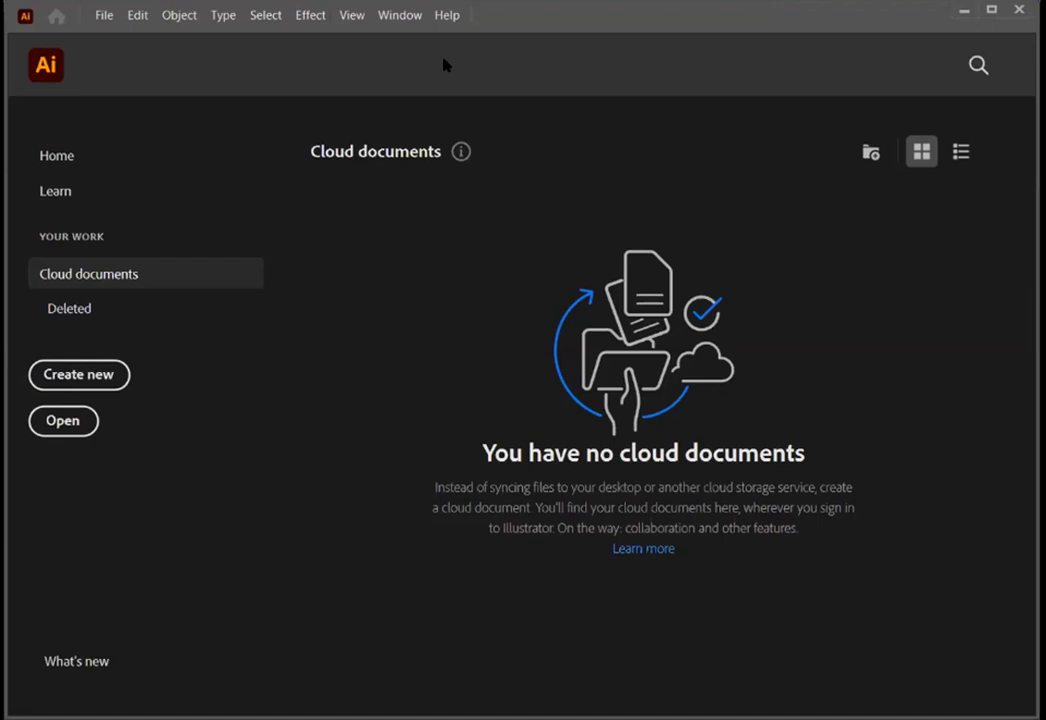
# Step: Create a new Letter document in inches, 8.5 x 11 in, with medium (150 ppi) raster effects
pyautogui.hotkey('ctrl', 'n')
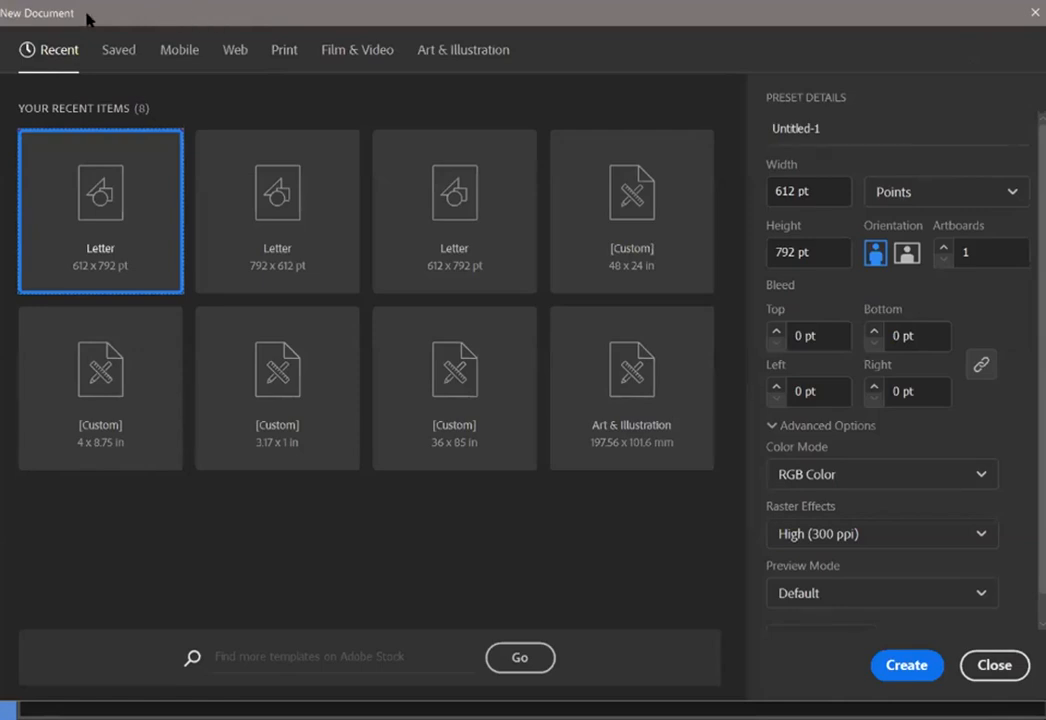
pyautogui.click(888, 192)
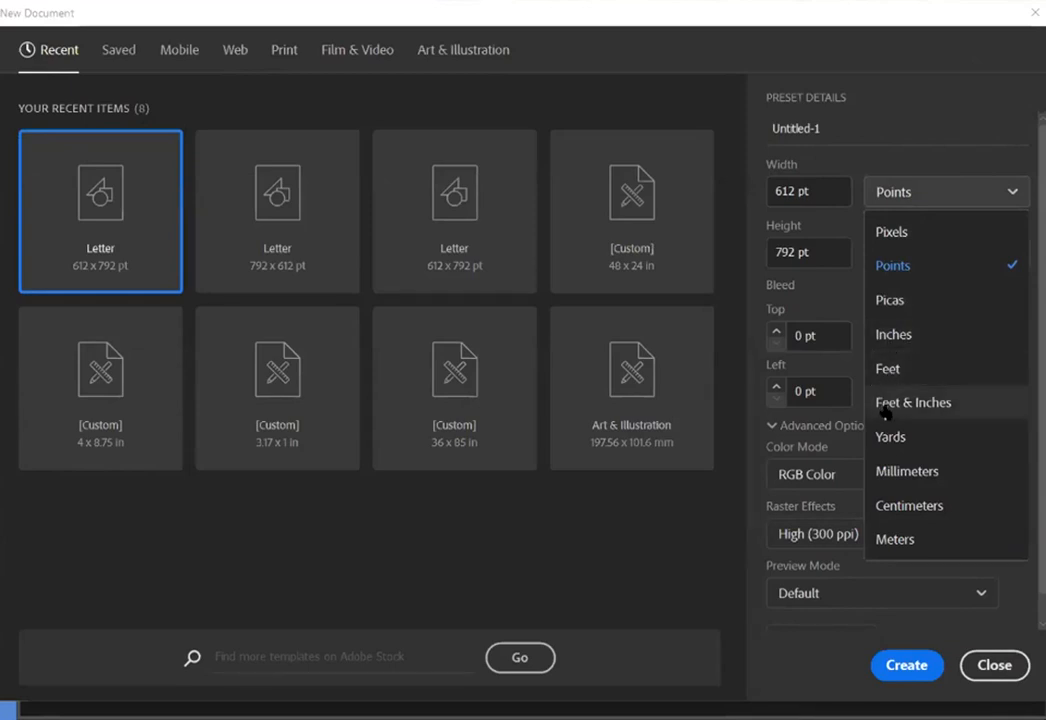
pyautogui.click(880, 334)
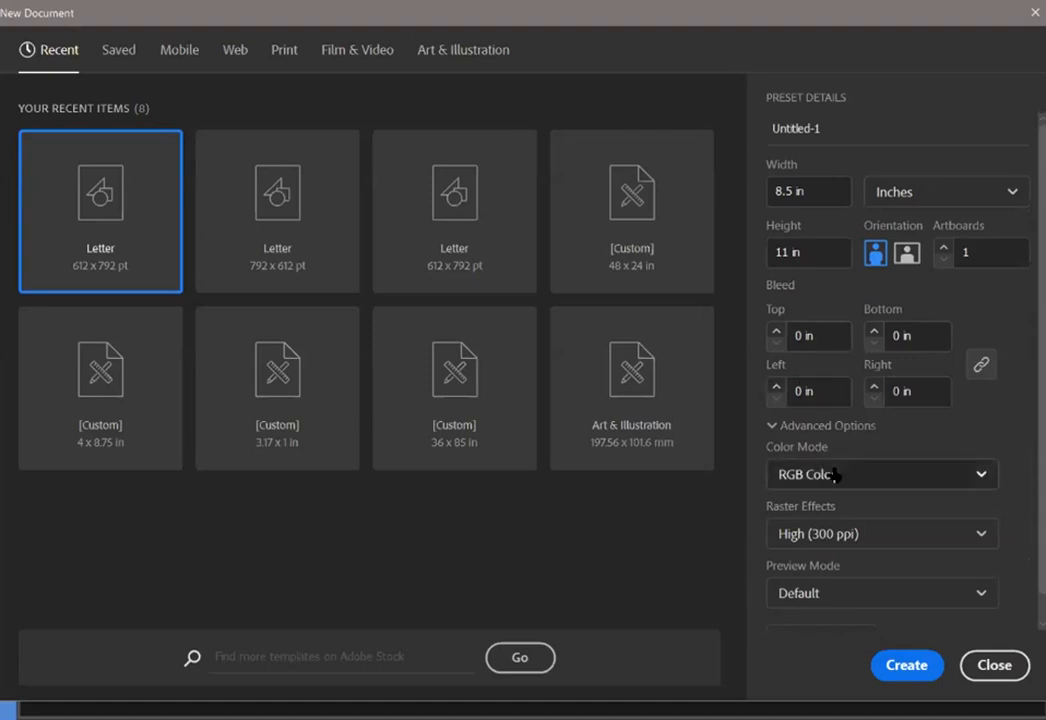
pyautogui.click(838, 533)
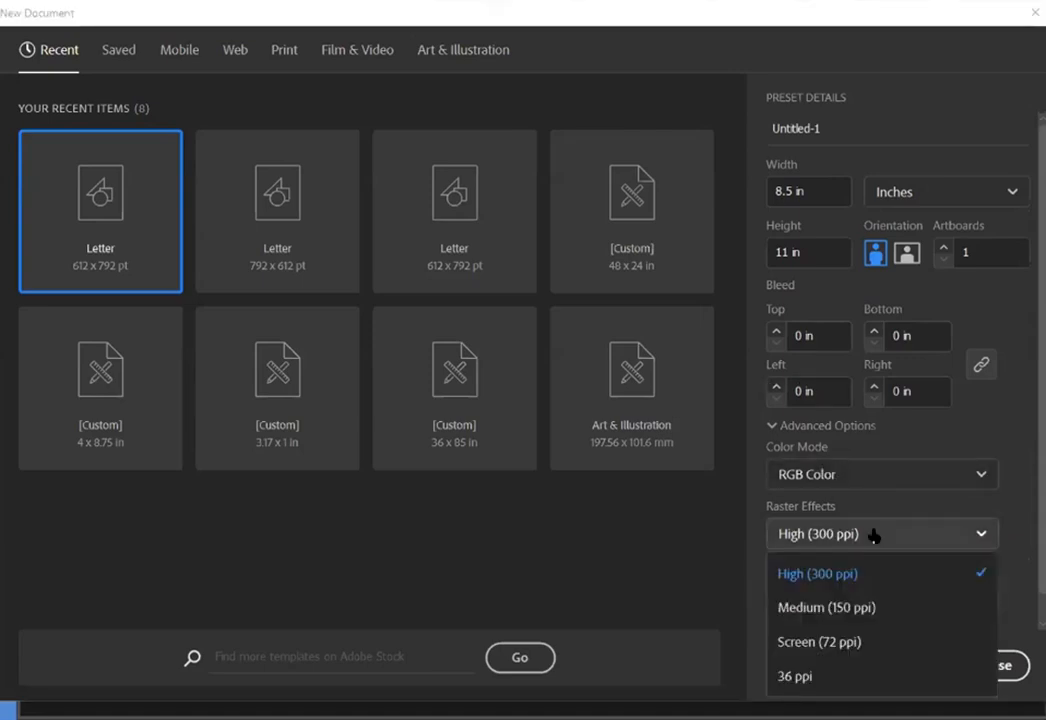
pyautogui.click(826, 607)
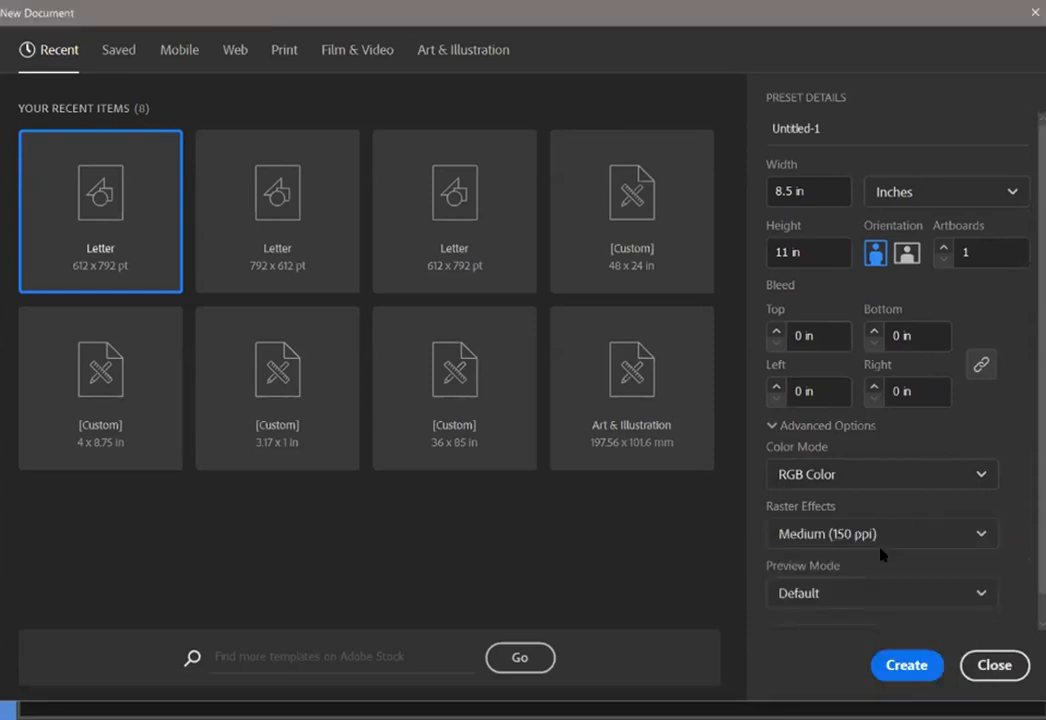
pyautogui.click(904, 663)
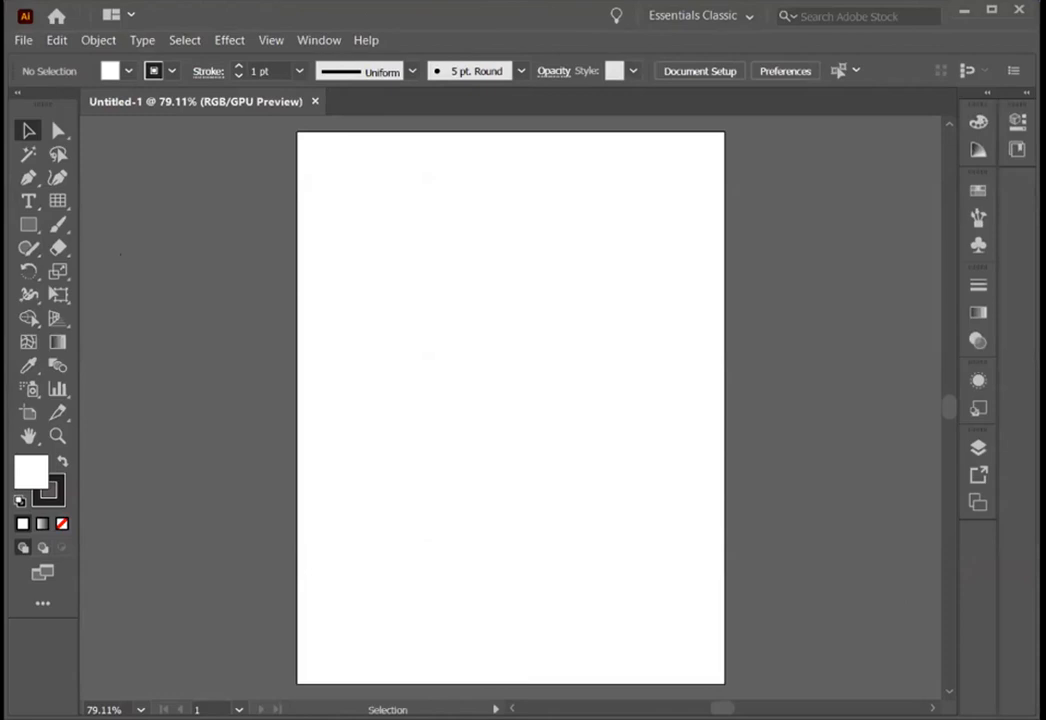
# Step: Undock the tool palette so it floats beside the artboard and show the rulers
pyautogui.moveTo(42, 97); pyautogui.dragTo(100, 145)
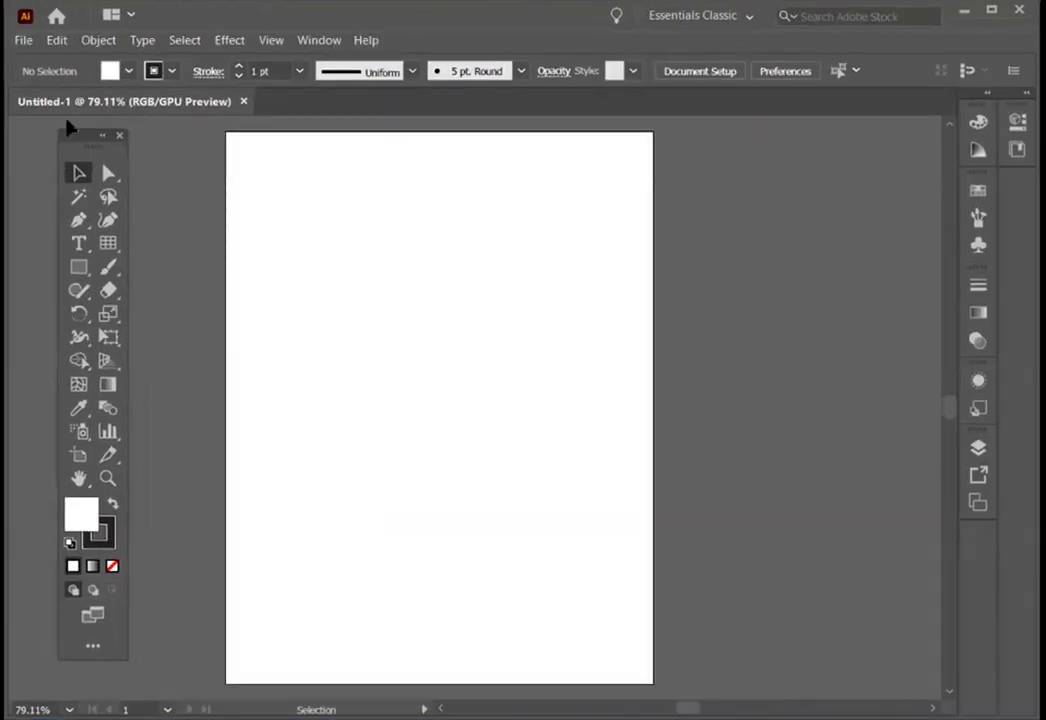
pyautogui.hotkey('ctrl', 'r')
# Step: Add a horizontal guide near the artboard's top edge, unlock the guides and set its Y position to 0.5 in
pyautogui.moveTo(193, 118); pyautogui.dragTo(200, 160)
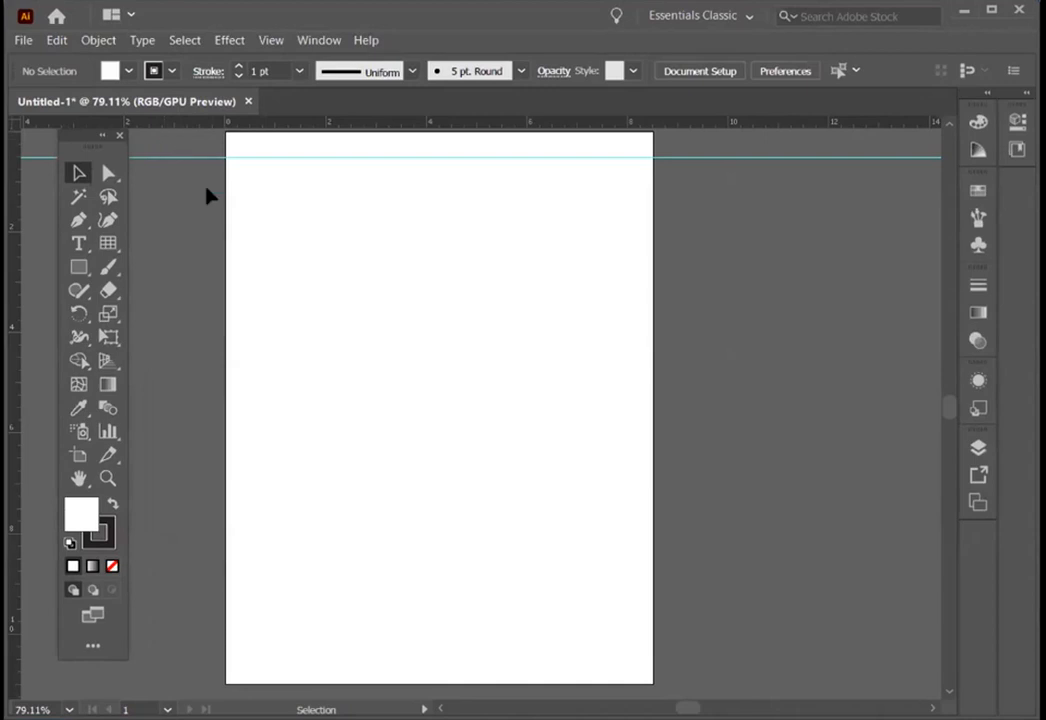
pyautogui.rightClick(231, 146)
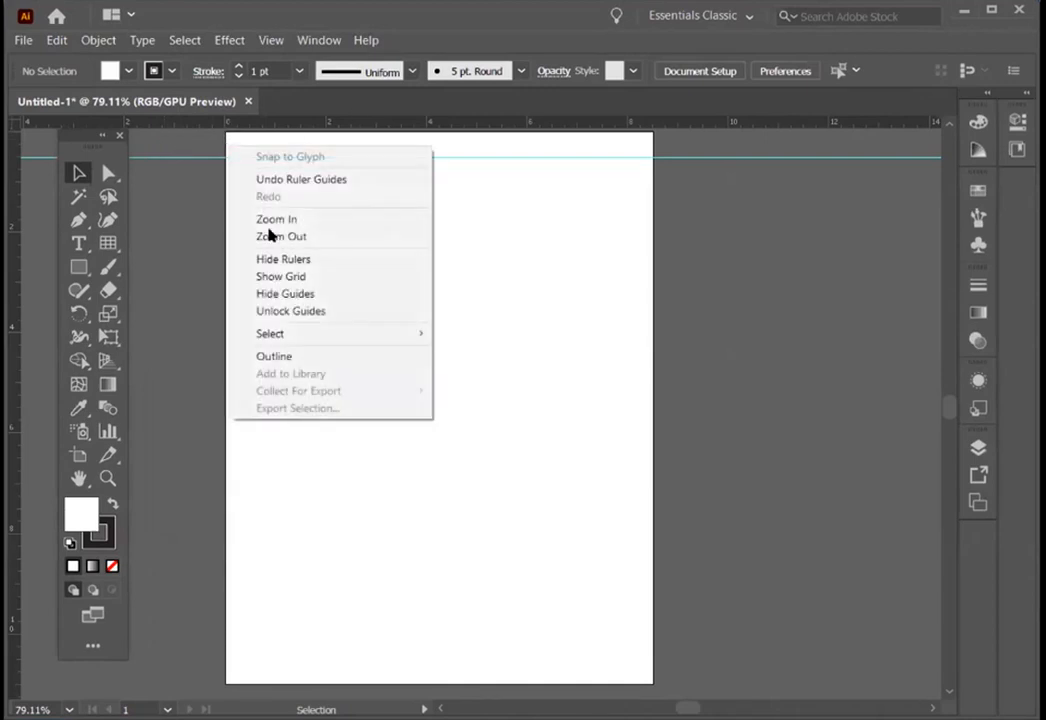
pyautogui.click(282, 311)
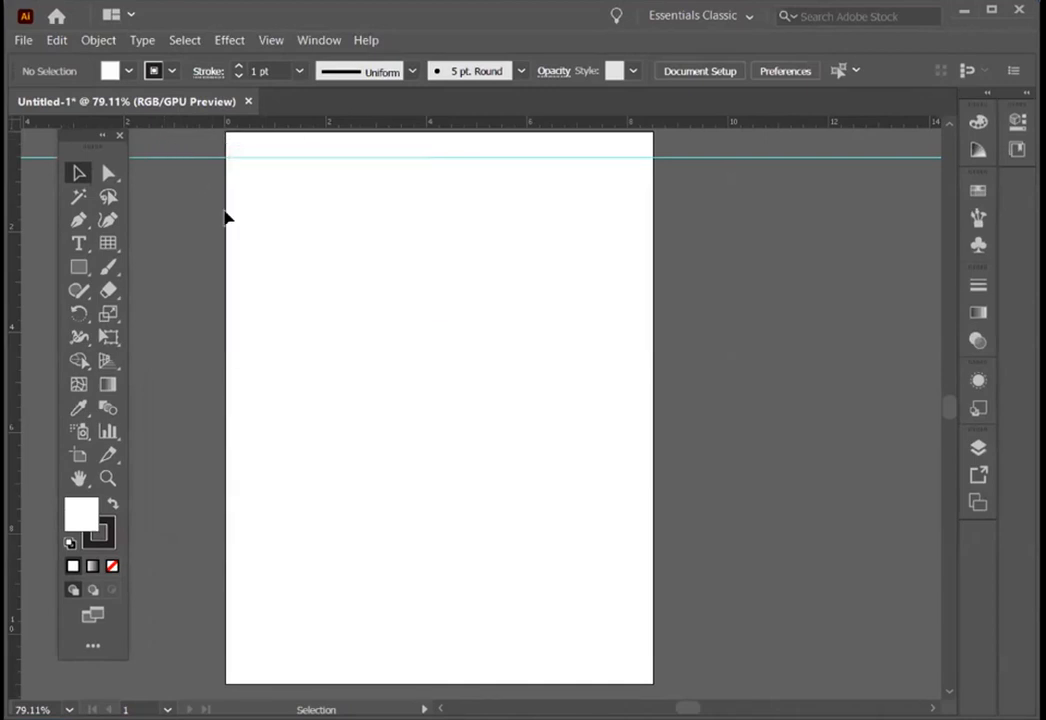
pyautogui.click(227, 157)
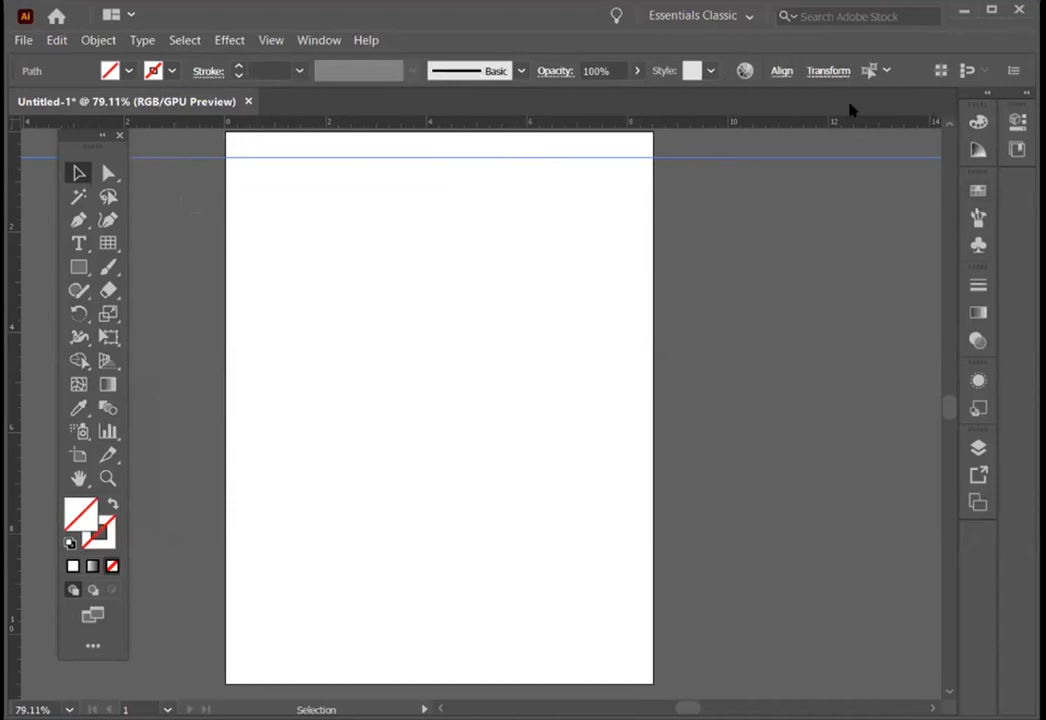
pyautogui.click(828, 70)
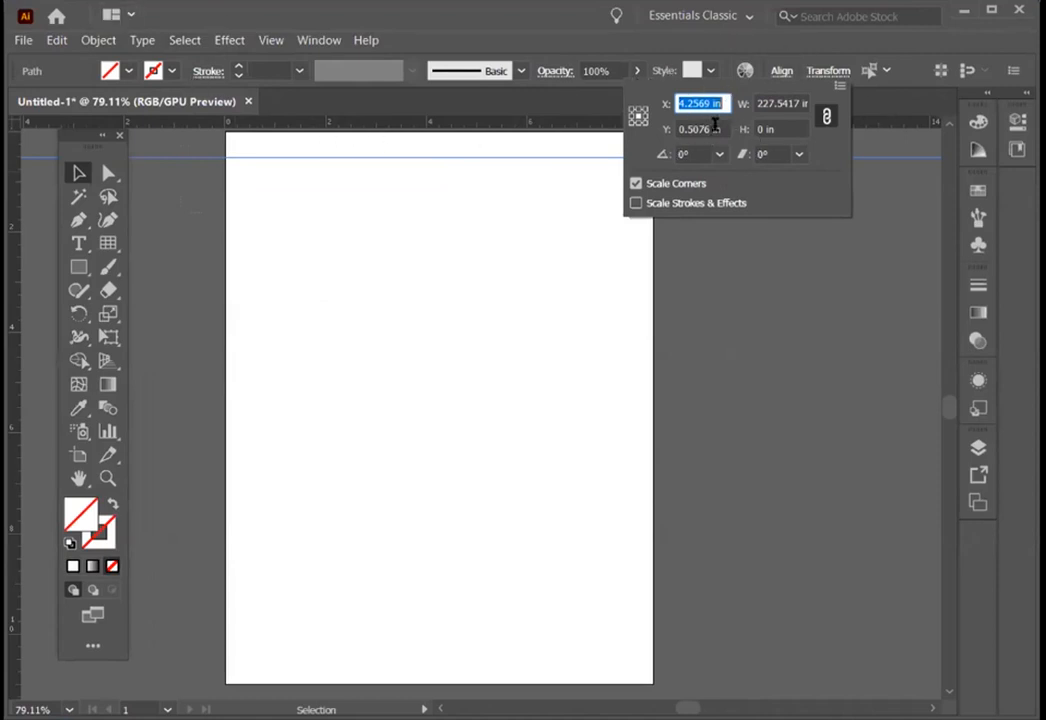
pyautogui.moveTo(716, 127); pyautogui.dragTo(619, 121)
pyautogui.write('0.5')
pyautogui.press('Return')
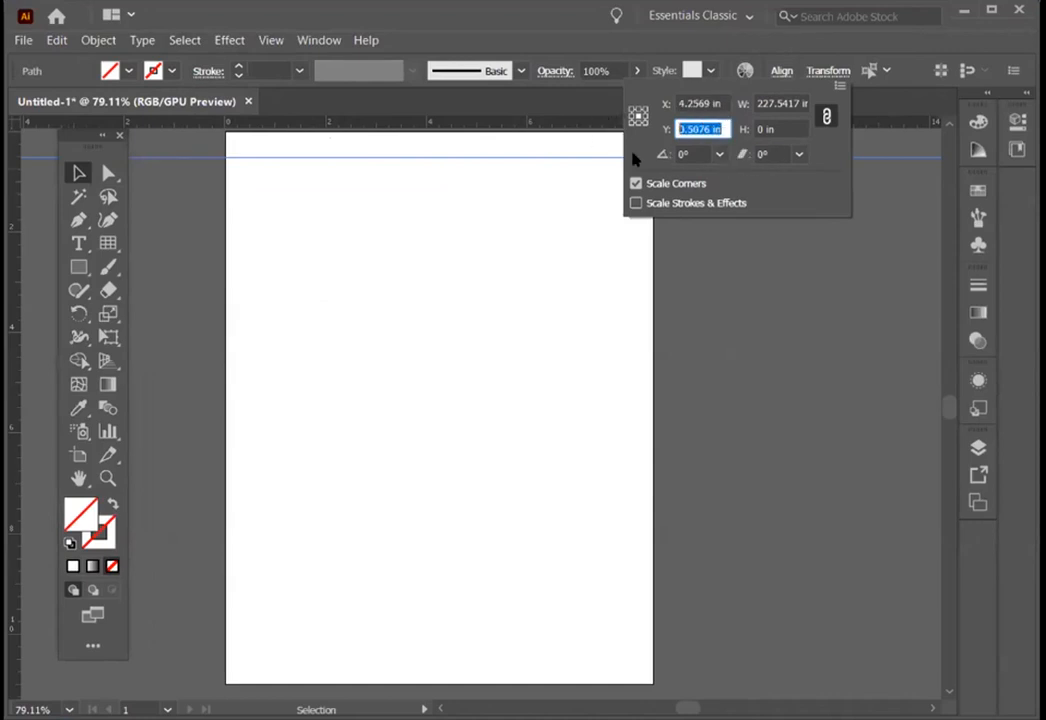
# Step: Add a vertical guide near the artboard's left edge and set its X position to 0.5 in
pyautogui.moveTo(14, 200); pyautogui.dragTo(34, 200)
pyautogui.moveTo(237, 247); pyautogui.dragTo(257, 262)
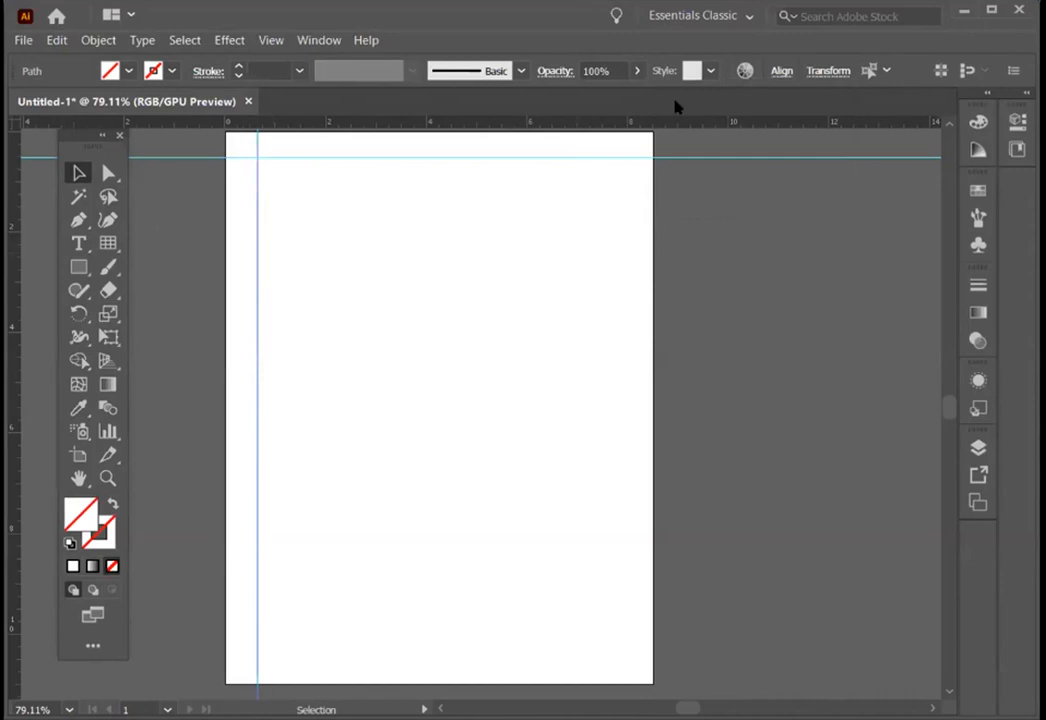
pyautogui.click(828, 70)
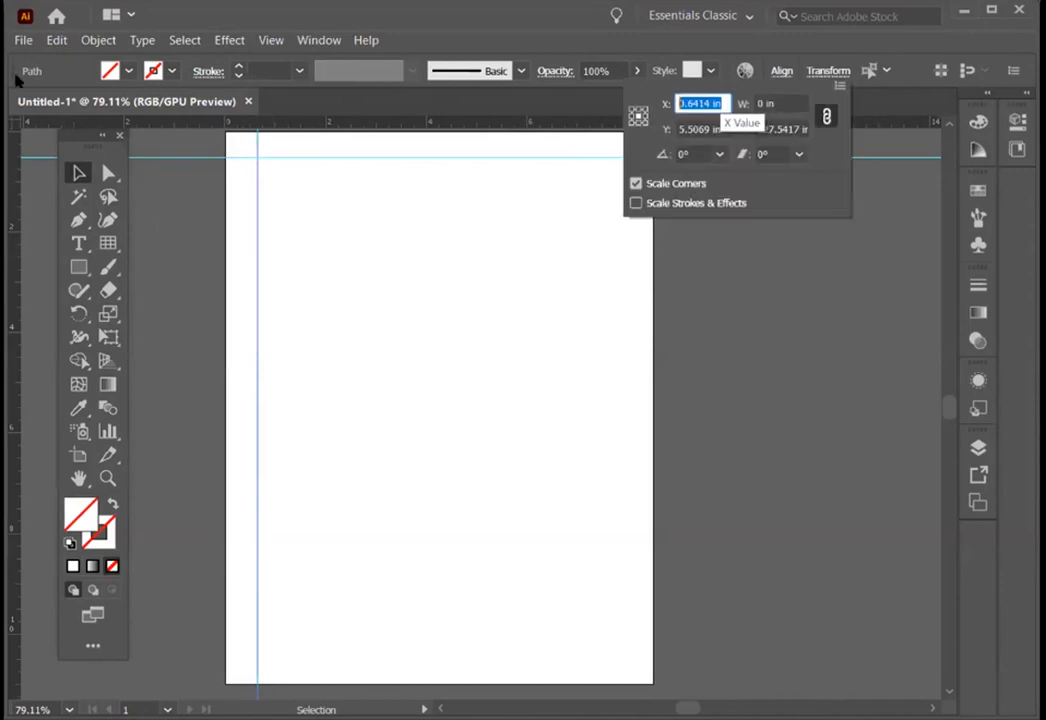
pyautogui.write('.5')
pyautogui.press('Return')
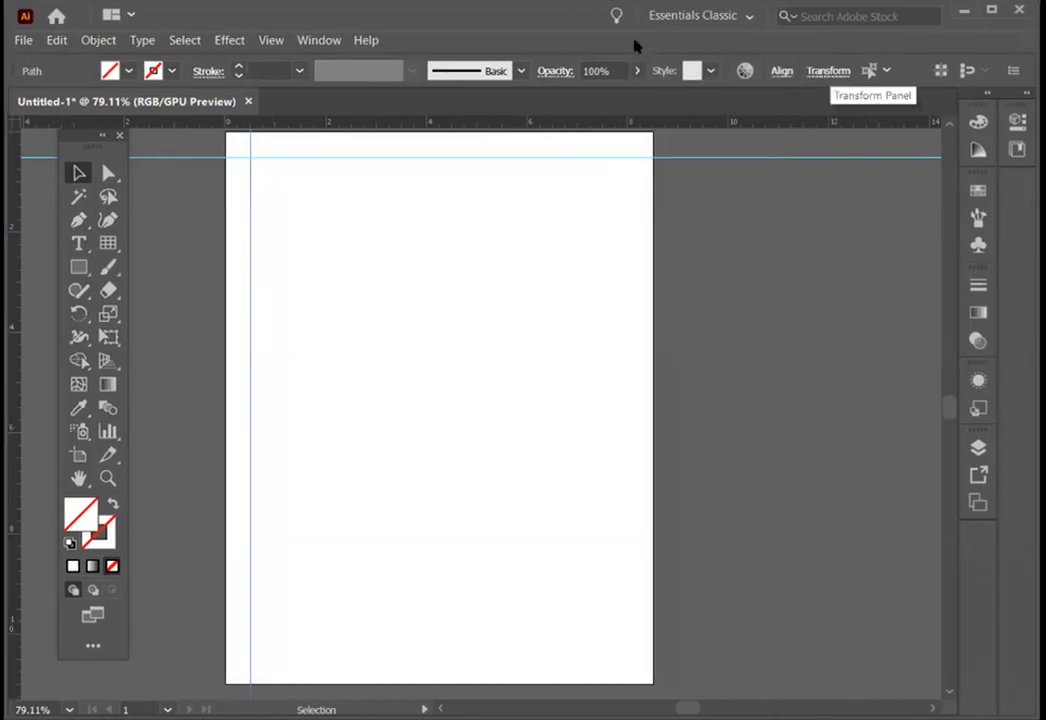
# Step: Show the floating Transform settings and place them beside the artboard's right edge
pyautogui.click(318, 40)
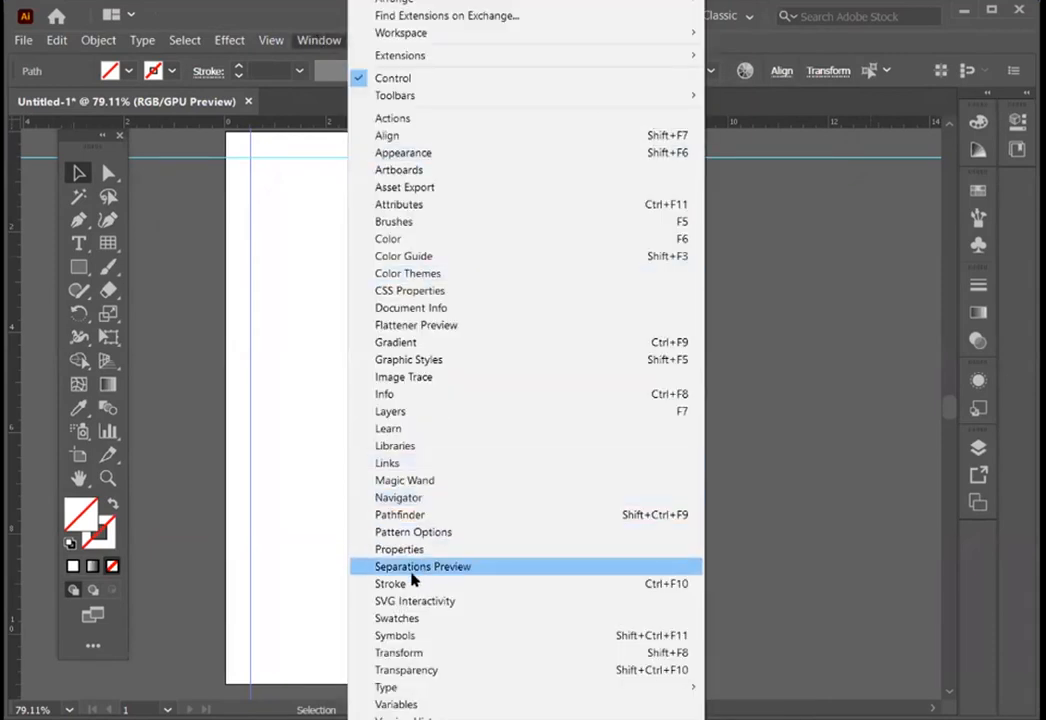
pyautogui.click(401, 654)
pyautogui.moveTo(528, 63); pyautogui.dragTo(736, 180)
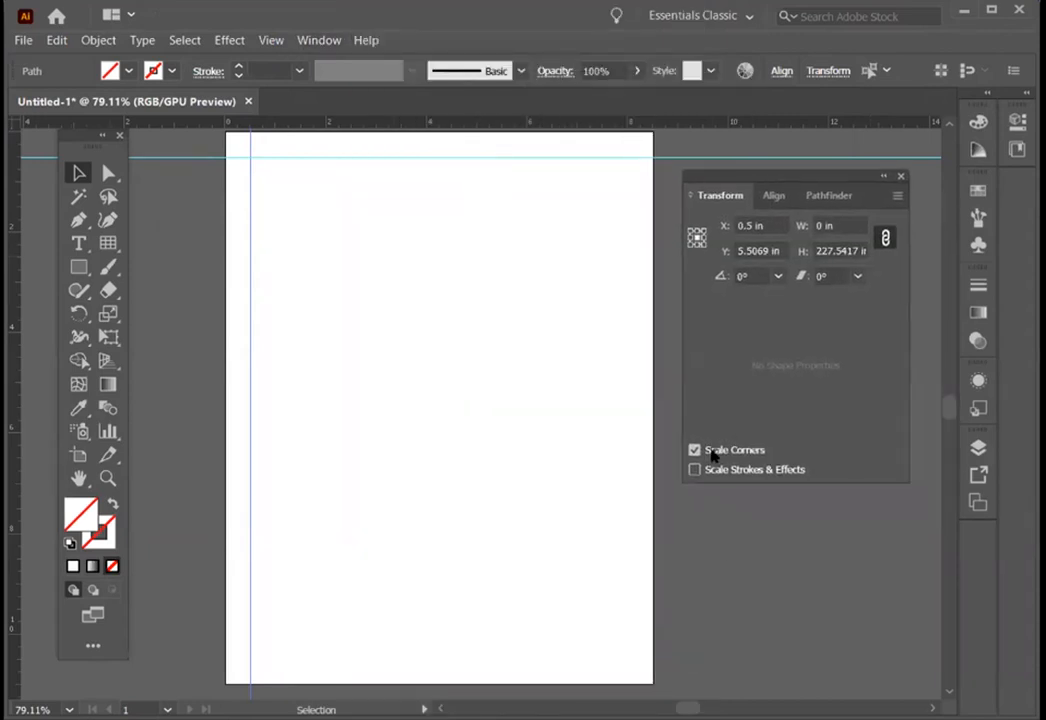
# Step: Add a vertical guide near the artboard's right edge and set its X position to 8 in
pyautogui.moveTo(163, 208); pyautogui.dragTo(333, 272)
pyautogui.moveTo(16, 226); pyautogui.dragTo(618, 285)
pyautogui.click(782, 225)
pyautogui.write('8')
pyautogui.press('Tab')
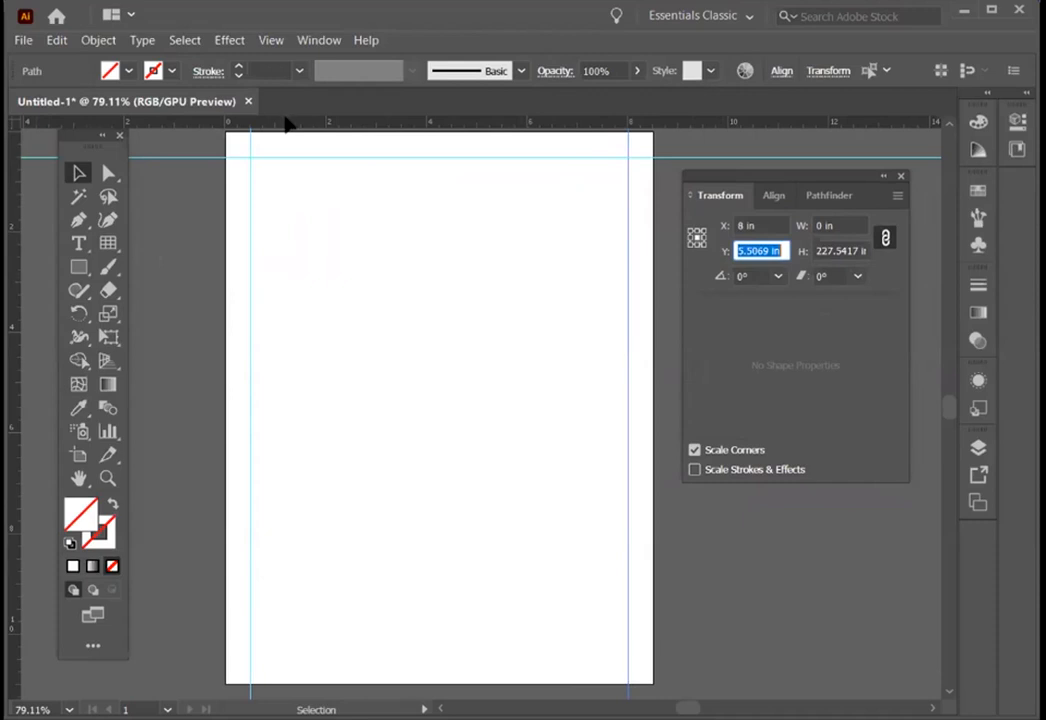
# Step: Add a horizontal guide near the artboard's bottom edge at about Y 10.375 in and lock all guides
pyautogui.moveTo(285, 122); pyautogui.dragTo(430, 650)
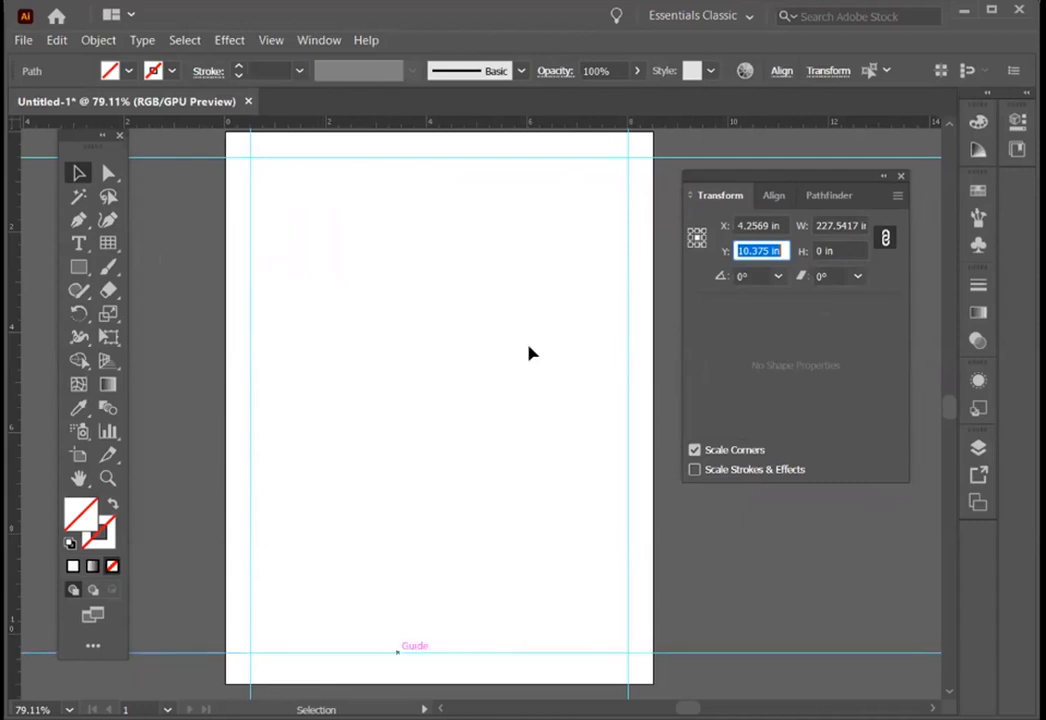
pyautogui.rightClick(212, 229)
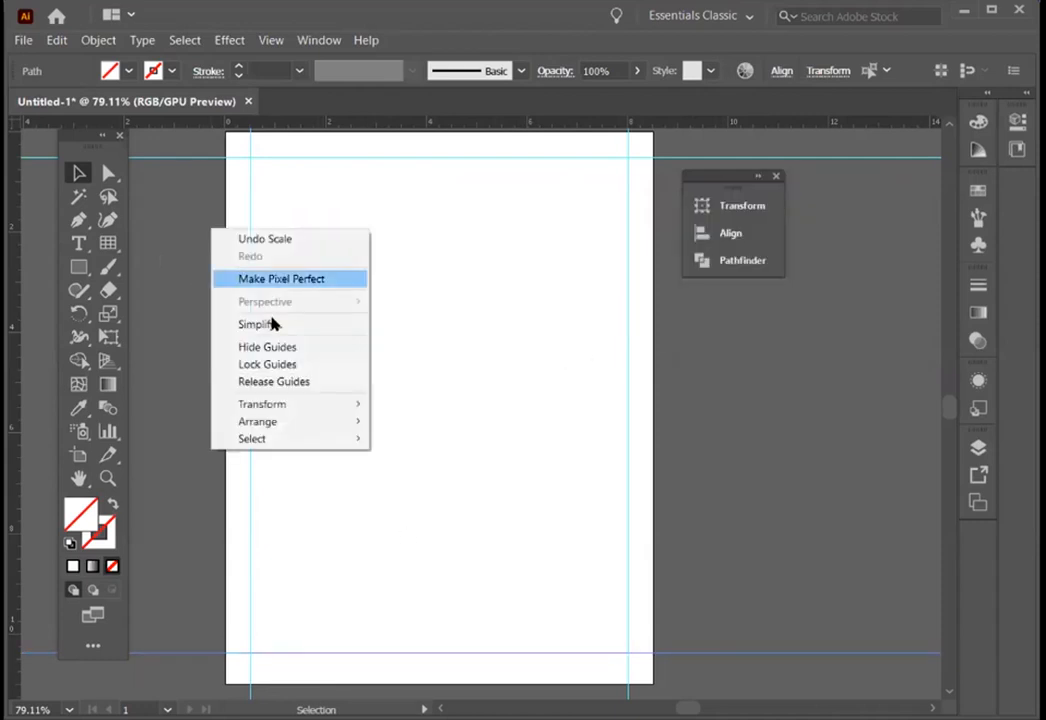
pyautogui.click(266, 364)
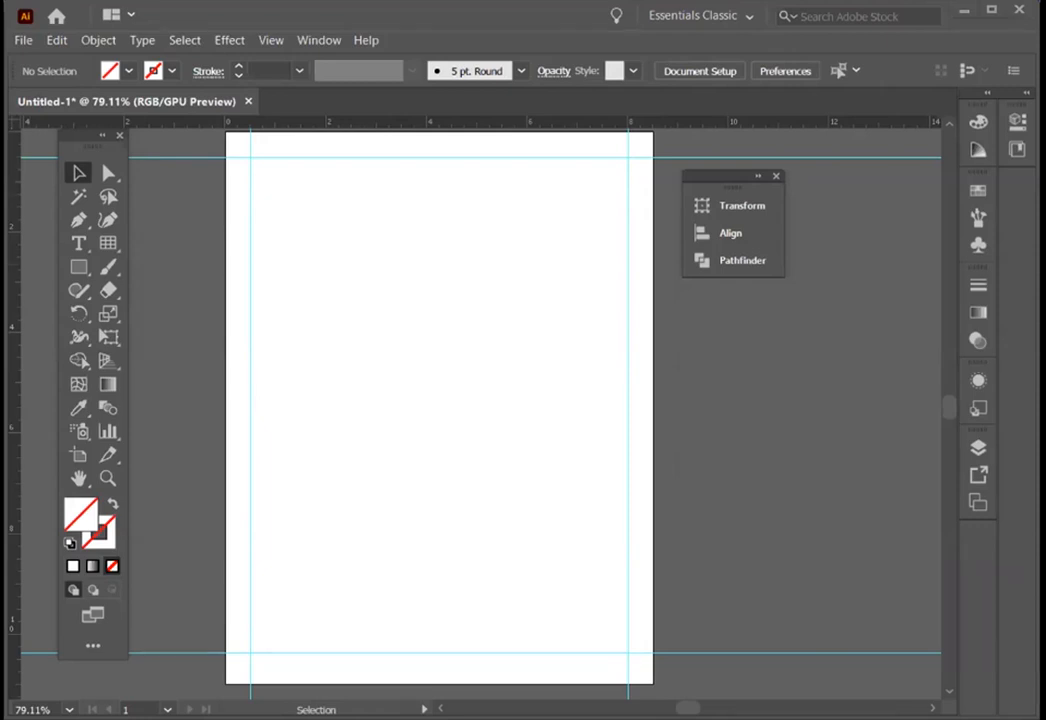
# Step: Place the violin image 341858_main.jpg, rotate it 45° clockwise and snap it to the top and left margin guides
pyautogui.click(285, 200)
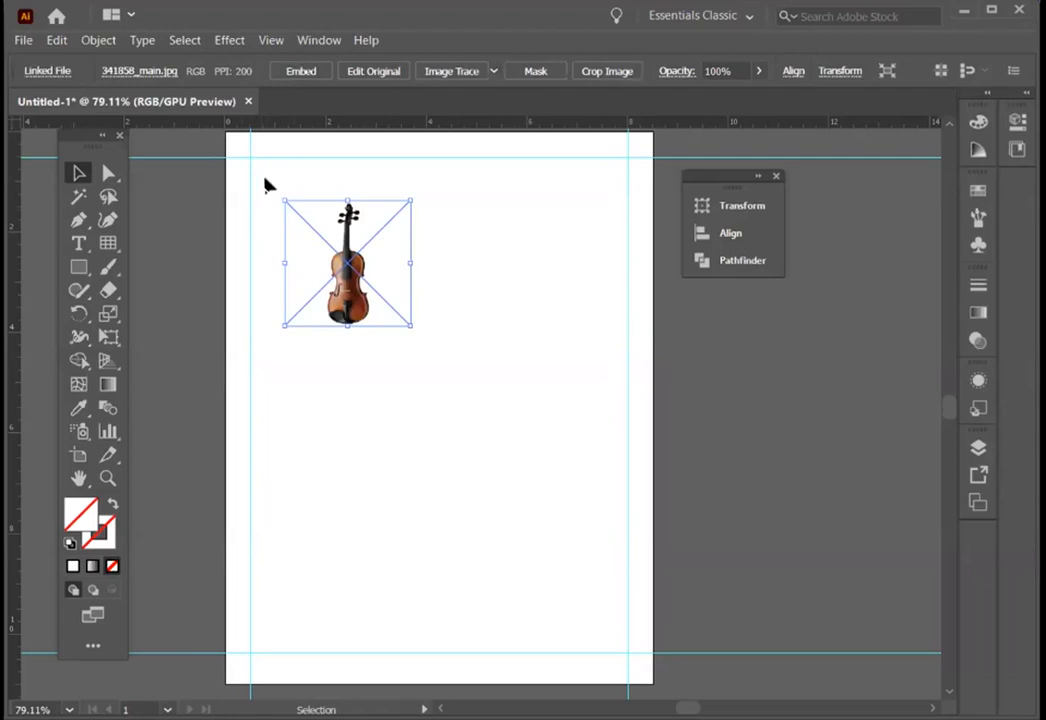
pyautogui.moveTo(278, 185); pyautogui.dragTo(346, 152)
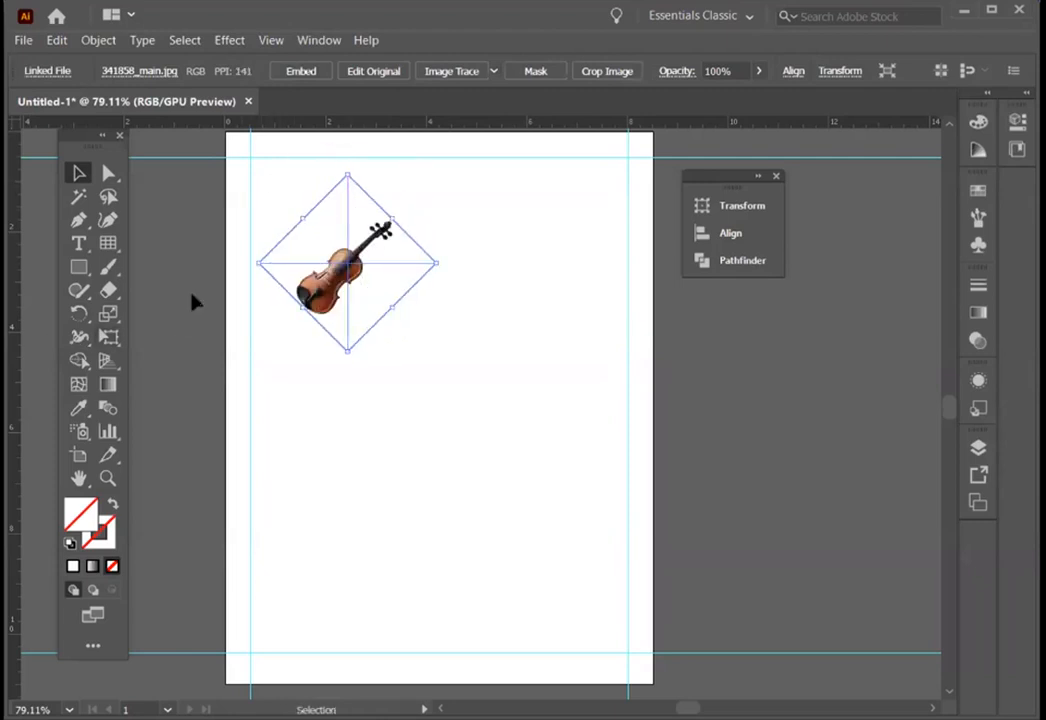
pyautogui.moveTo(330, 278); pyautogui.dragTo(321, 261)
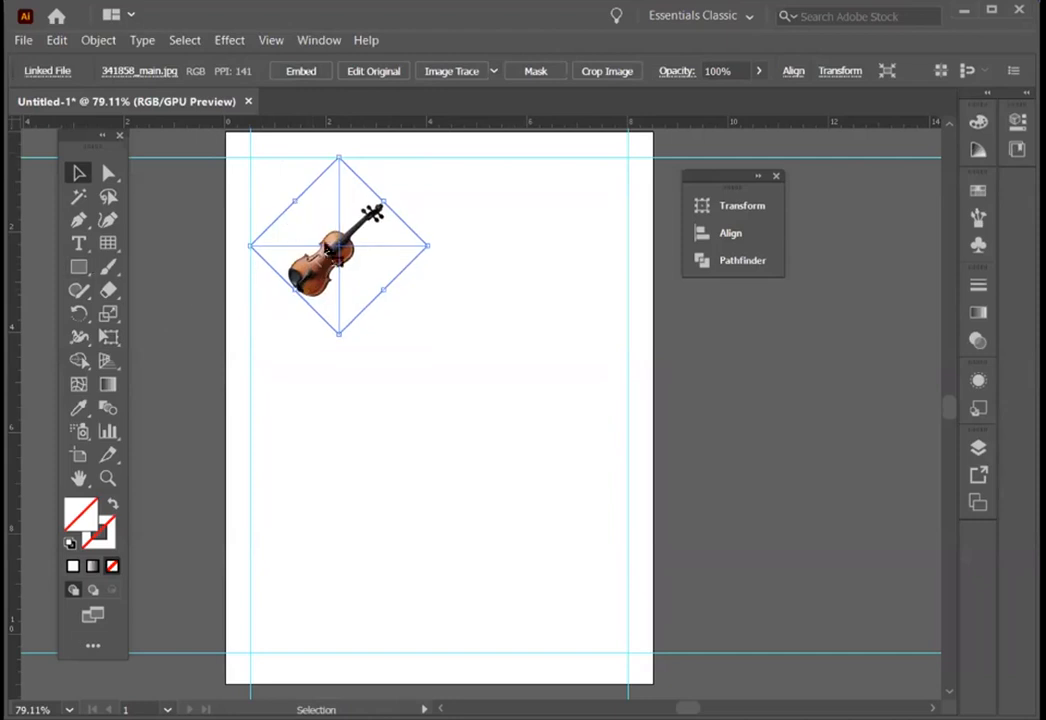
# Step: Duplicate the violin image horizontally by 3.96 in so the copy meets the right margin guide
pyautogui.moveTo(326, 270); pyautogui.dragTo(527, 274)
pyautogui.press('alt')
pyautogui.press('alt')
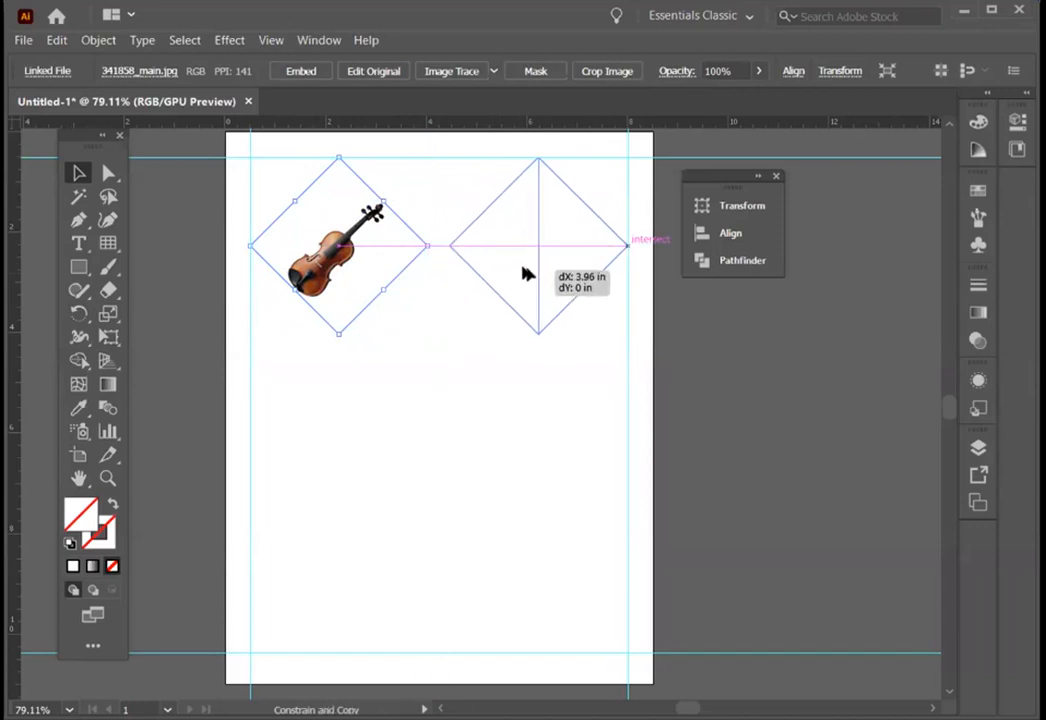
pyautogui.moveTo(522, 268)
pyautogui.mouseDown()
pyautogui.moveTo(538, 262)
pyautogui.moveTo(521, 268)
pyautogui.mouseUp()
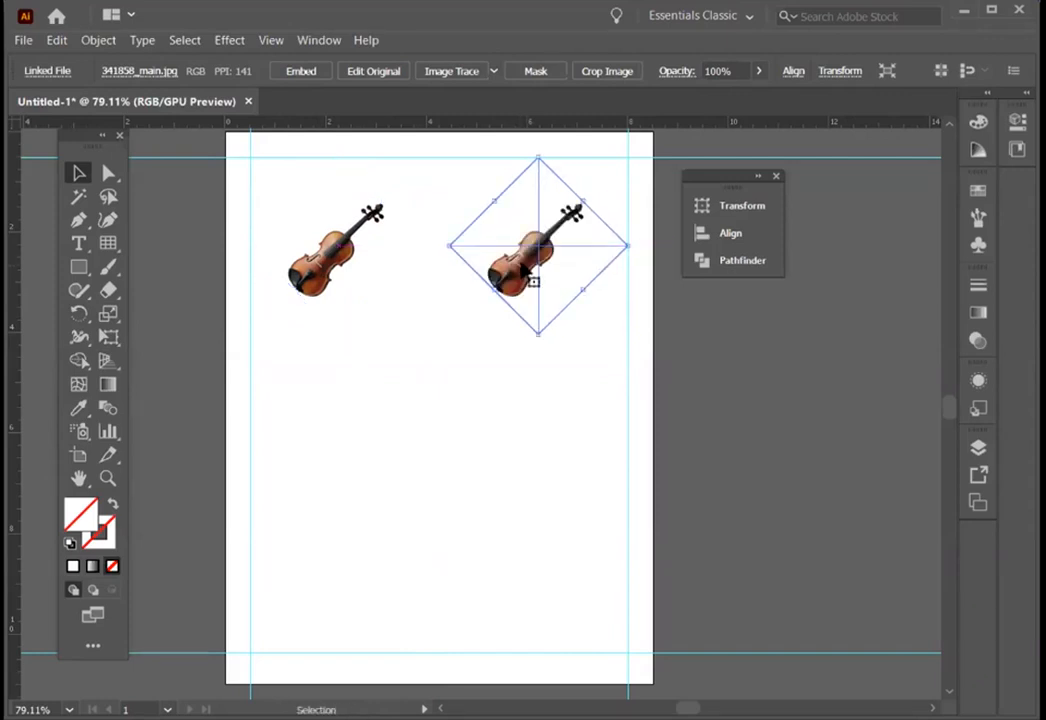
# Step: Duplicate the pair of violins straight down below the first row and repeat the copy for a third row
pyautogui.keyDown('shift'); pyautogui.click(312, 268); pyautogui.keyUp('shift')
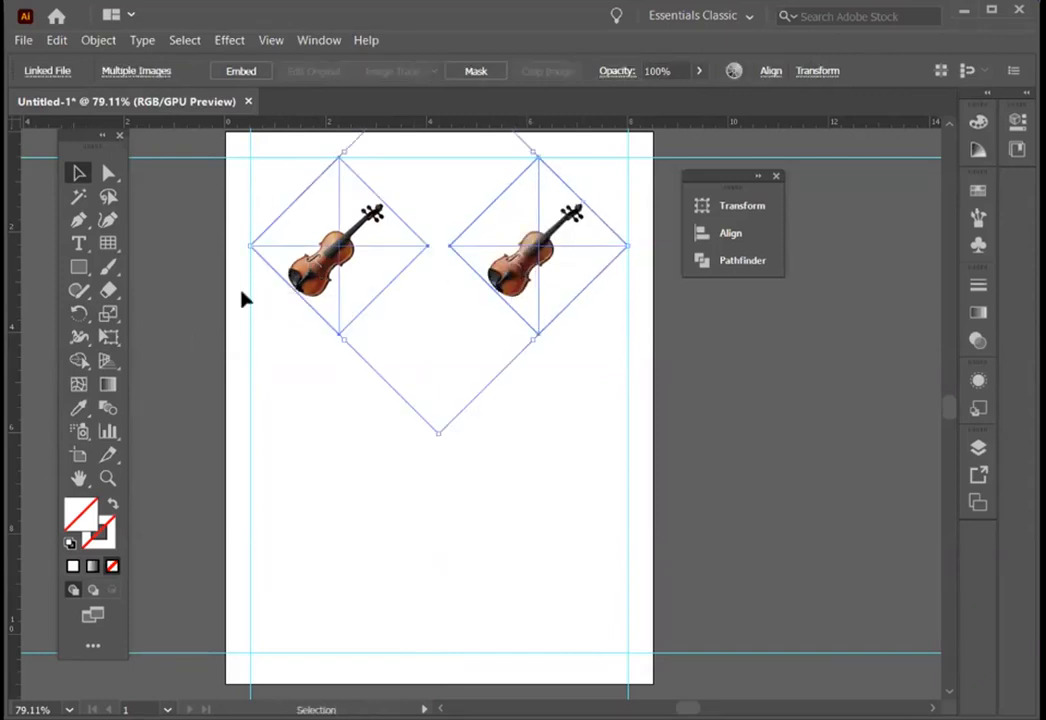
pyautogui.moveTo(348, 258); pyautogui.dragTo(357, 429)
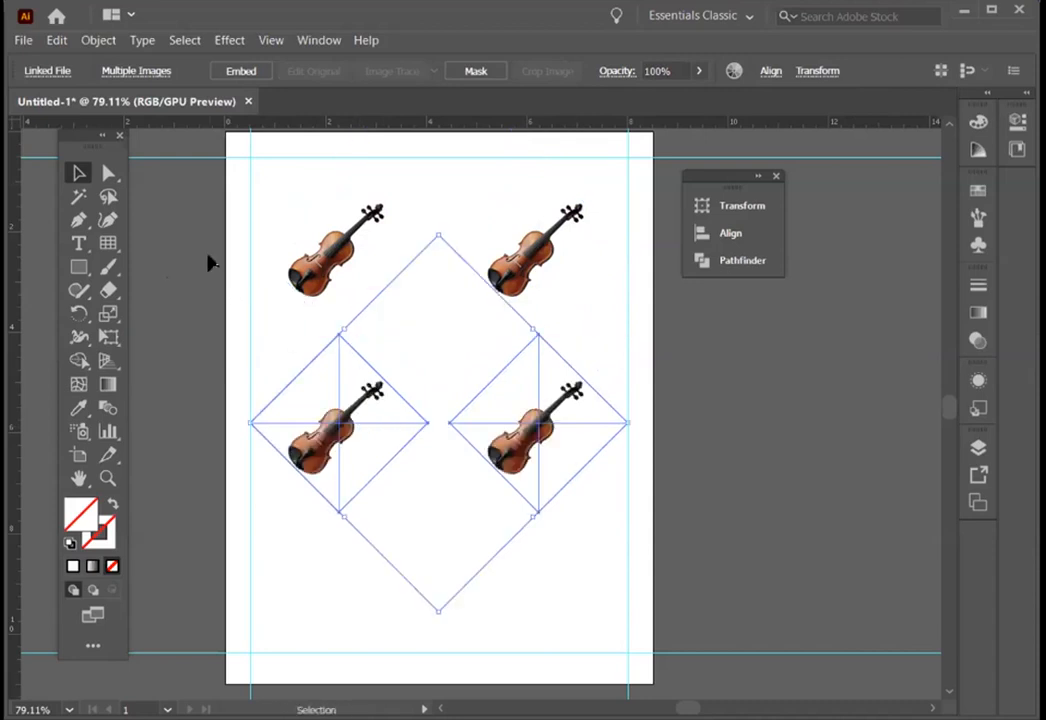
pyautogui.hotkey('ctrl', 'd')
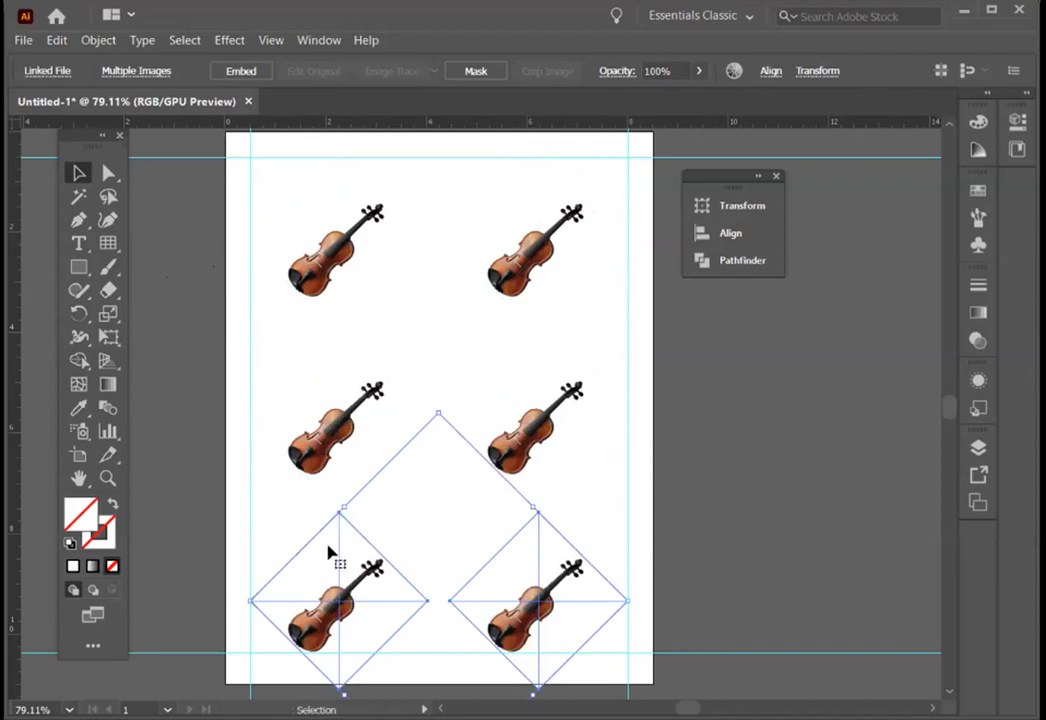
# Step: Move all six violin images up together until the top row's bounding corners meet the artboard's top edge
pyautogui.moveTo(240, 222); pyautogui.dragTo(620, 650)
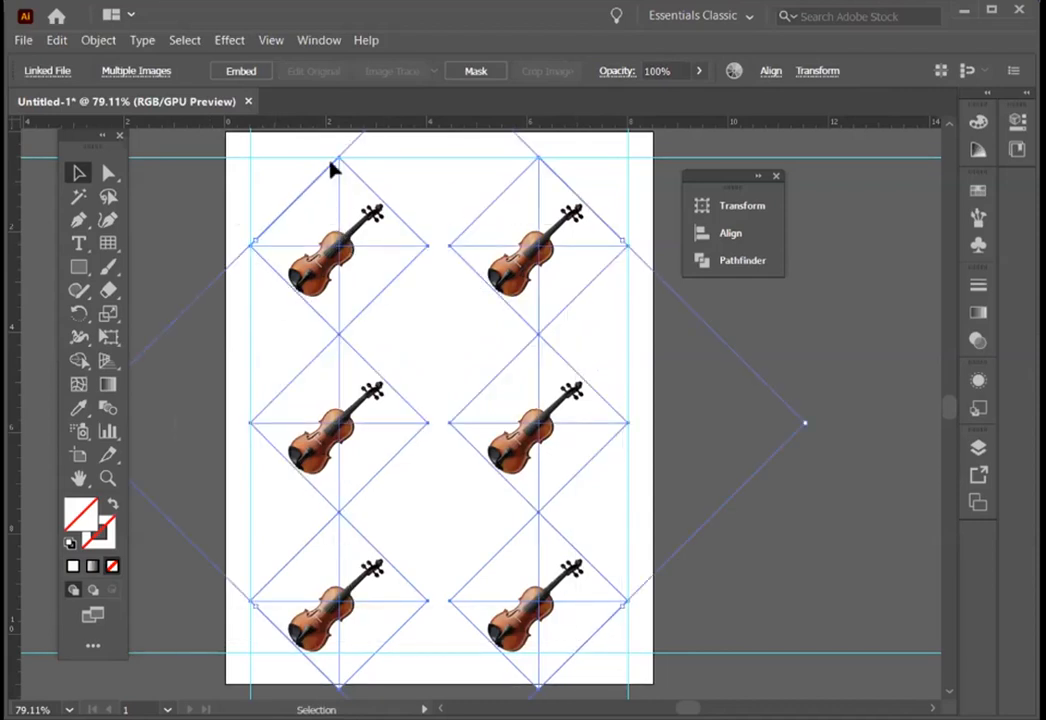
pyautogui.moveTo(330, 250); pyautogui.dragTo(330, 222)
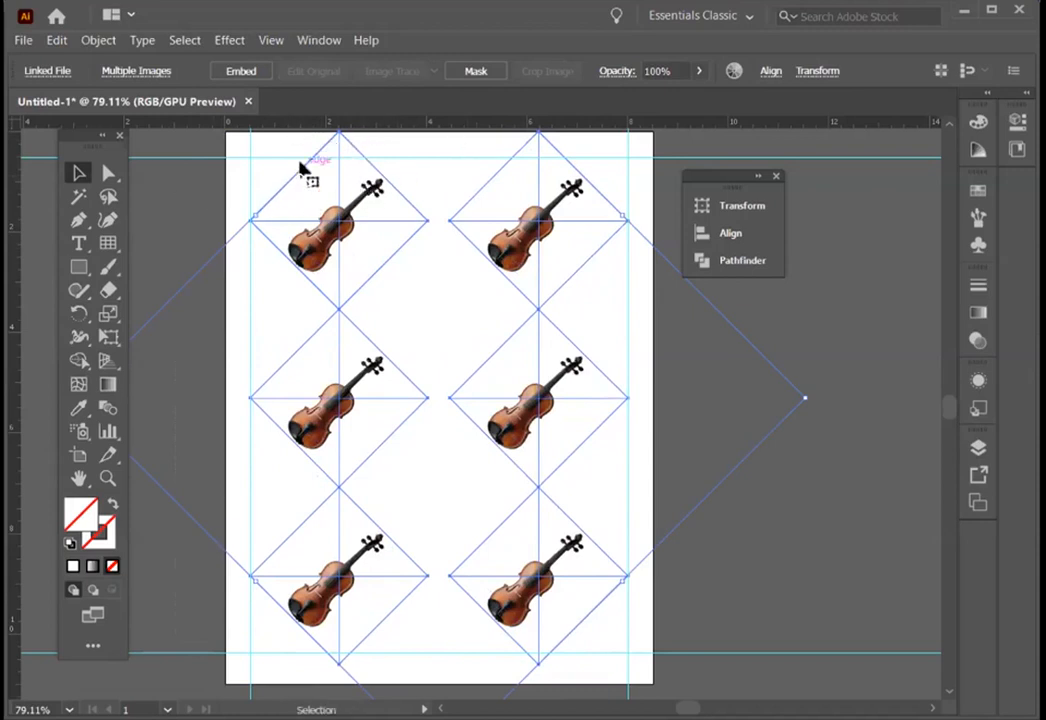
pyautogui.scroll(1, 228, 190)
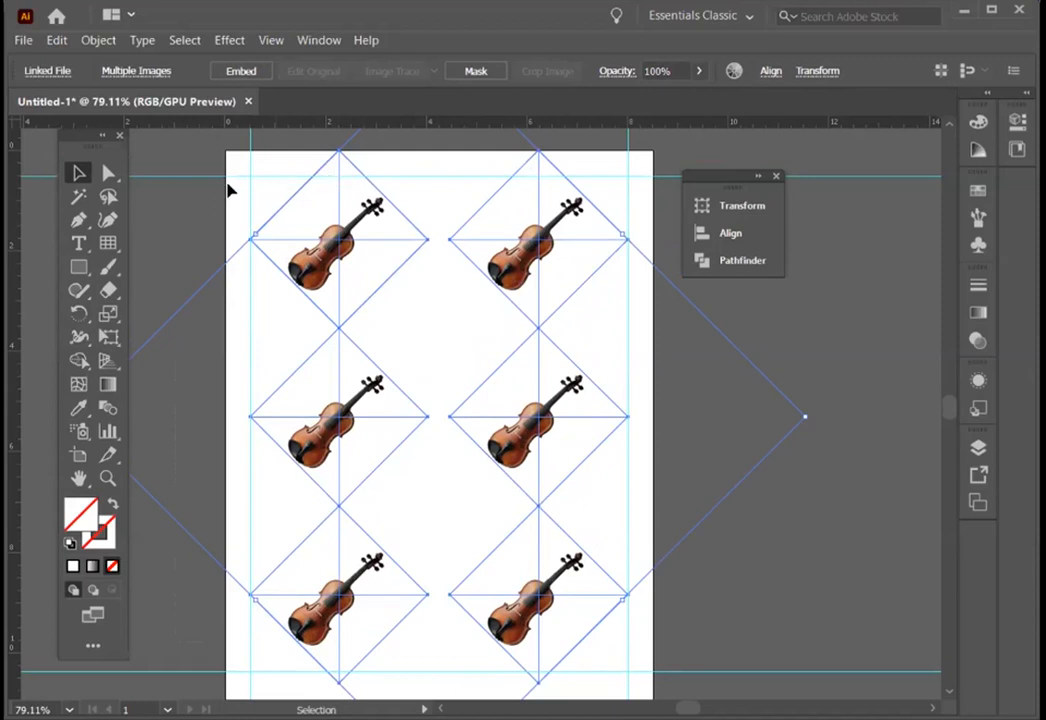
pyautogui.click(176, 238)
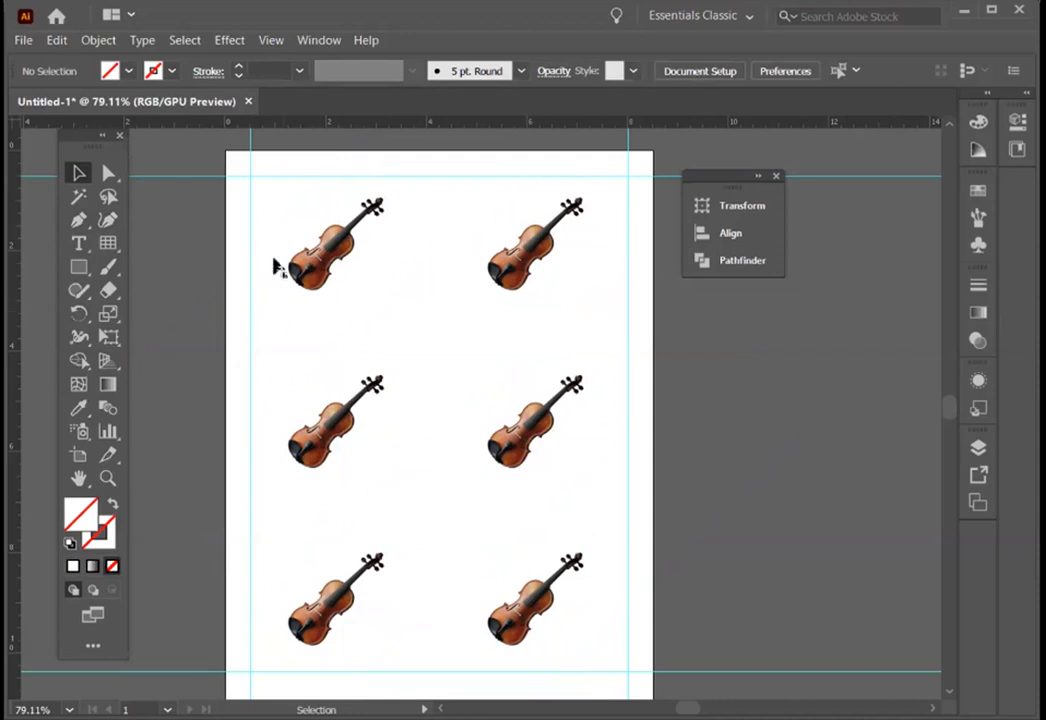
# Step: Delete every violin image except the one in the upper-left corner of the artboard, and select the remaining one
pyautogui.click(324, 279)
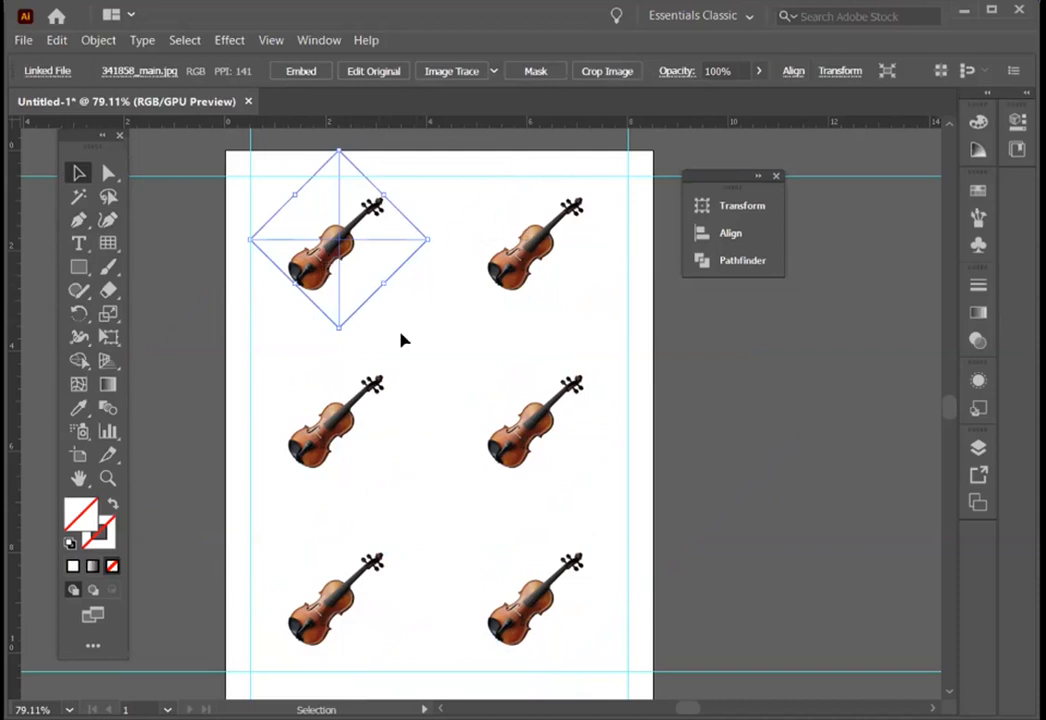
pyautogui.moveTo(531, 176); pyautogui.dragTo(577, 594)
pyautogui.press('Delete')
pyautogui.click(518, 440)
pyautogui.press('Delete')
pyautogui.click(538, 590)
pyautogui.click(318, 605)
pyautogui.moveTo(318, 605); pyautogui.dragTo(313, 283)
pyautogui.click(314, 284)
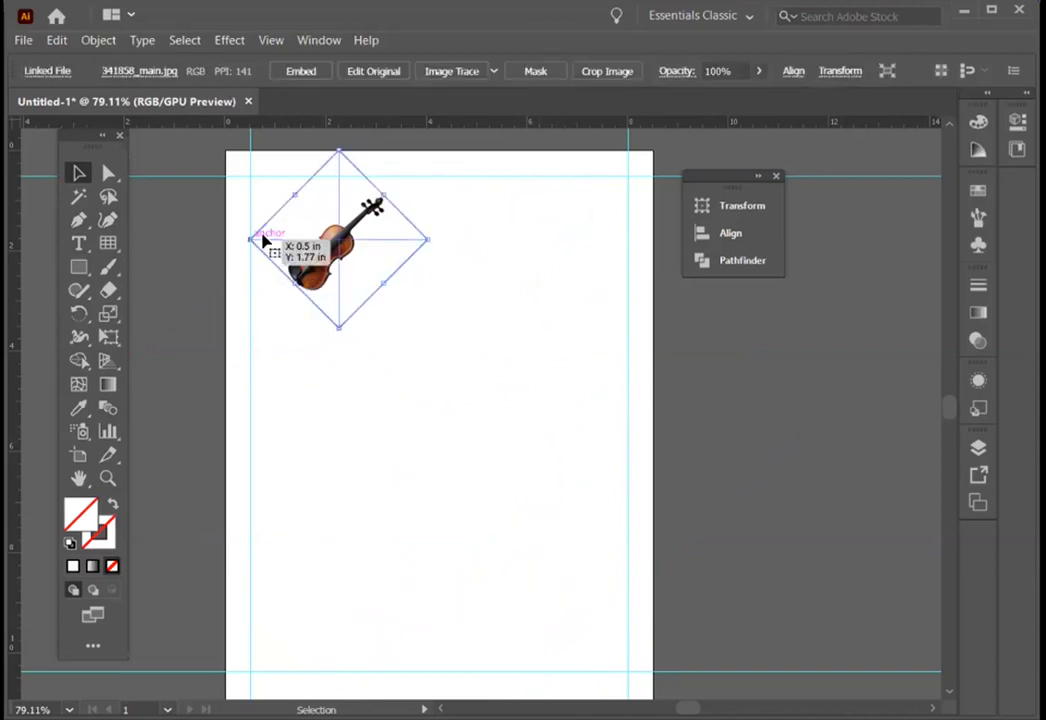
# Step: Enlarge the remaining violin so its bounding corner extends past the artboard's left edge, and duplicate it horizontally so the copied violin sits inside the right margin
pyautogui.moveTo(248, 240); pyautogui.dragTo(195, 231)
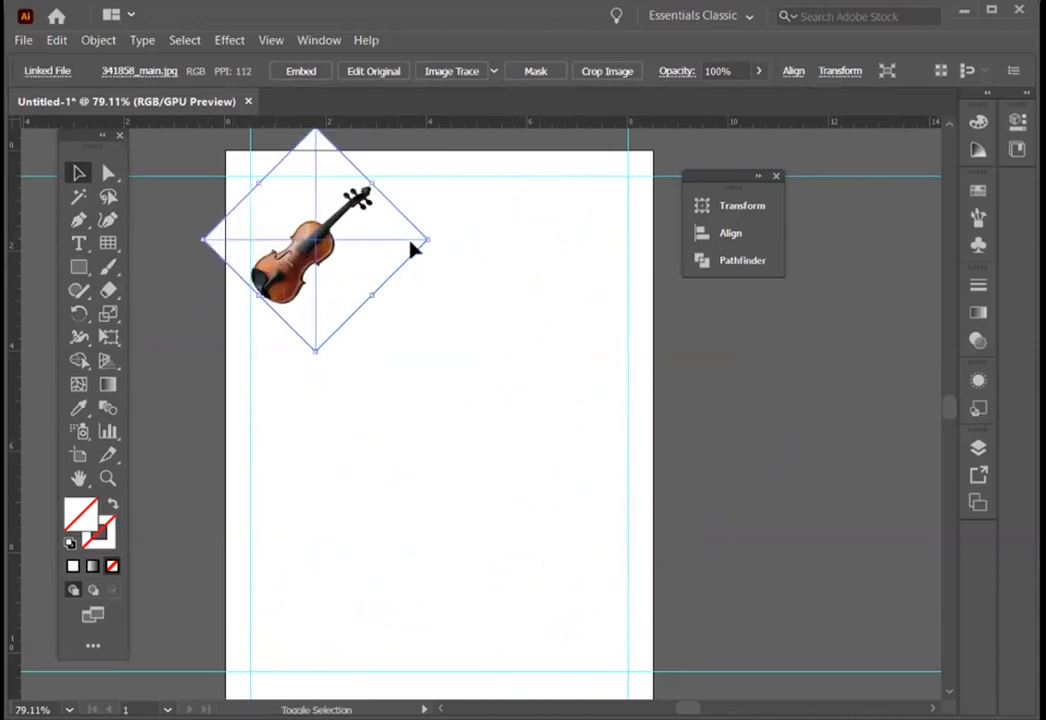
pyautogui.moveTo(426, 239); pyautogui.dragTo(457, 232)
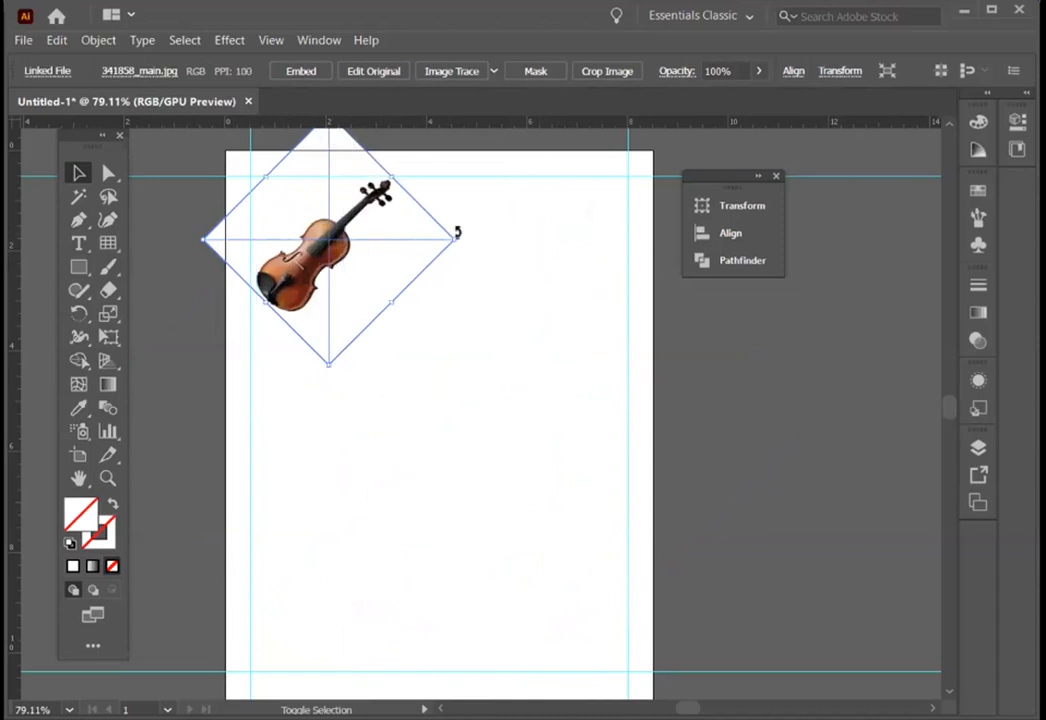
pyautogui.moveTo(320, 280); pyautogui.dragTo(532, 280)
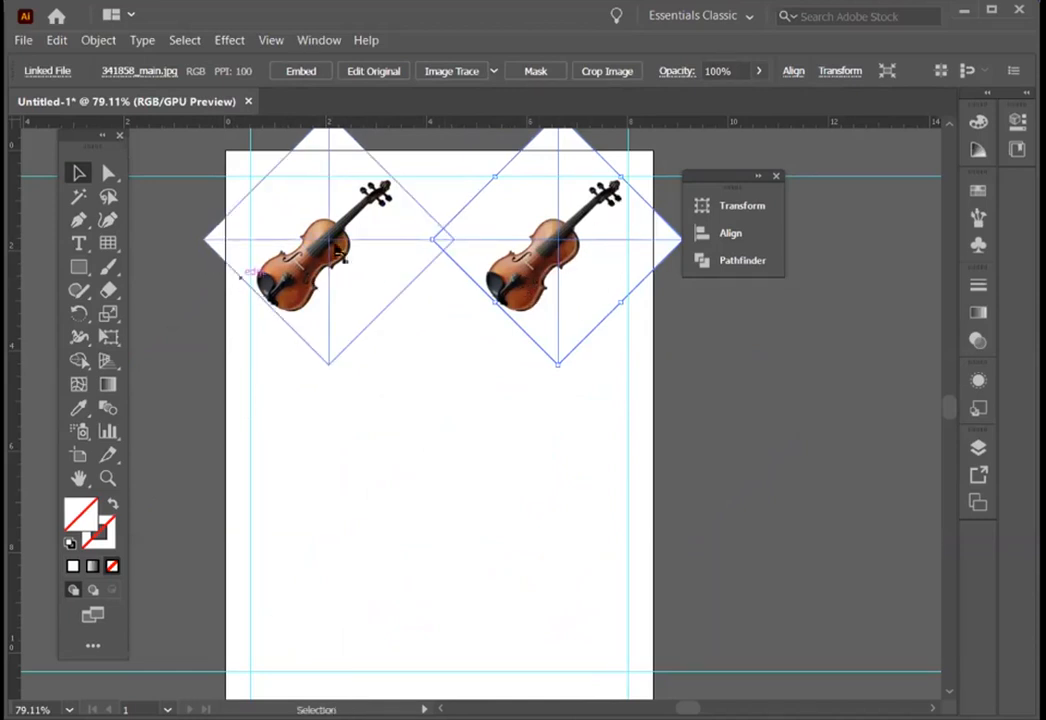
# Step: Duplicate the enlarged pair of violins straight down by 3.59 in and repeat the copy for a third row
pyautogui.keyDown('shift'); pyautogui.click(318, 256); pyautogui.keyUp('shift')
pyautogui.keyDown('shift'); pyautogui.click(308, 251); pyautogui.keyUp('shift')
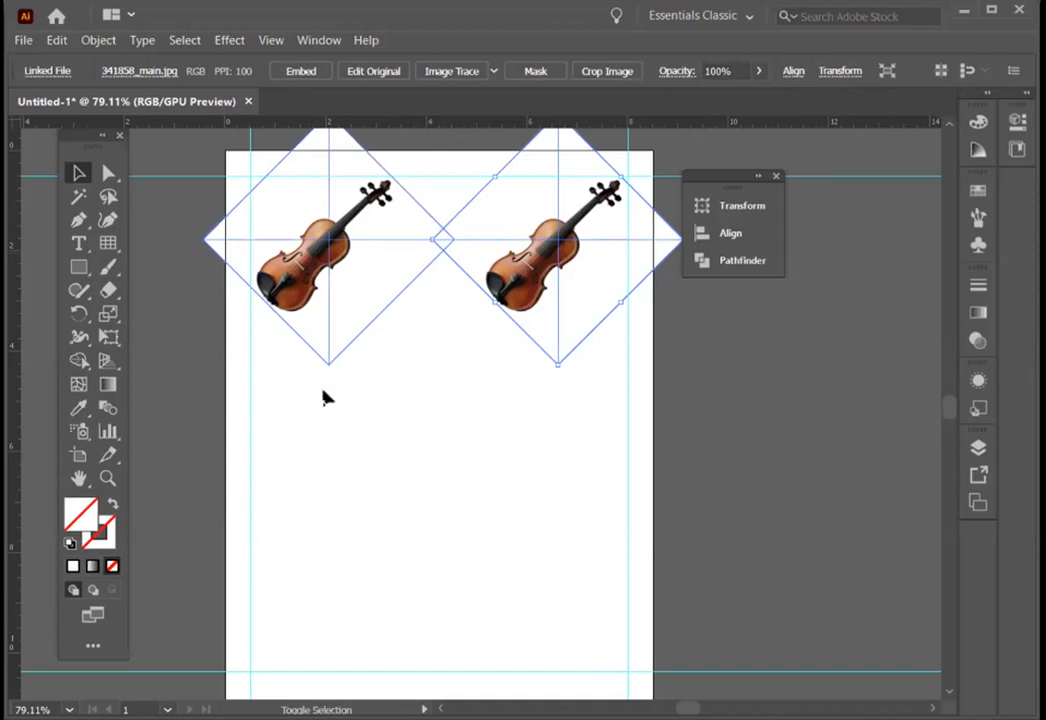
pyautogui.keyDown('shift'); pyautogui.click(207, 243); pyautogui.keyUp('shift')
pyautogui.moveTo(207, 243); pyautogui.dragTo(305, 447)
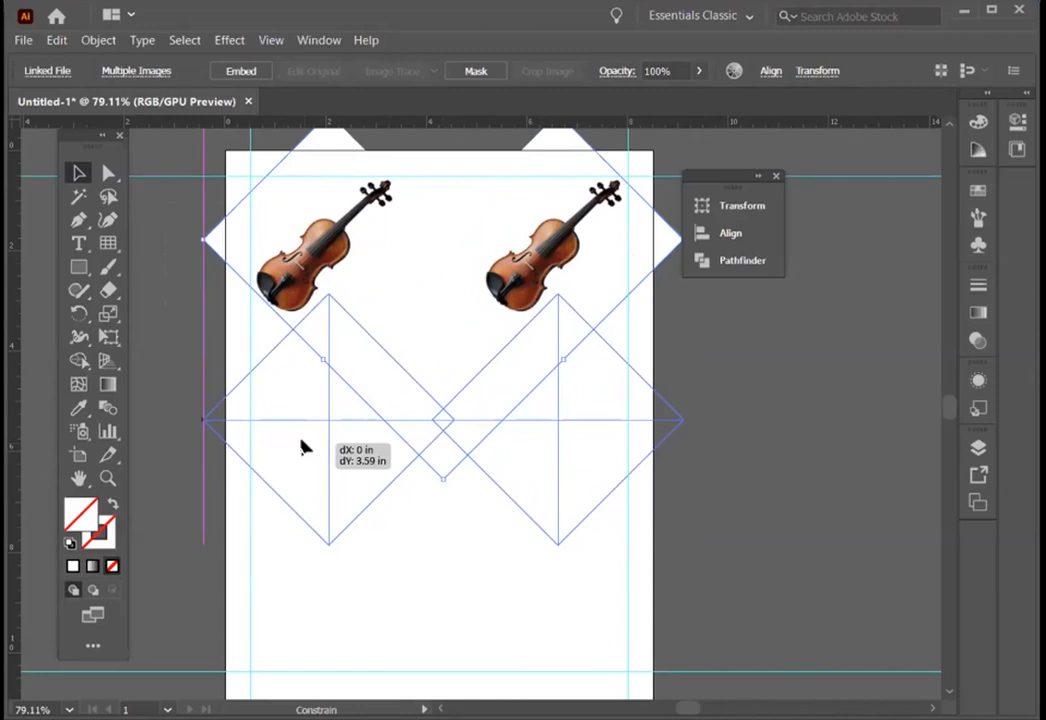
pyautogui.moveTo(301, 447); pyautogui.dragTo(303, 444)
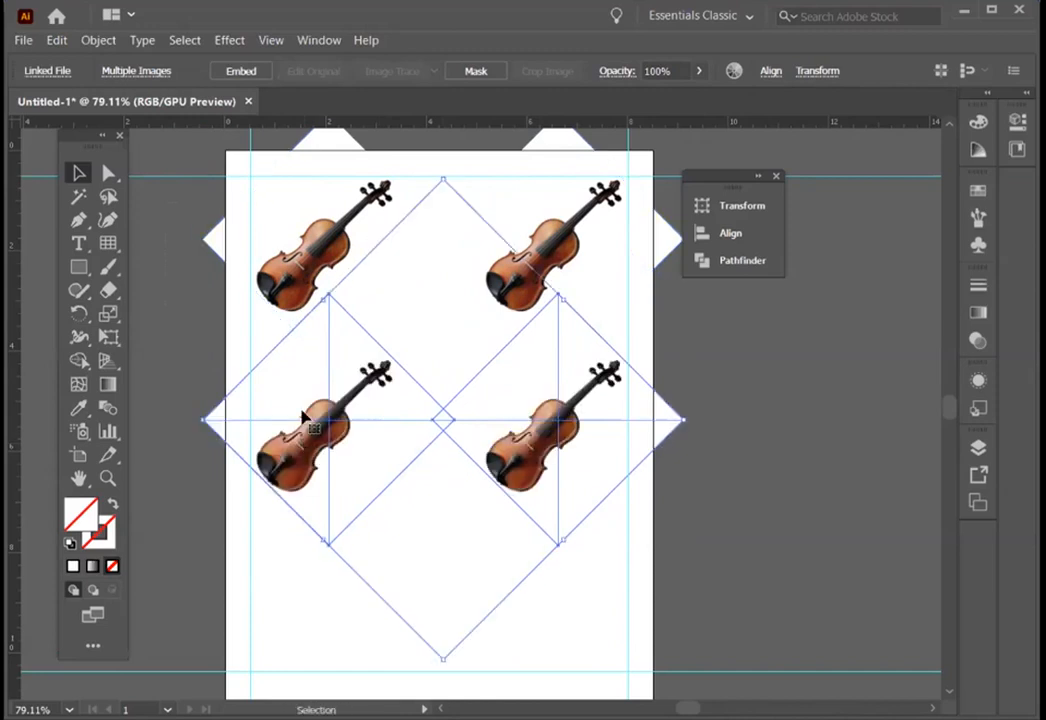
pyautogui.hotkey('ctrl', 'd')
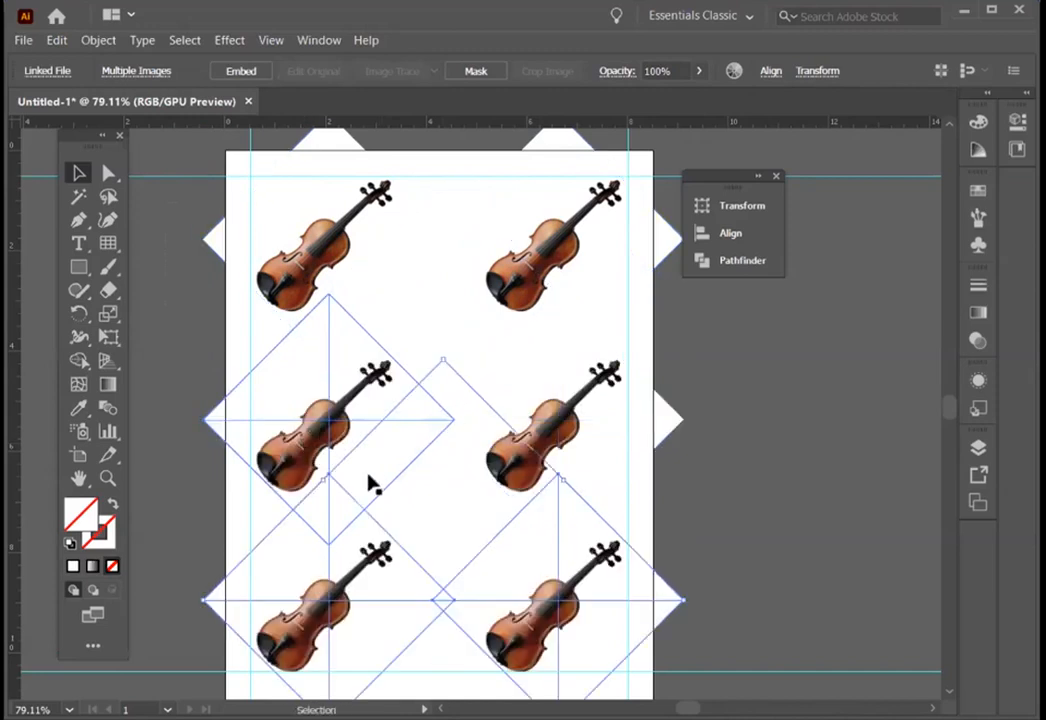
# Step: Nudge all six violin images slightly upward together so the bottom row sits within the lower margin guide, and deselect them
pyautogui.scroll(-1, 295, 490)
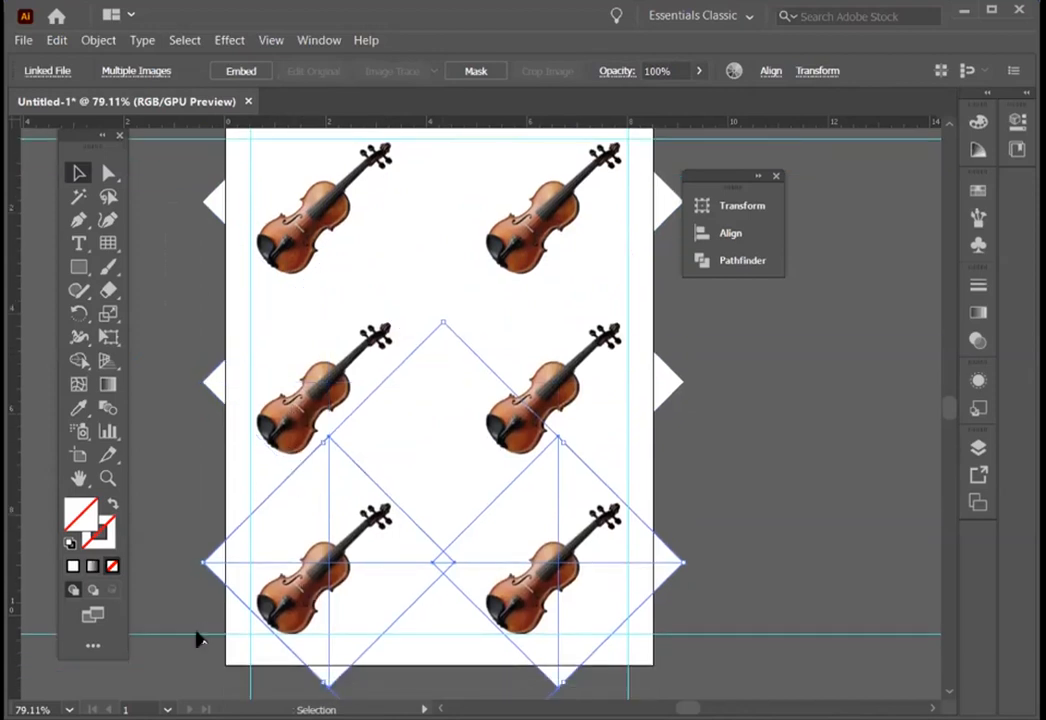
pyautogui.hotkey('ctrl', 'a')
pyautogui.press('Up')
pyautogui.press('Up')
pyautogui.press('Up')
pyautogui.press('Up')
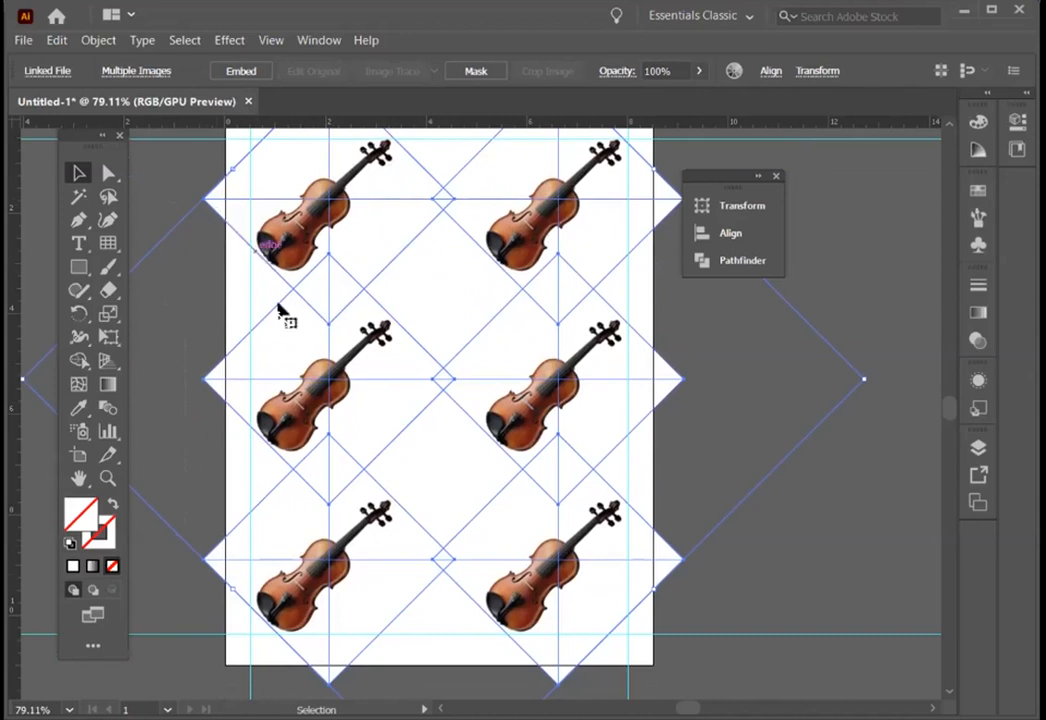
pyautogui.click(175, 197)
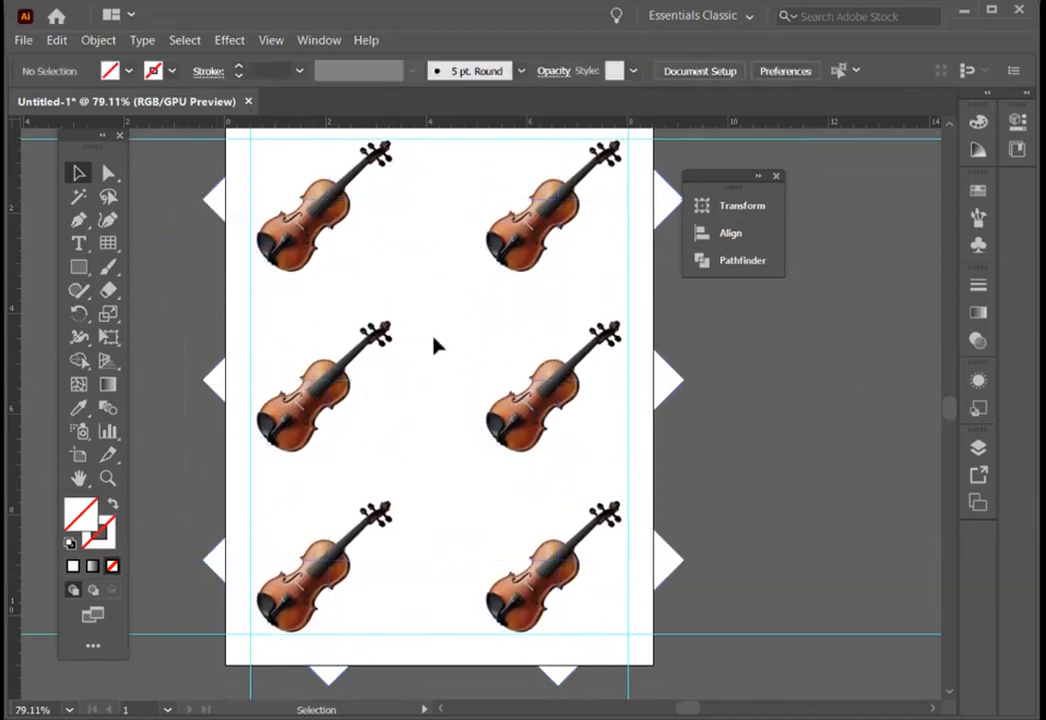
# Step: Save the document in the DL4 Demo Video folder as an Illustrator 2020 file named with the surname followed by DL4A2020C
pyautogui.press('ctrl')
pyautogui.press('ctrl')
pyautogui.press('ctrl')
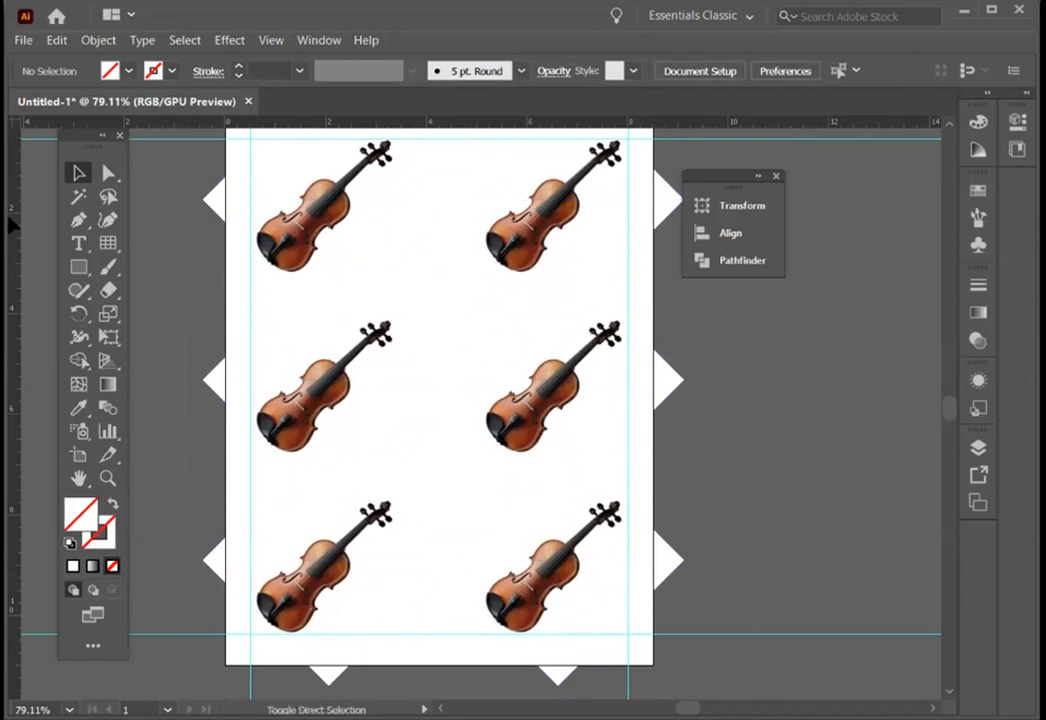
pyautogui.hotkey('ctrl', 'shift', 's')
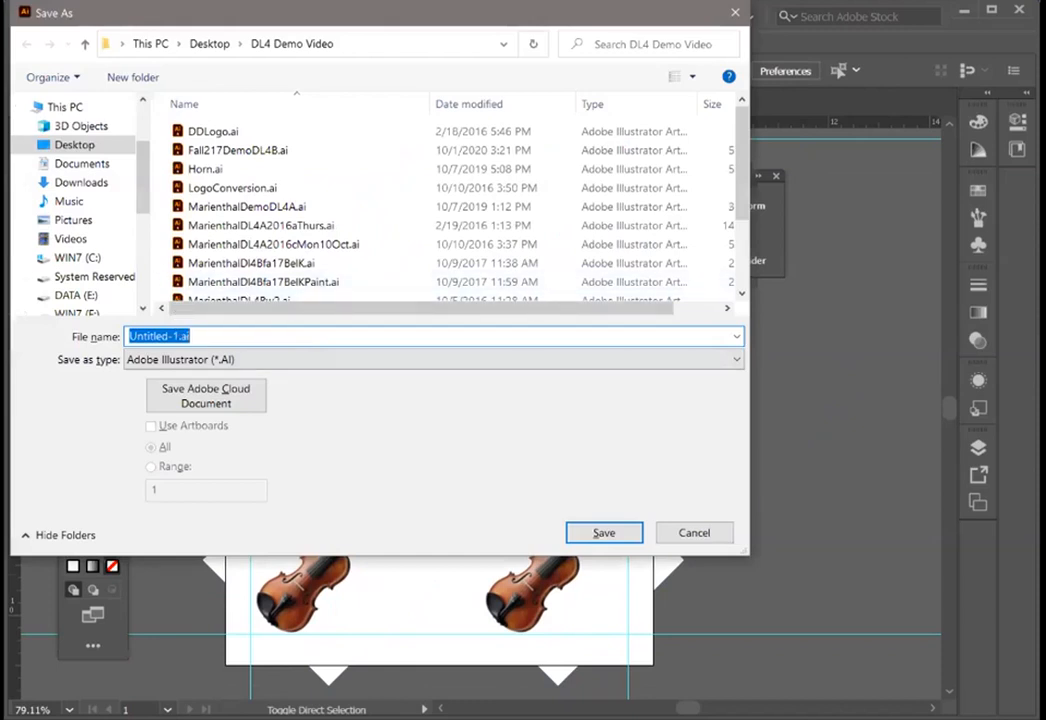
pyautogui.write('MarienthalDL4')
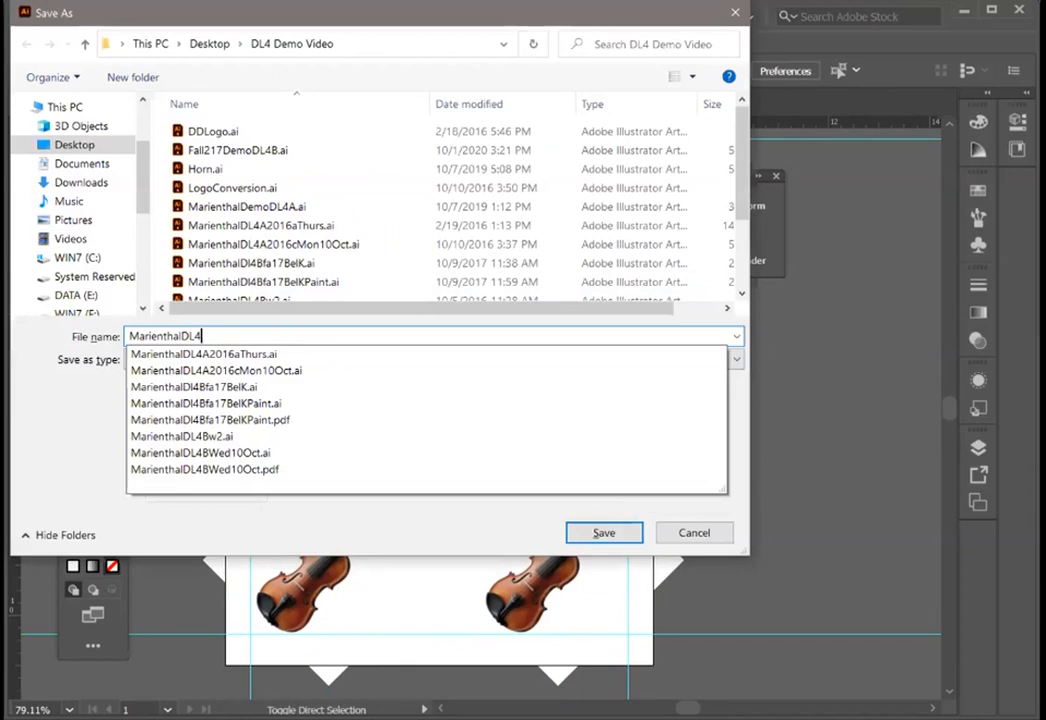
pyautogui.write('A')
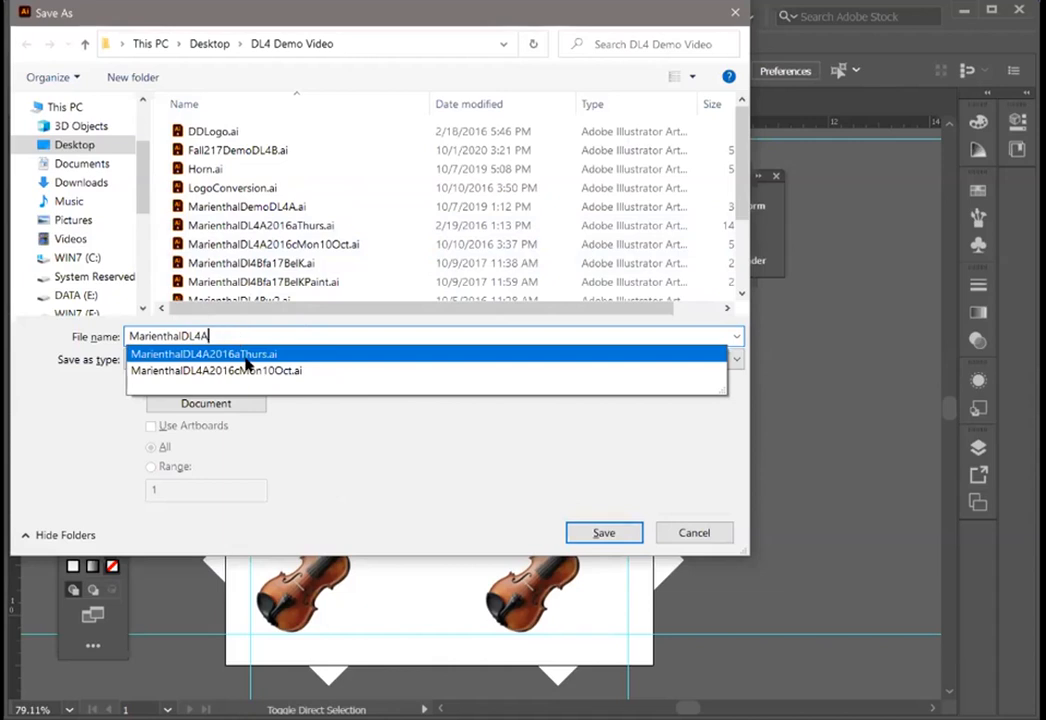
pyautogui.write('202')
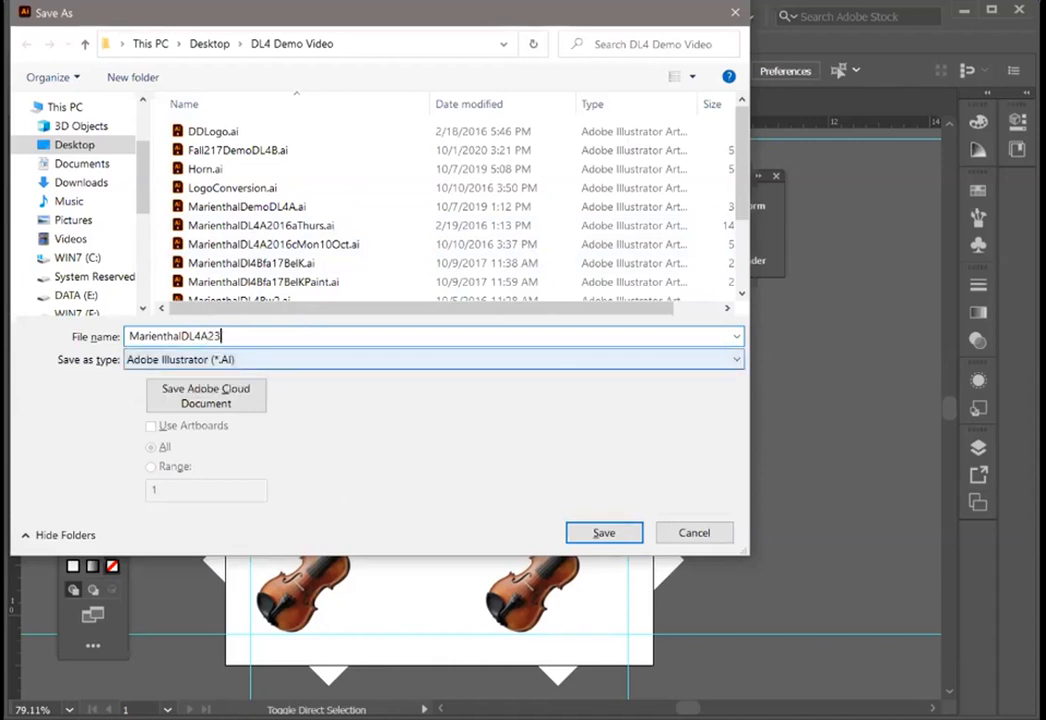
pyautogui.write('0')
pyautogui.press('Left')
pyautogui.press('Left')
pyautogui.press('Left')
pyautogui.press('Left')
pyautogui.press('Right')
pyautogui.press('Right')
pyautogui.press('Right')
pyautogui.press('Right')
pyautogui.write('C')
pyautogui.moveTo(208, 336); pyautogui.dragTo(240, 336)
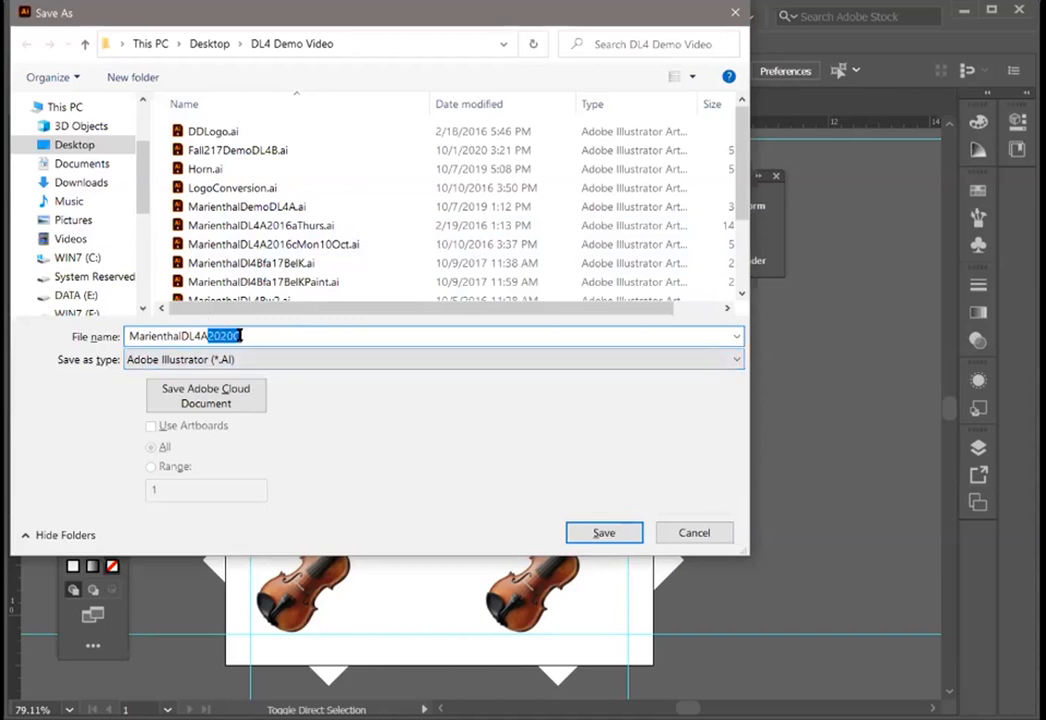
pyautogui.click(250, 335)
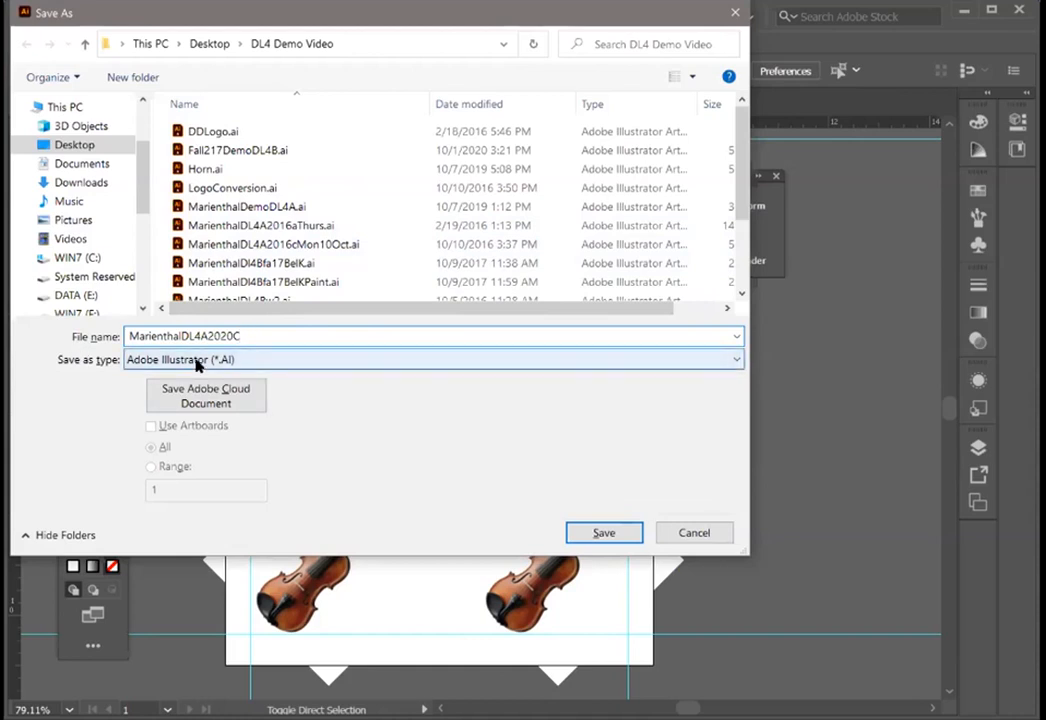
pyautogui.press('Return')
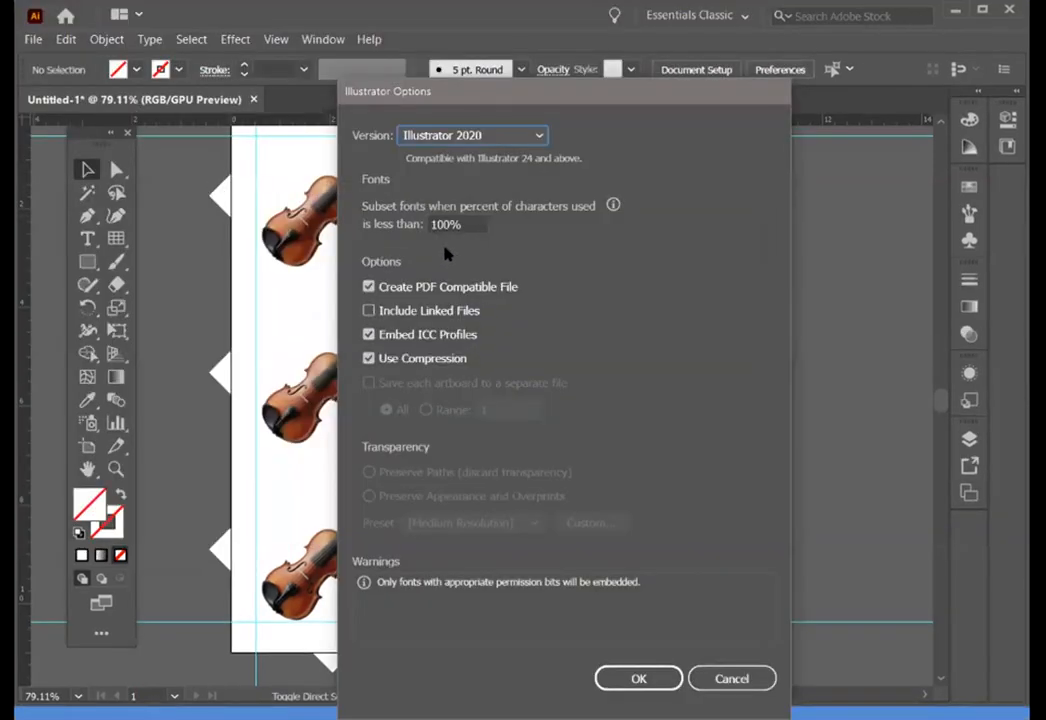
pyautogui.press('Return')
# Step: Apply Image Trace with the default preset to the first violin in the top row
pyautogui.click(245, 192)
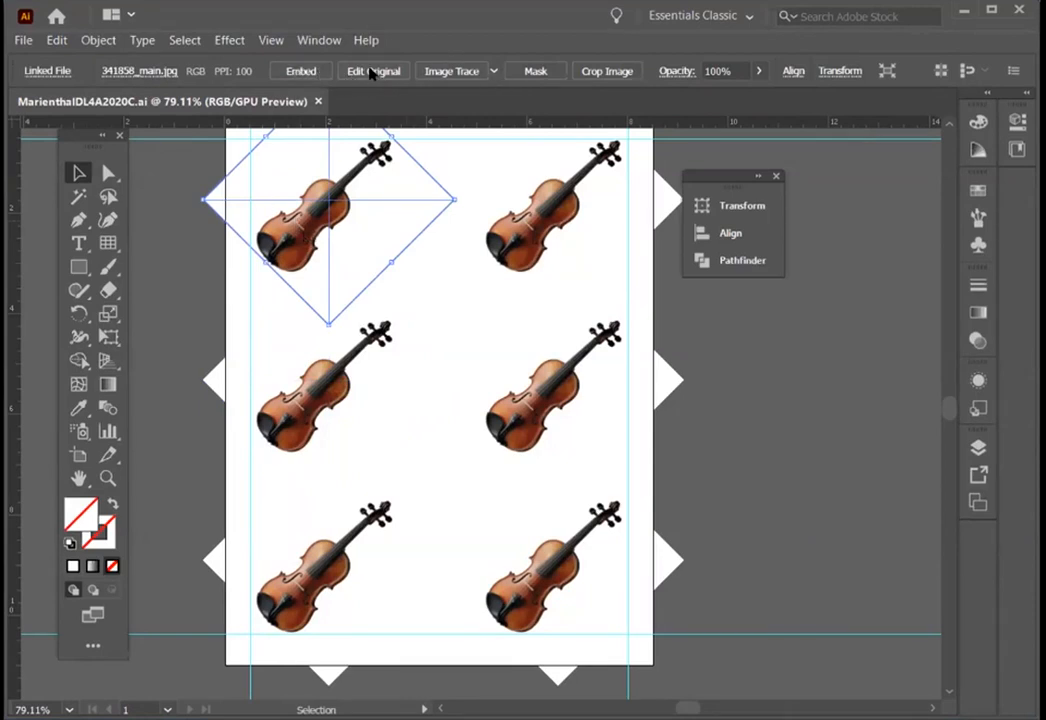
pyautogui.click(459, 72)
pyautogui.scroll(1, 248, 228)
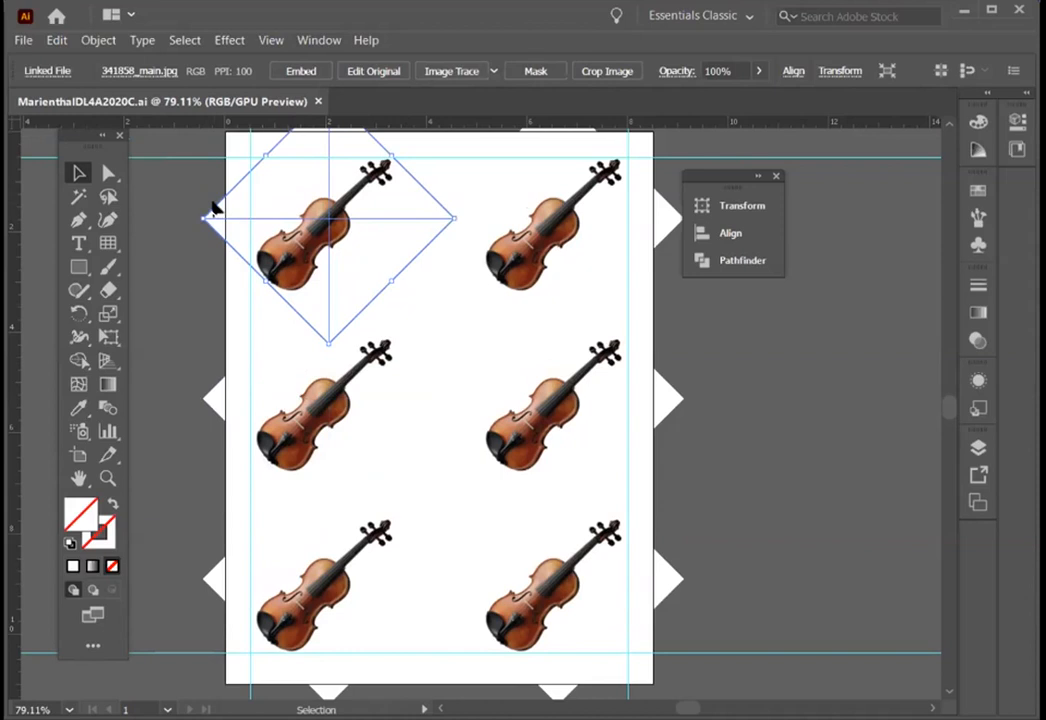
pyautogui.click(452, 71)
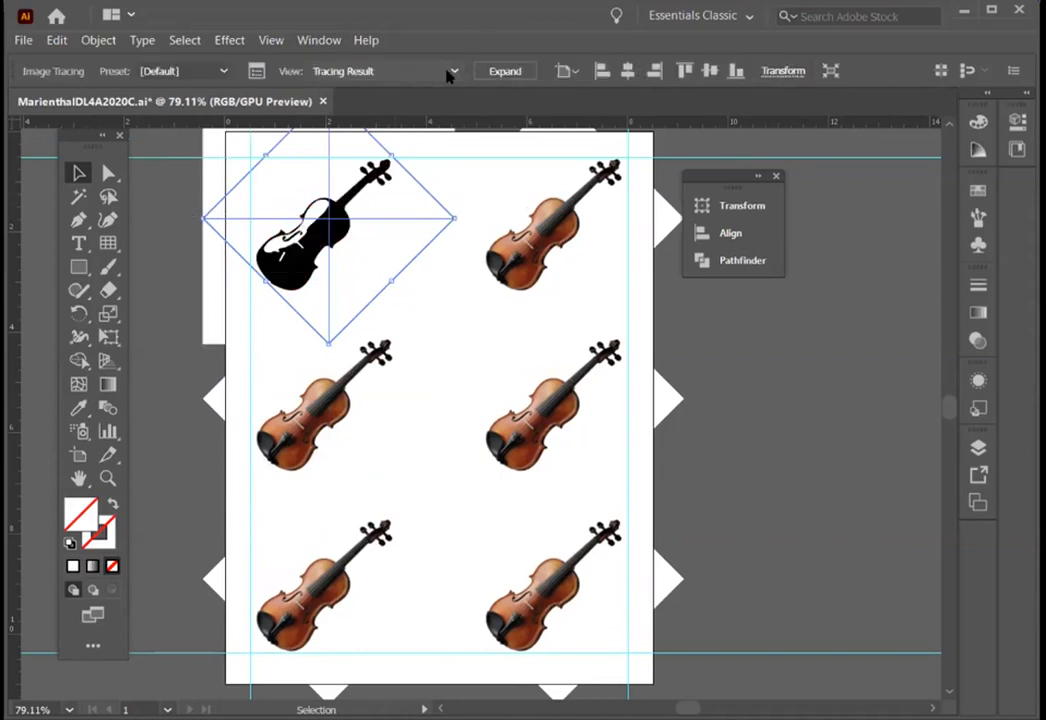
# Step: Open the Image Trace settings for the traced violin and place them clear of its artwork
pyautogui.click(182, 221)
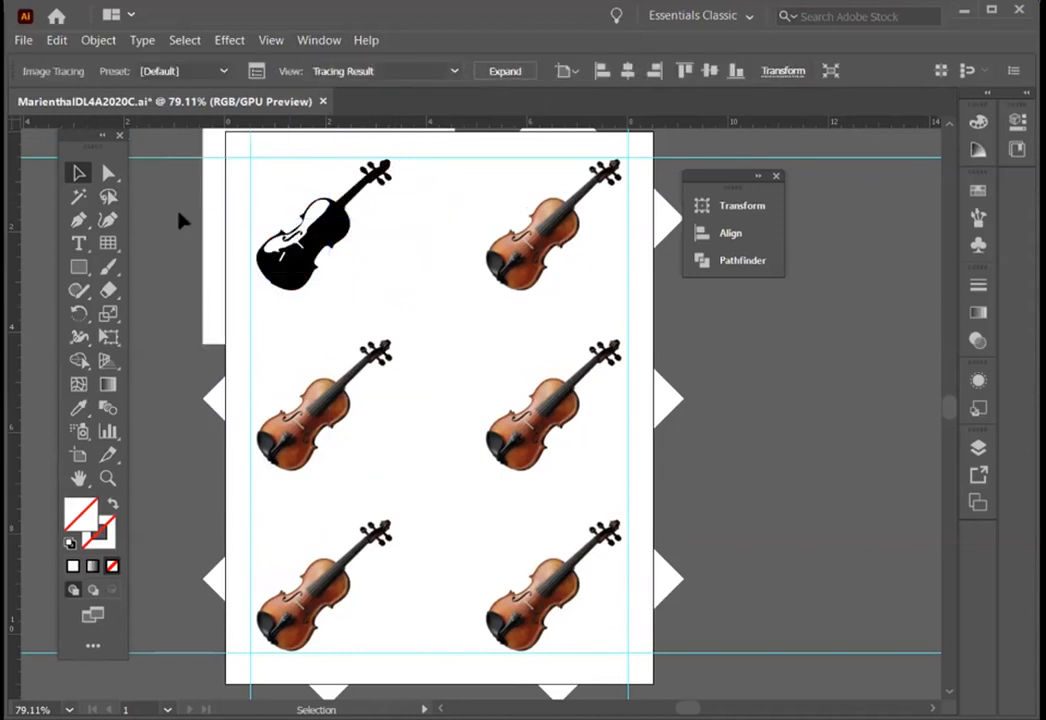
pyautogui.scroll(2, 184, 215)
pyautogui.click(338, 354)
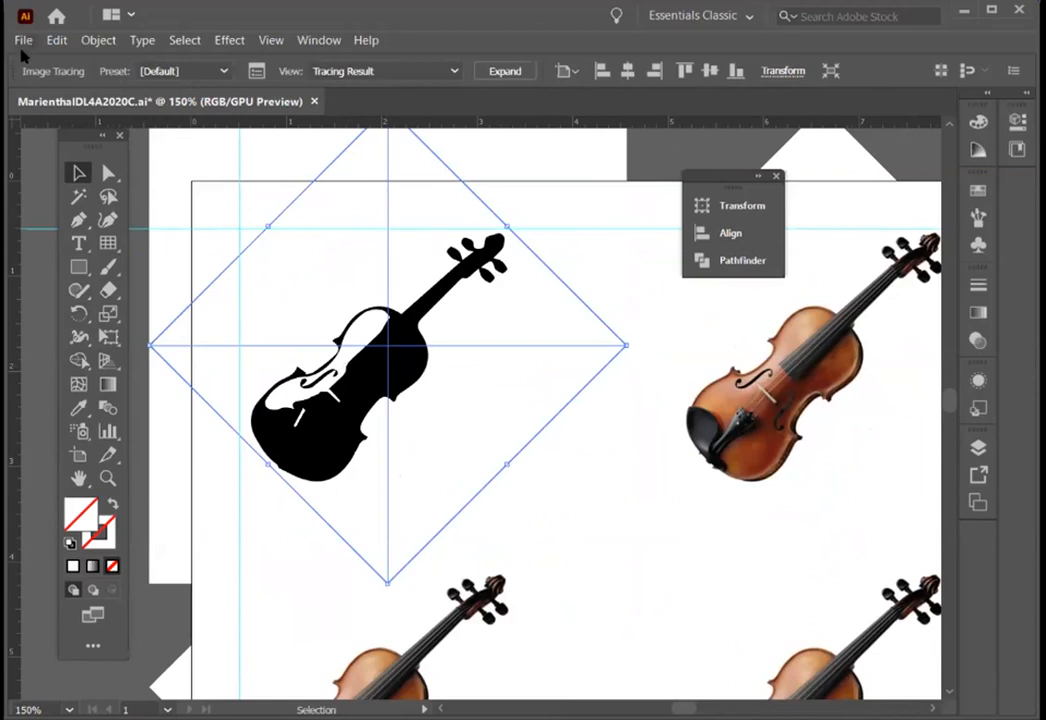
pyautogui.click(257, 71)
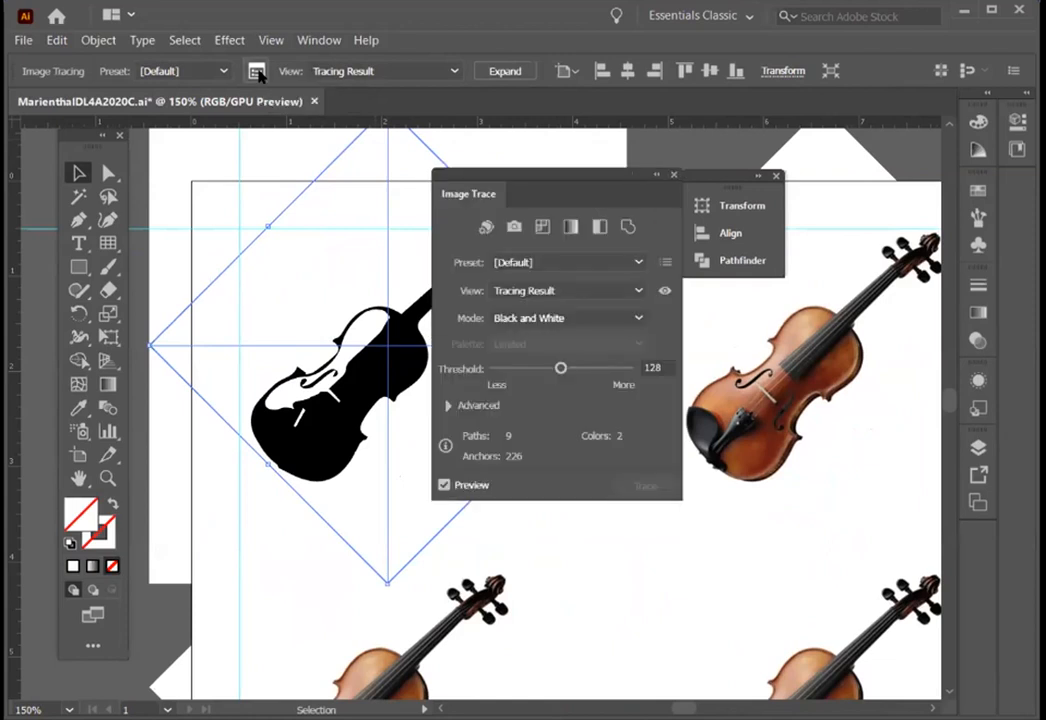
pyautogui.moveTo(498, 180)
pyautogui.mouseDown()
pyautogui.moveTo(654, 159)
pyautogui.moveTo(742, 234)
pyautogui.moveTo(696, 257)
pyautogui.moveTo(678, 338)
pyautogui.moveTo(683, 322)
pyautogui.mouseUp()
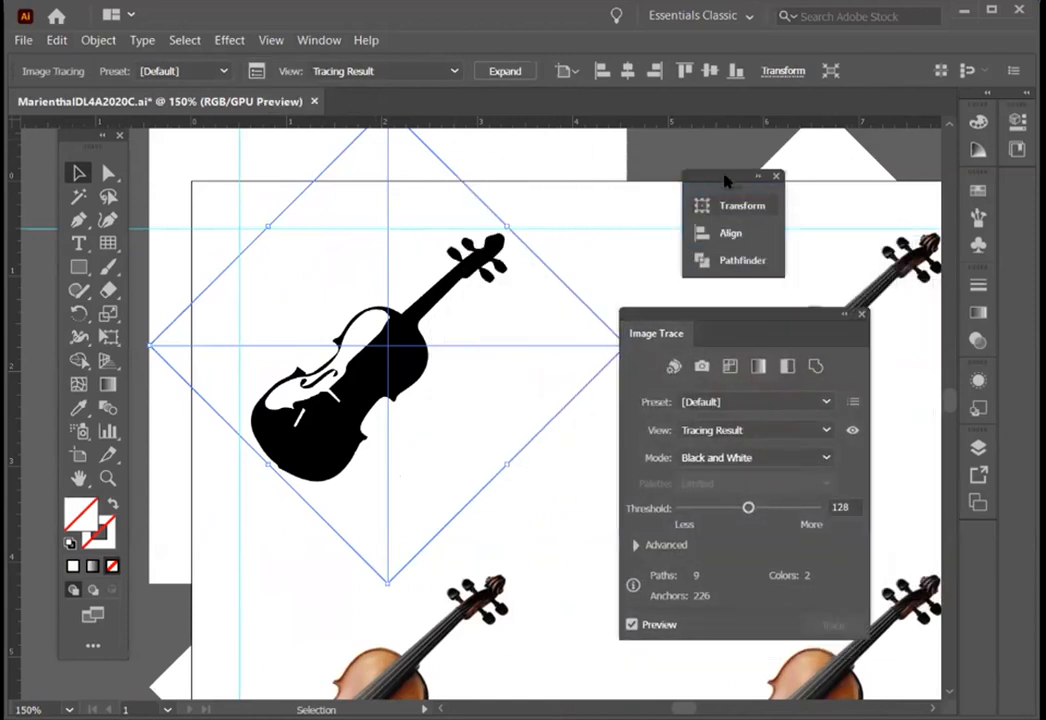
# Step: Dock the floating Transform, Align and Pathfinder group with the other panels and move the Image Trace settings up beside the traced violin
pyautogui.click(757, 177)
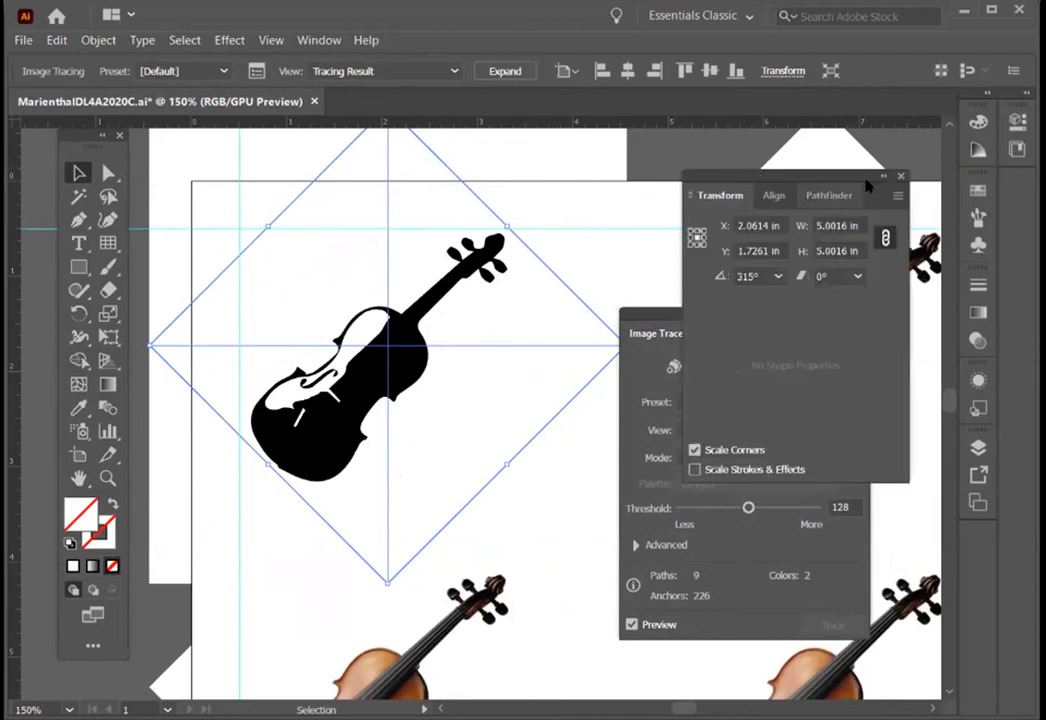
pyautogui.click(716, 178)
pyautogui.moveTo(716, 180); pyautogui.dragTo(1017, 200)
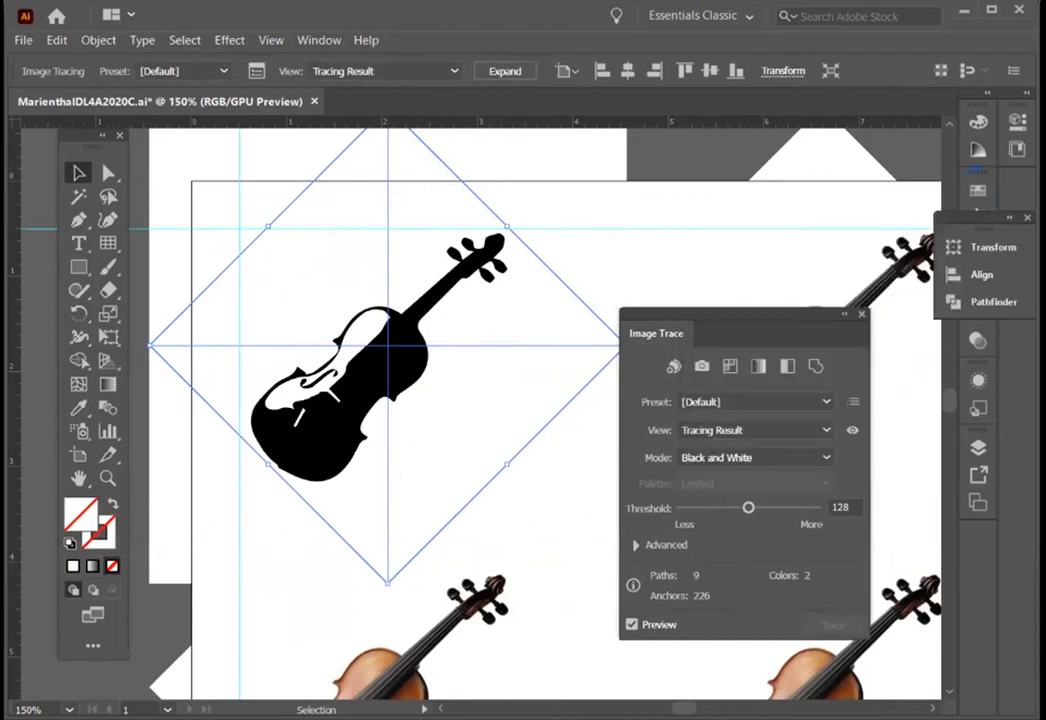
pyautogui.moveTo(693, 314)
pyautogui.mouseDown()
pyautogui.moveTo(742, 153)
pyautogui.moveTo(700, 154)
pyautogui.mouseUp()
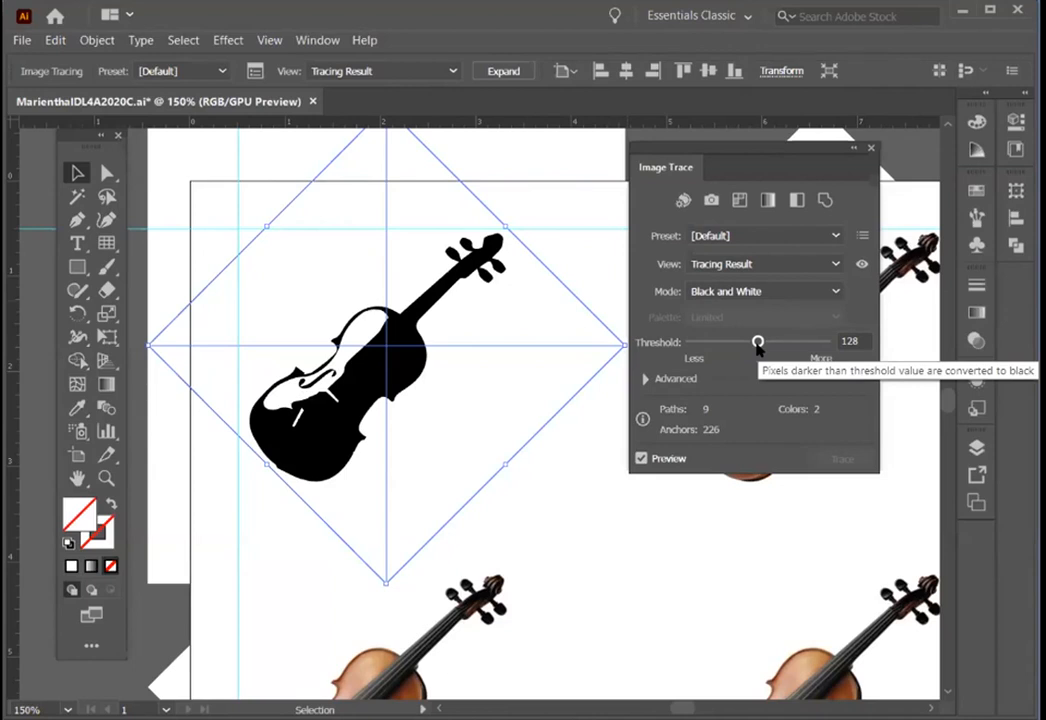
# Step: Try black-and-white trace thresholds of 91, 182 and 189 on the violin, and lower the threshold again to about 108
pyautogui.moveTo(757, 344); pyautogui.dragTo(740, 342)
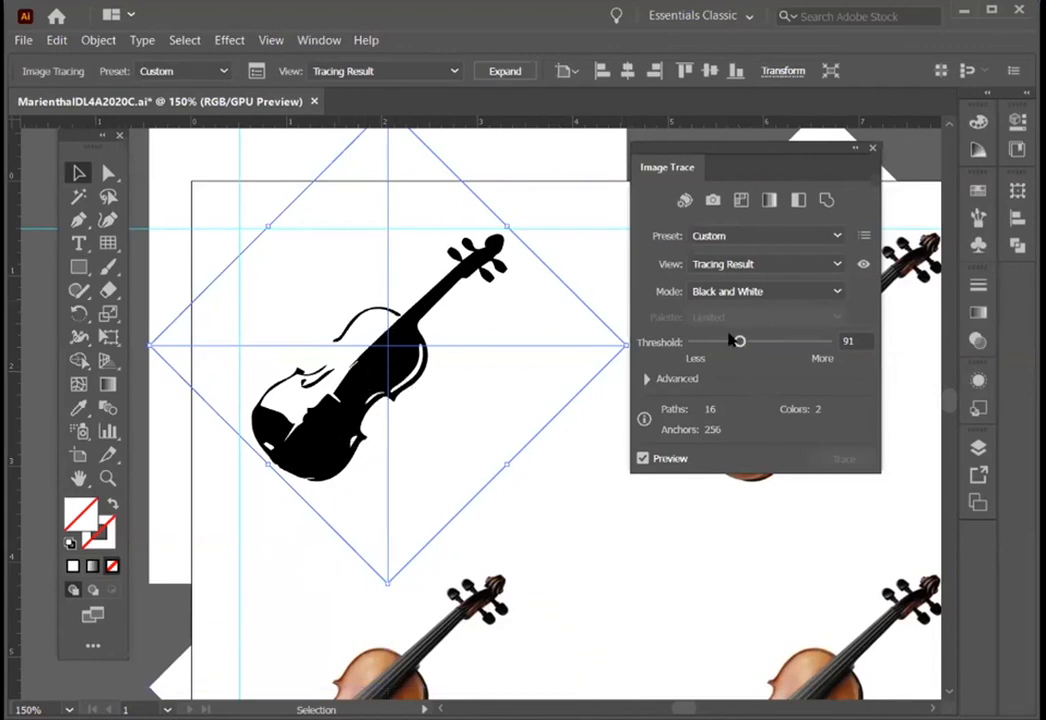
pyautogui.moveTo(738, 341)
pyautogui.mouseDown()
pyautogui.moveTo(725, 341)
pyautogui.moveTo(794, 345)
pyautogui.moveTo(756, 344)
pyautogui.moveTo(785, 350)
pyautogui.mouseUp()
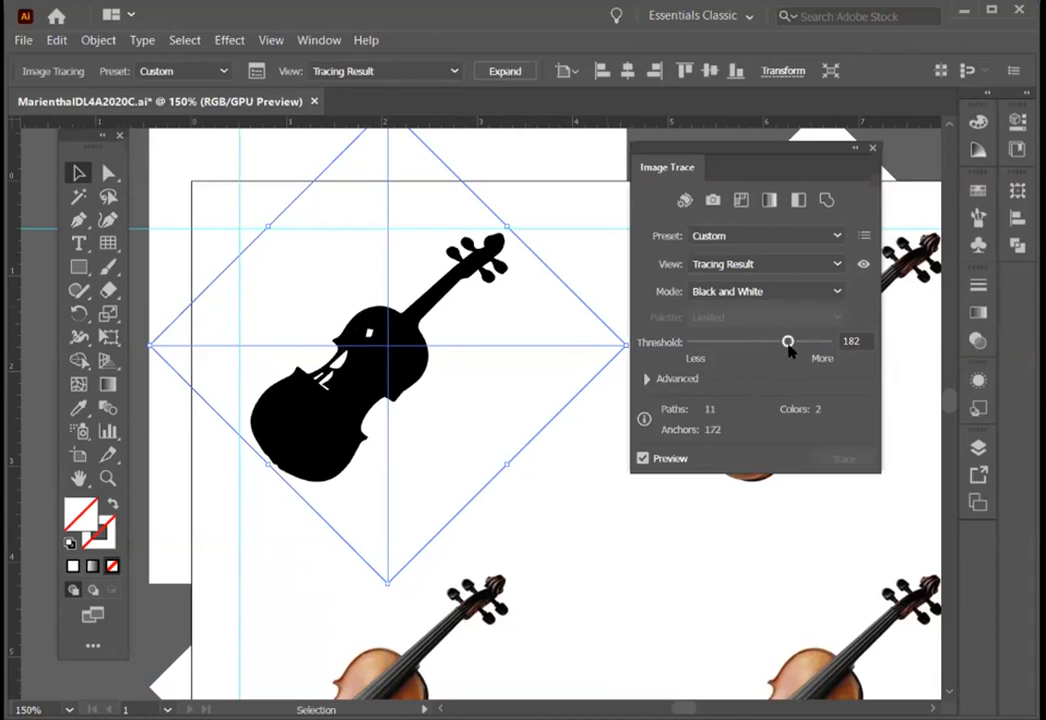
pyautogui.moveTo(788, 342); pyautogui.dragTo(793, 342)
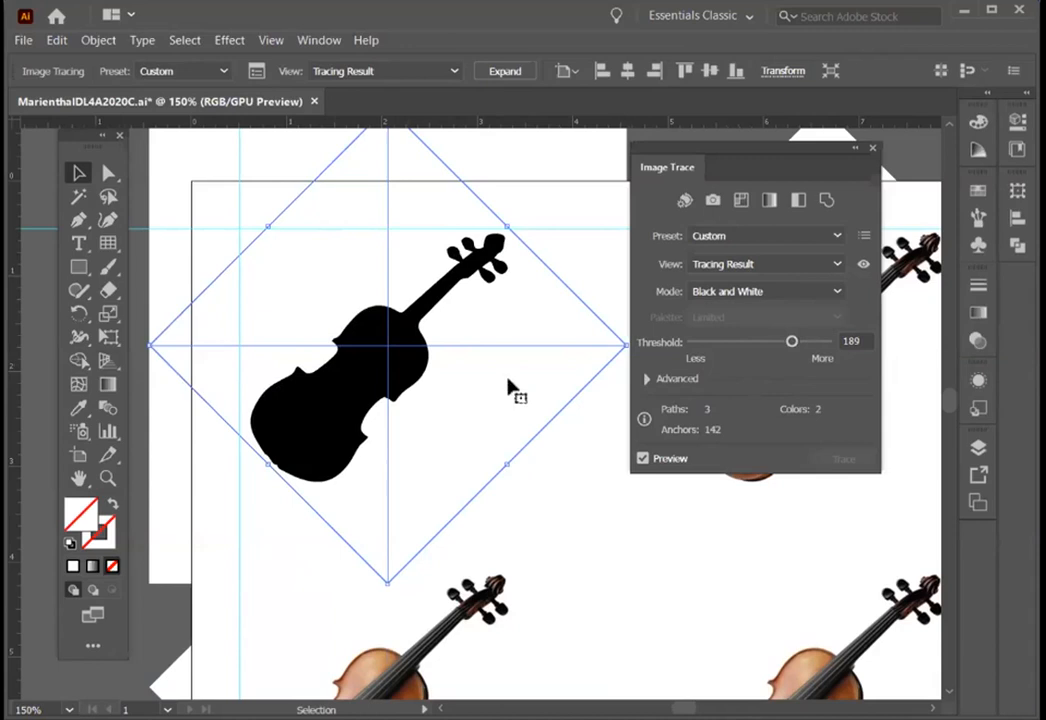
pyautogui.moveTo(773, 342); pyautogui.dragTo(748, 342)
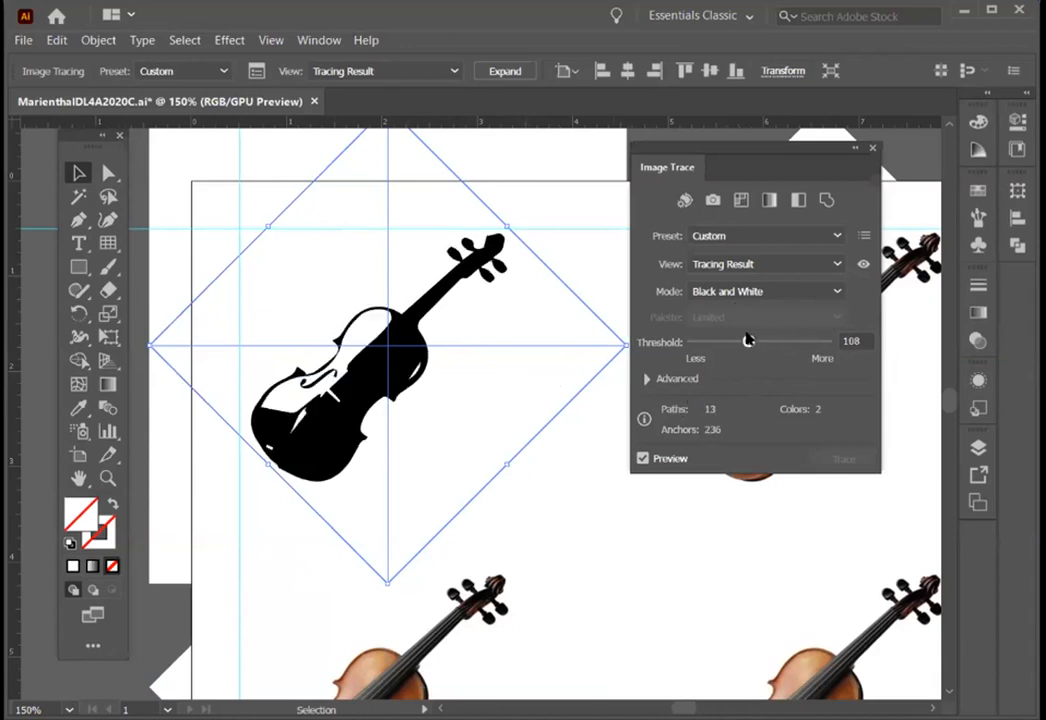
# Step: Compare the traced violin's outline and source image views, including Tracing Result with Outlines, and return to the Tracing Result view
pyautogui.click(717, 263)
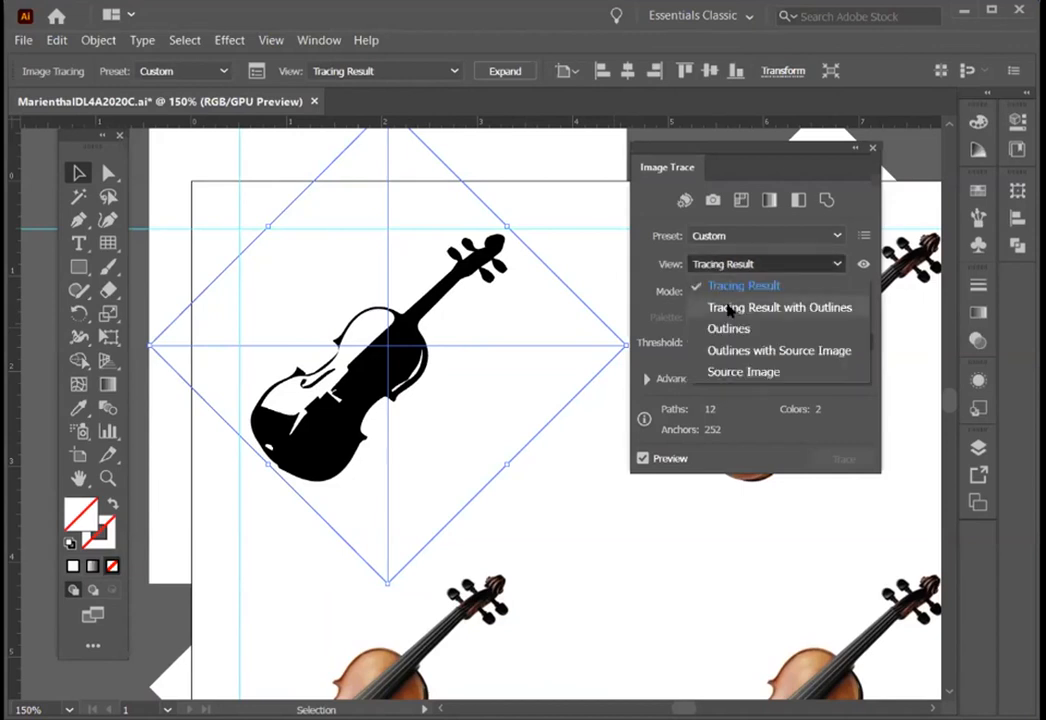
pyautogui.click(729, 308)
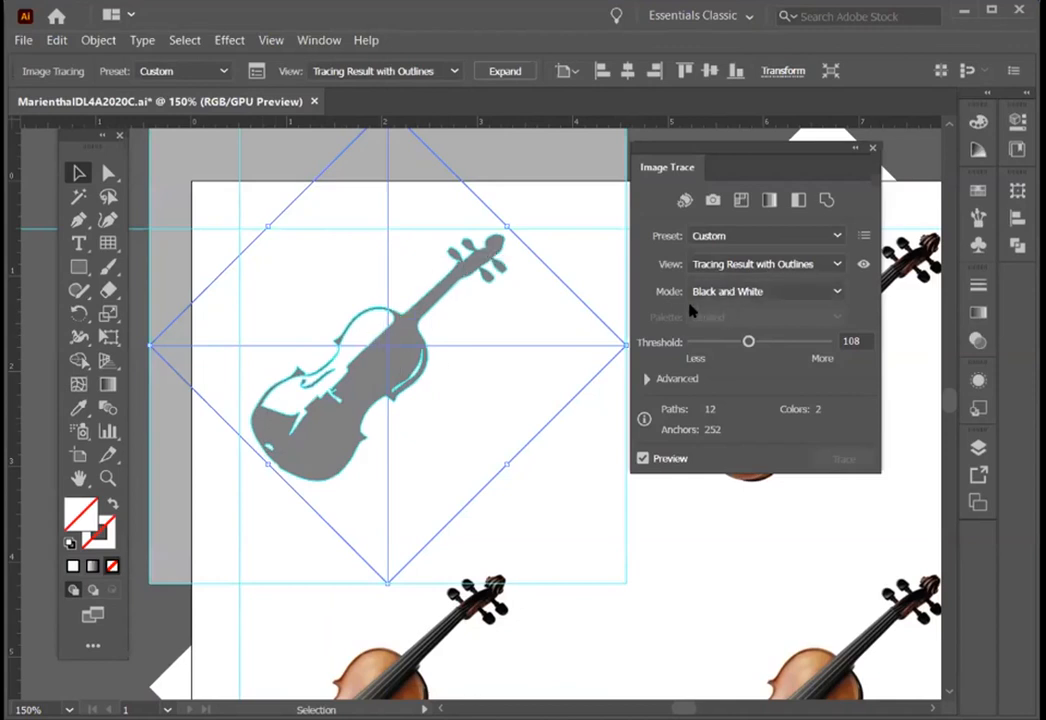
pyautogui.click(725, 265)
pyautogui.click(735, 329)
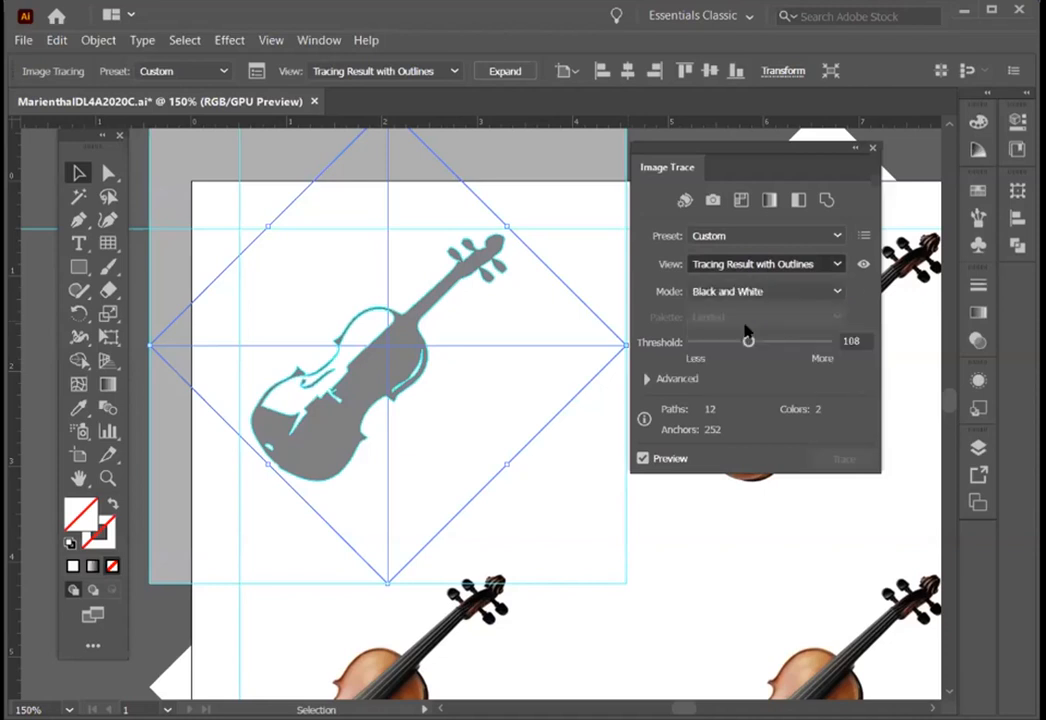
pyautogui.click(765, 264)
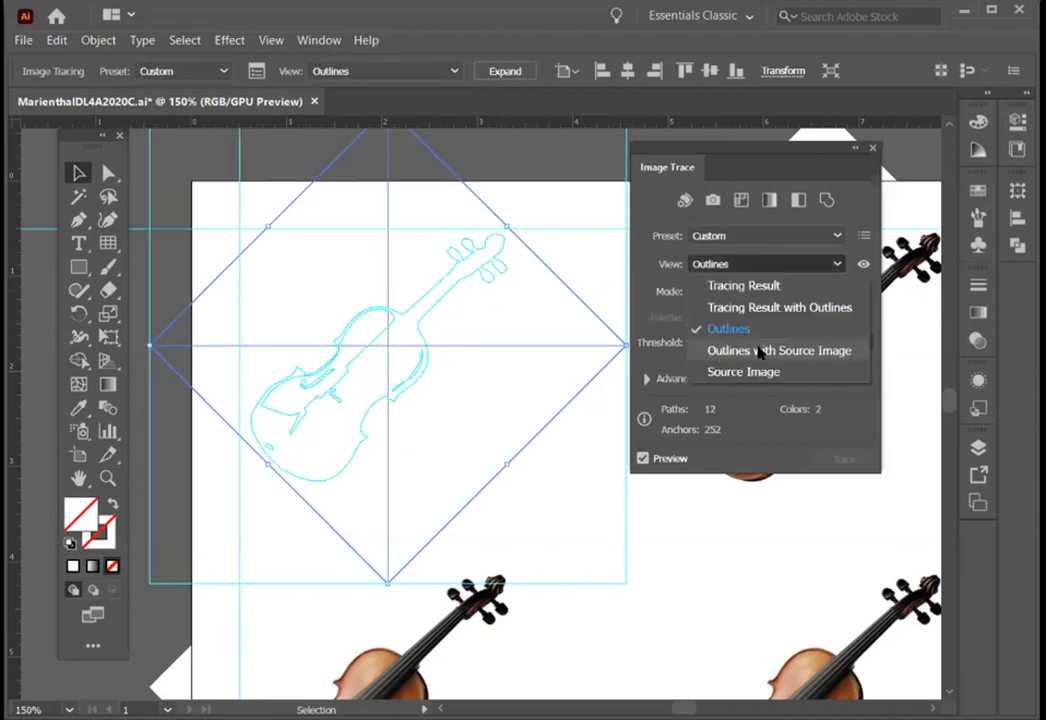
pyautogui.click(760, 352)
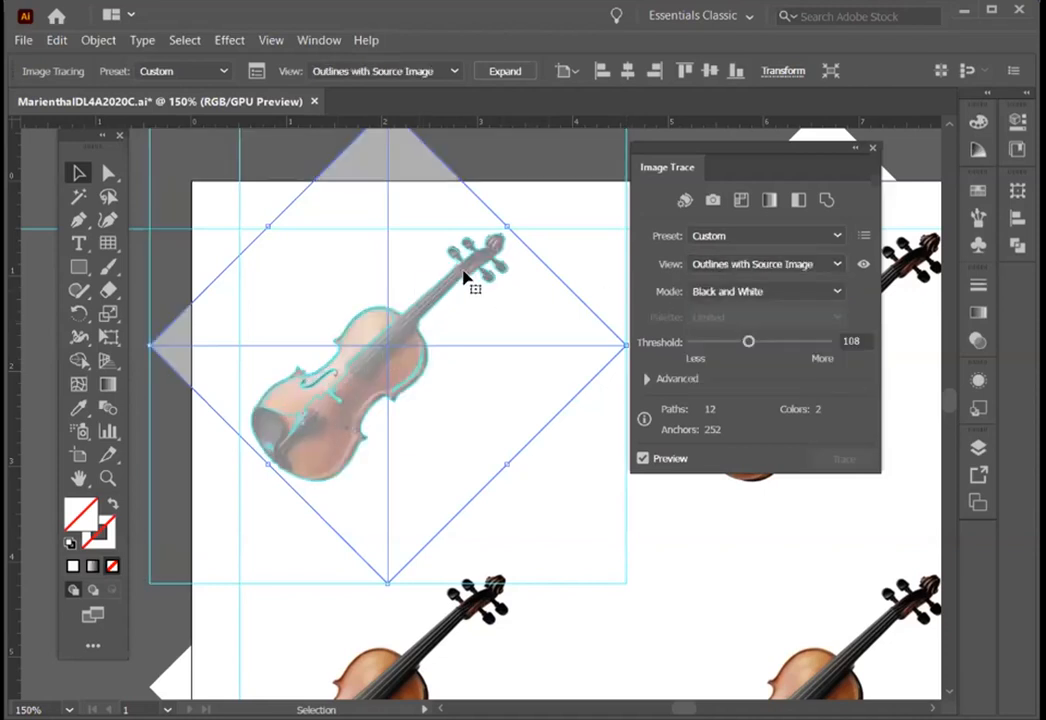
pyautogui.click(720, 268)
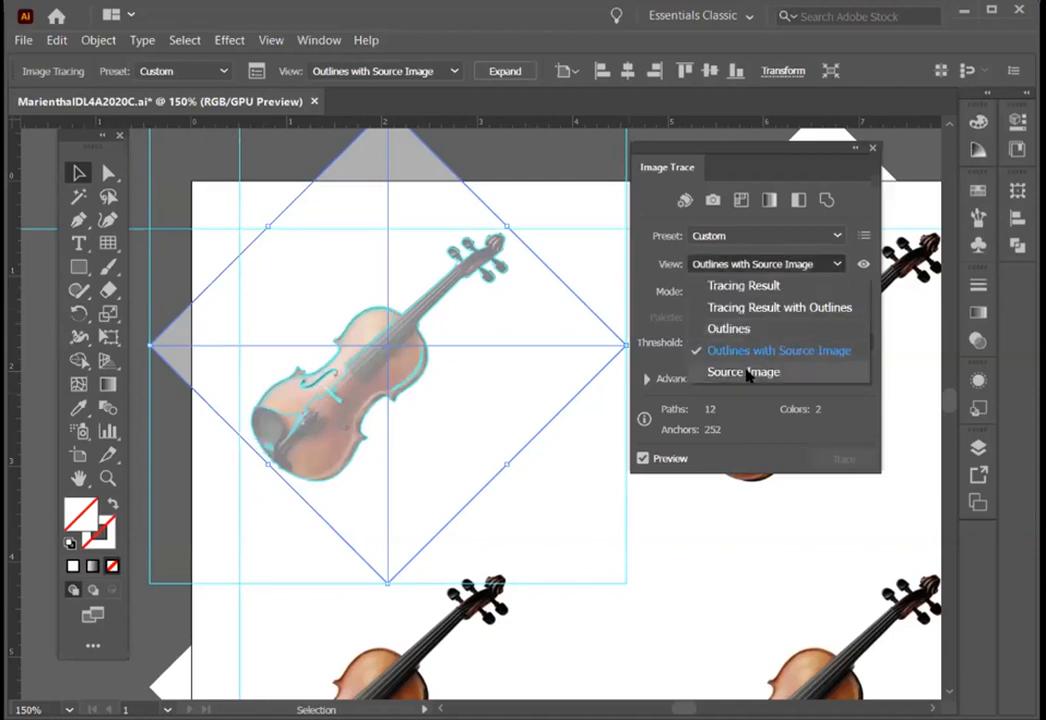
pyautogui.click(745, 372)
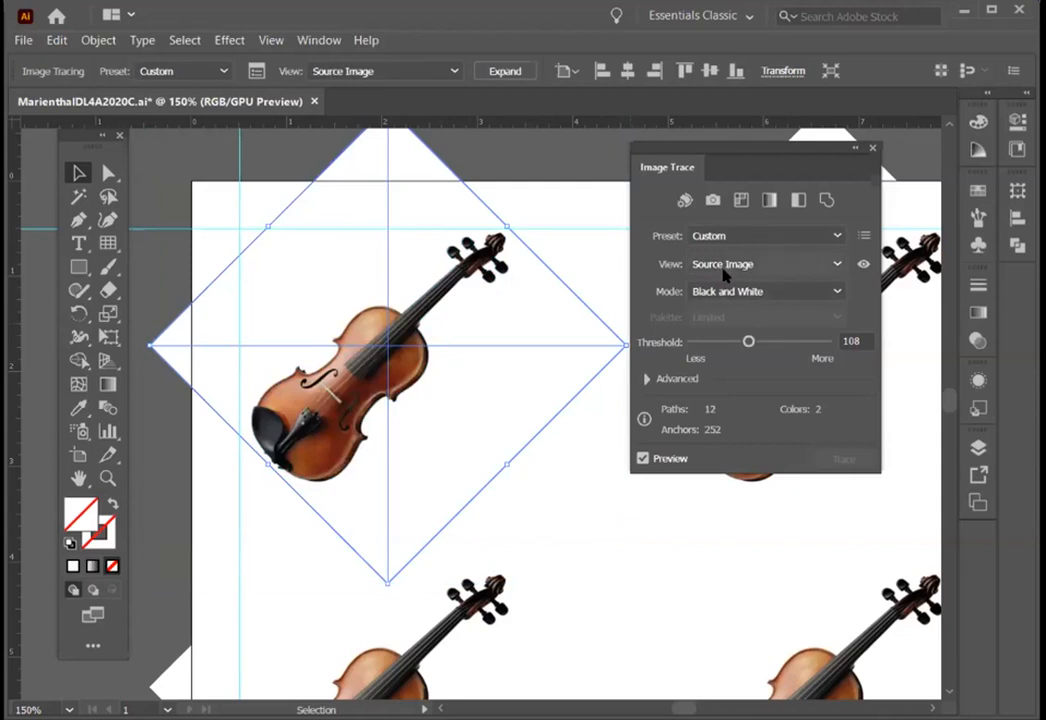
pyautogui.click(727, 270)
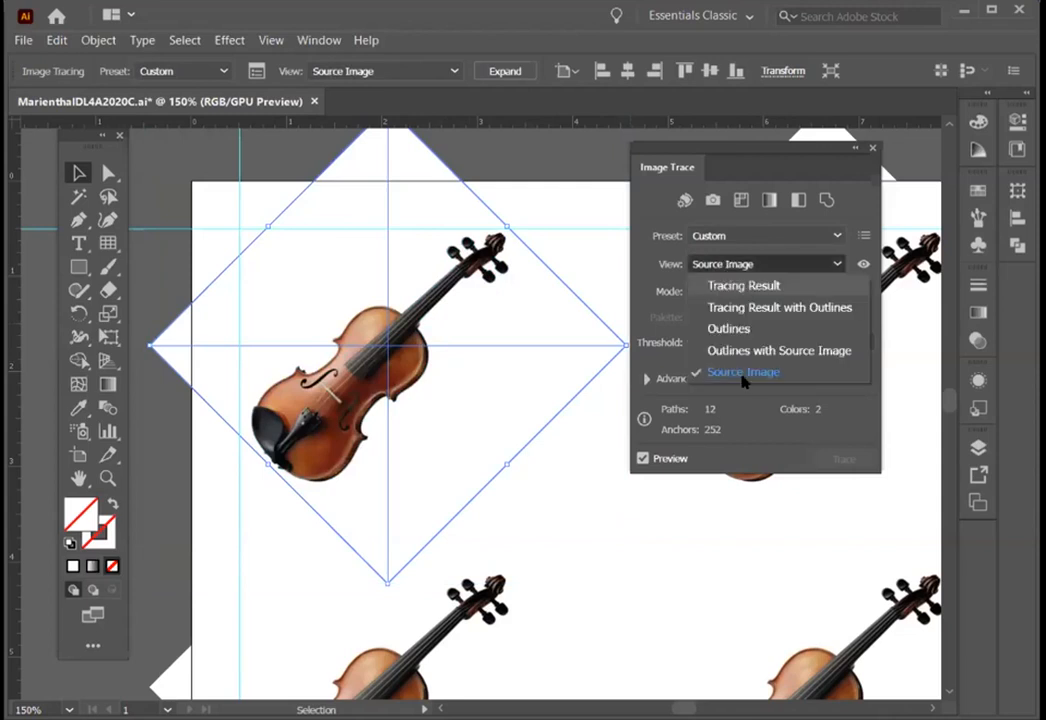
pyautogui.click(743, 286)
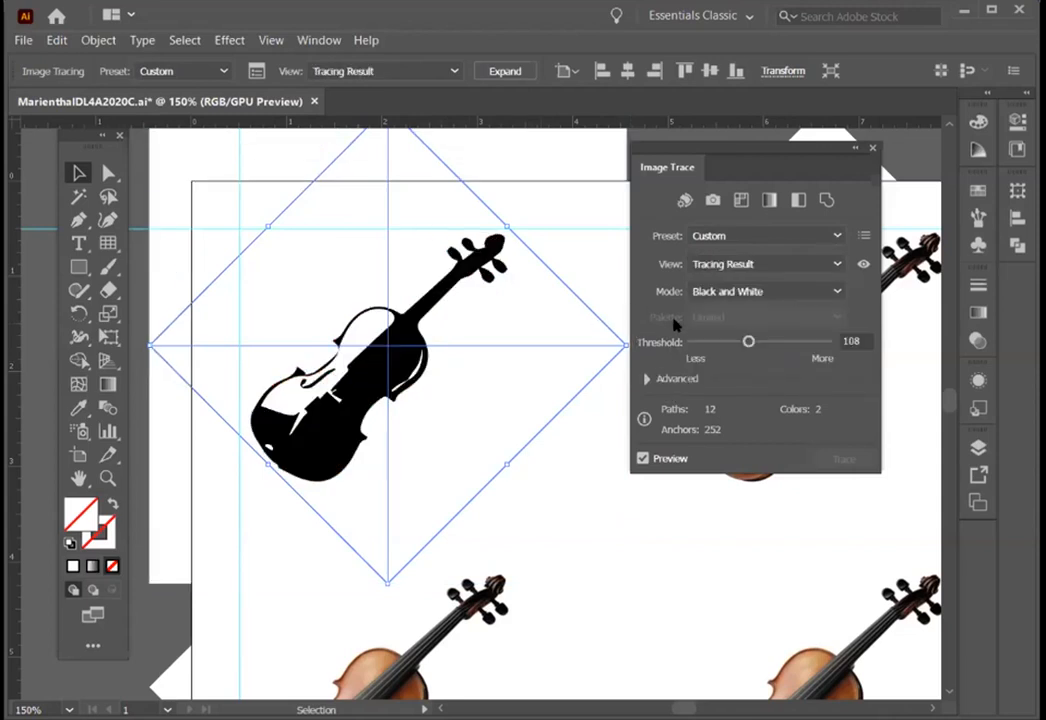
pyautogui.click(725, 272)
pyautogui.click(735, 308)
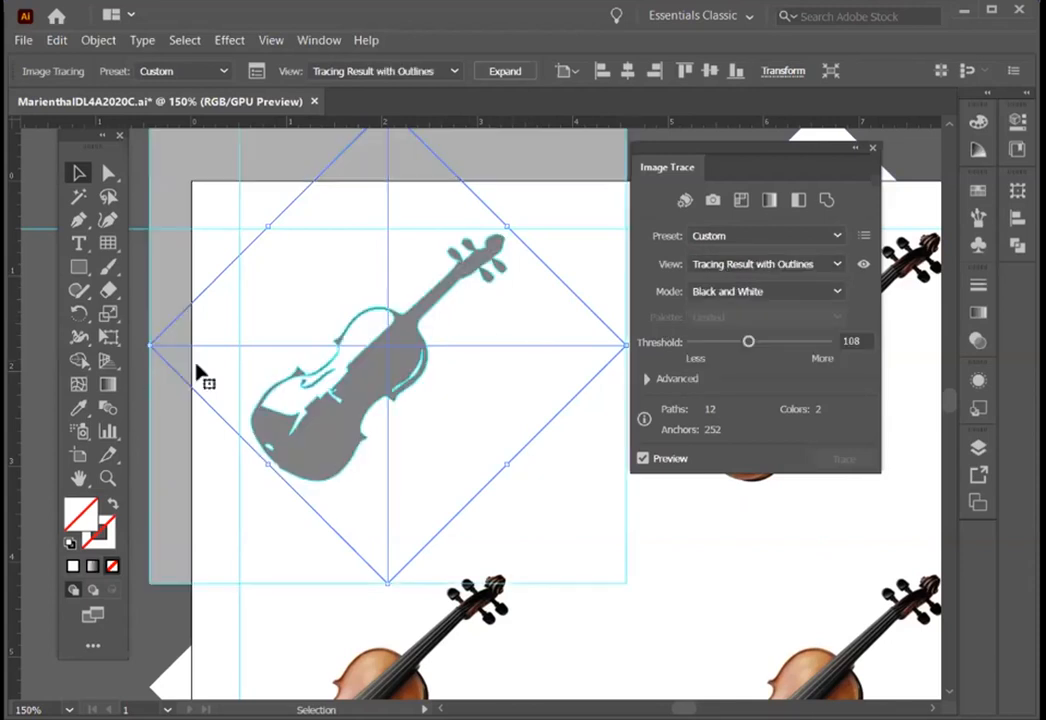
pyautogui.click(707, 268)
pyautogui.click(728, 286)
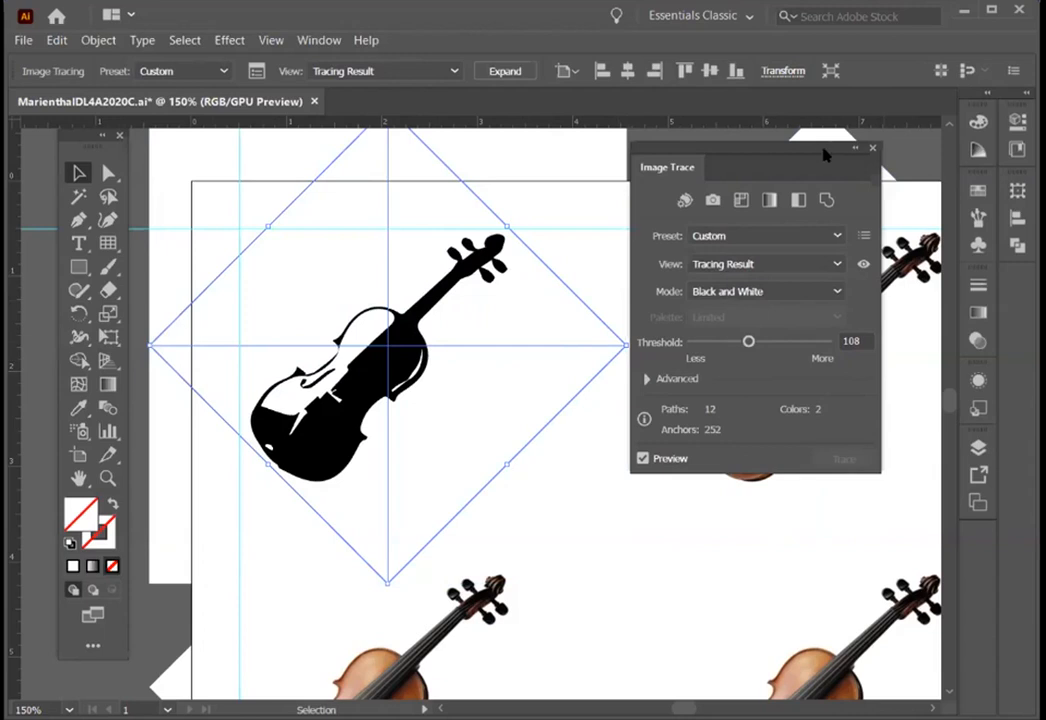
# Step: Move the Image Trace settings clear of the first violin and trace the middle-row violin below it with the Shades of Gray preset
pyautogui.moveTo(816, 147)
pyautogui.mouseDown()
pyautogui.moveTo(843, 147)
pyautogui.moveTo(877, 125)
pyautogui.mouseUp()
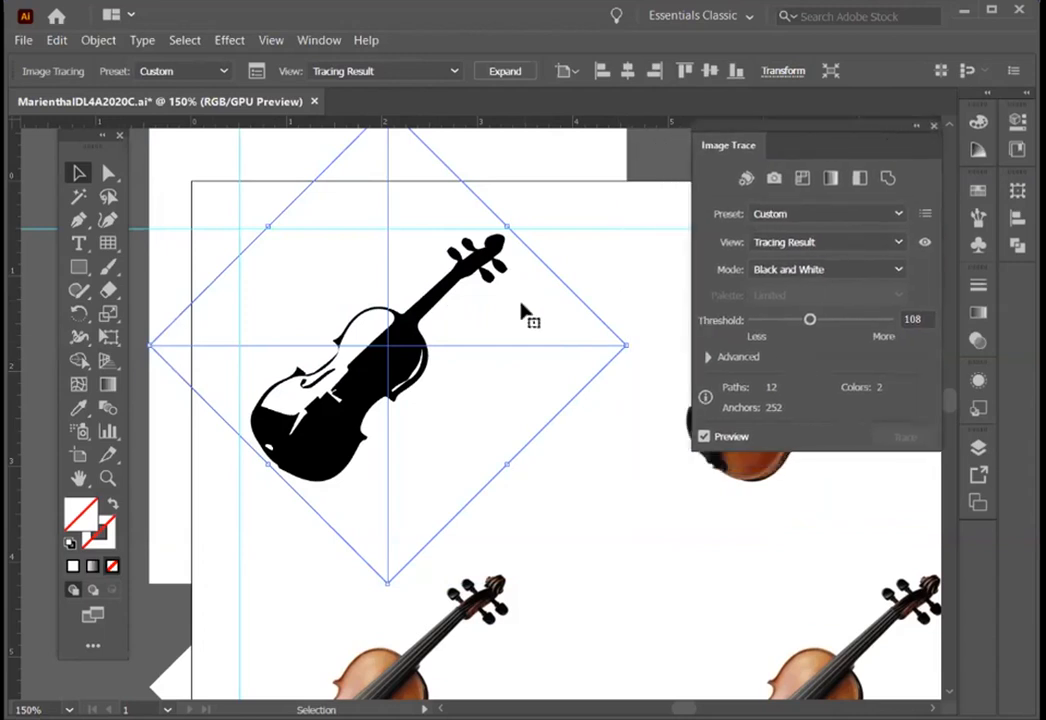
pyautogui.hotkey('ctrl', '0')
pyautogui.click(360, 410)
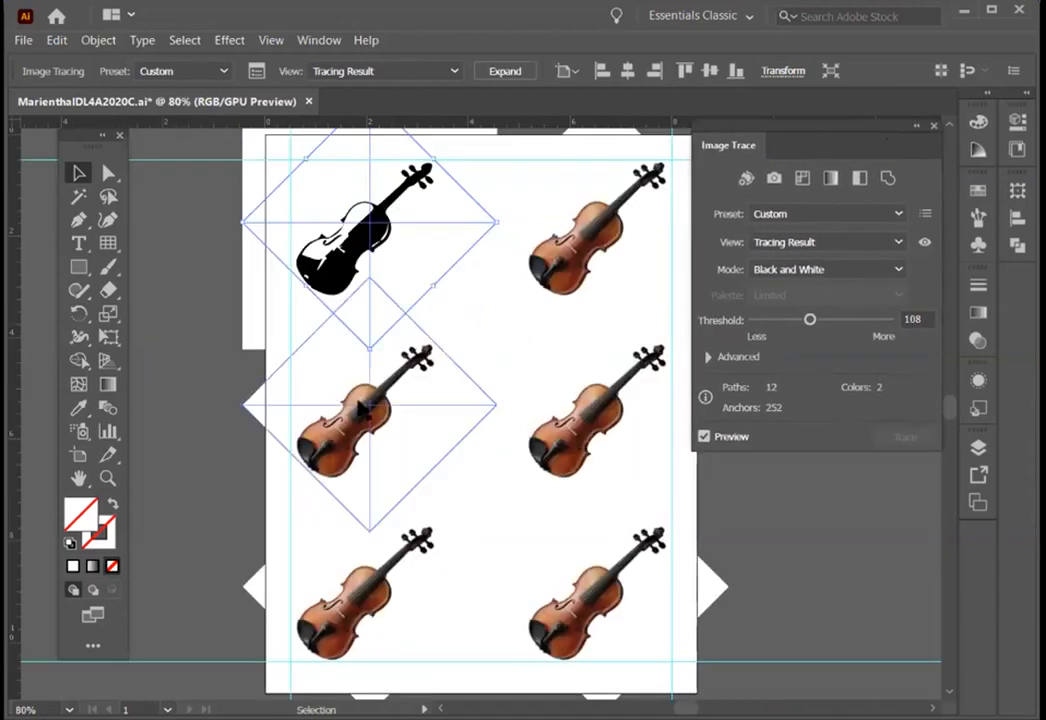
pyautogui.click(855, 269)
pyautogui.click(818, 313)
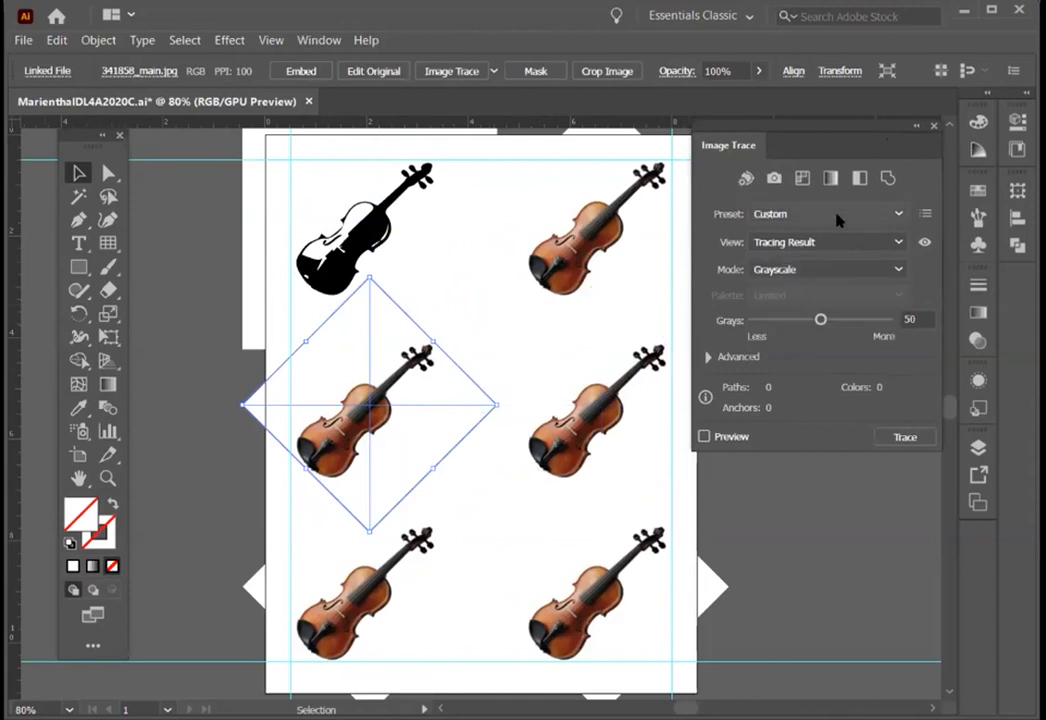
pyautogui.click(836, 214)
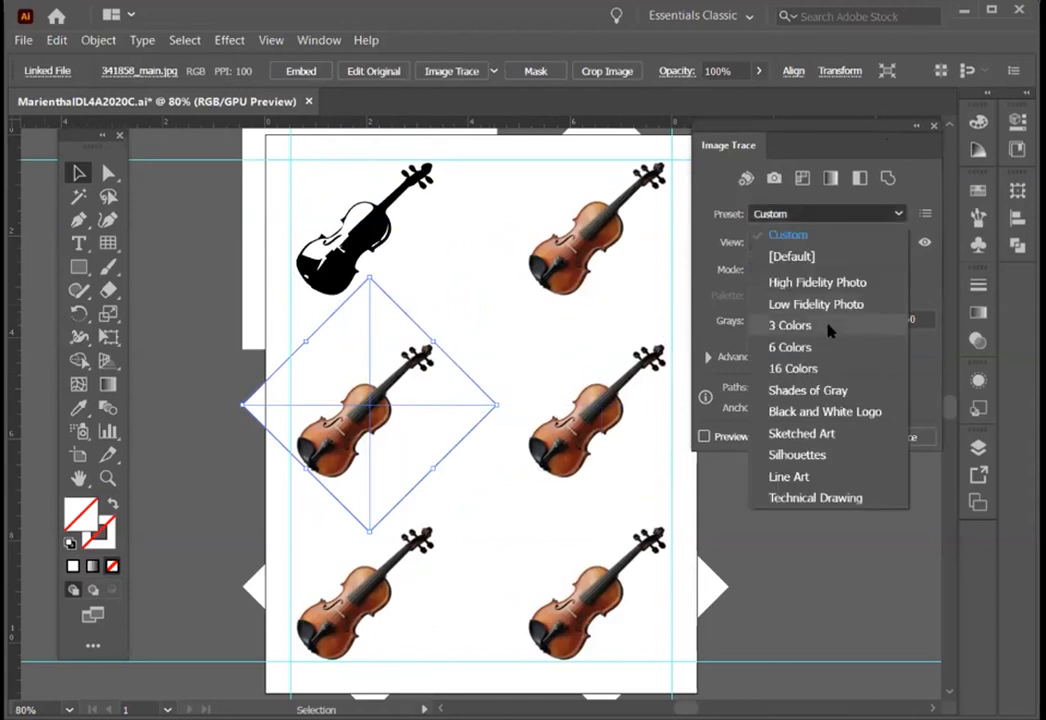
pyautogui.click(783, 391)
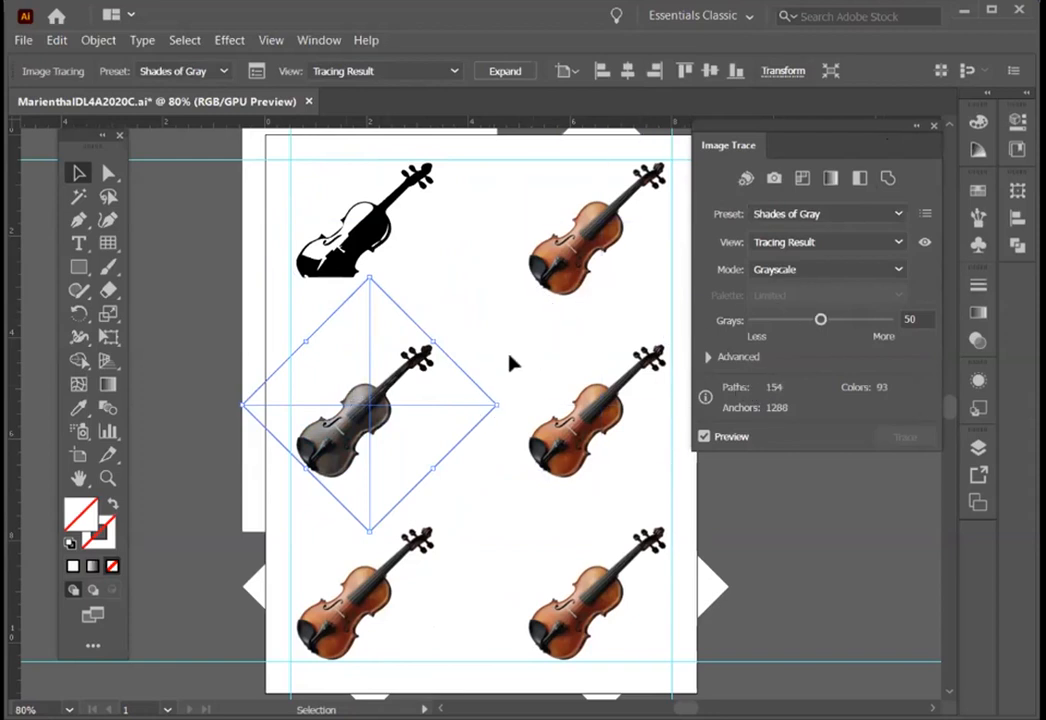
# Step: Show the gray violin's trace as Outlines with Source Image at 200% magnification
pyautogui.hotkey('ctrl', '1')
pyautogui.hotkey('ctrl', '=')
pyautogui.hotkey('ctrl', '=')
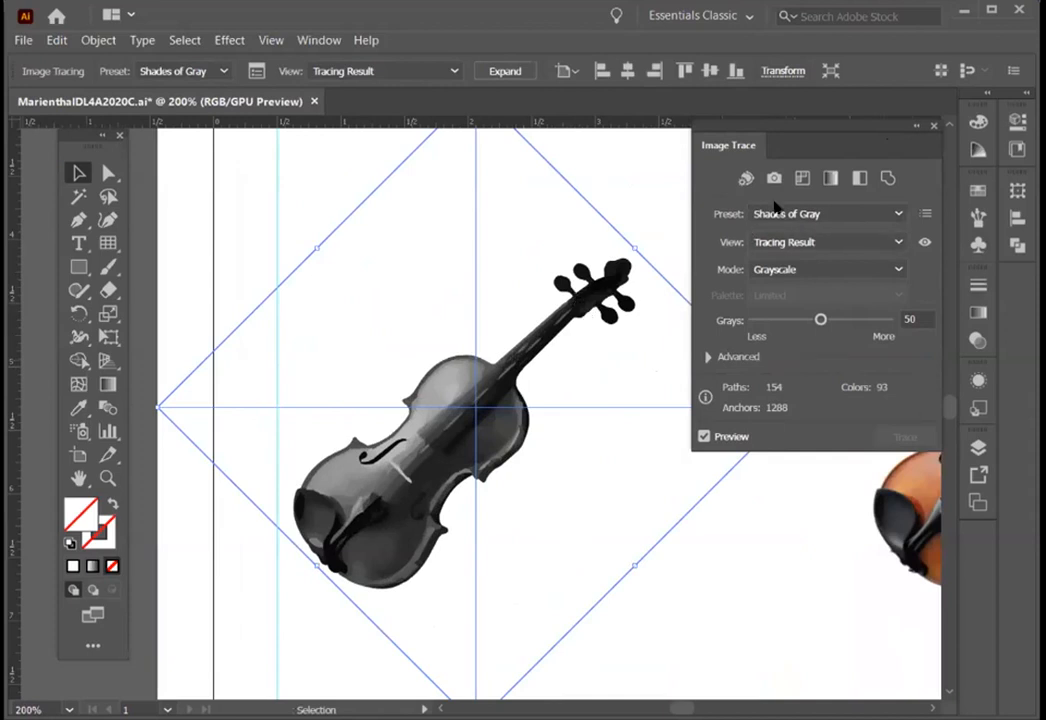
pyautogui.click(803, 243)
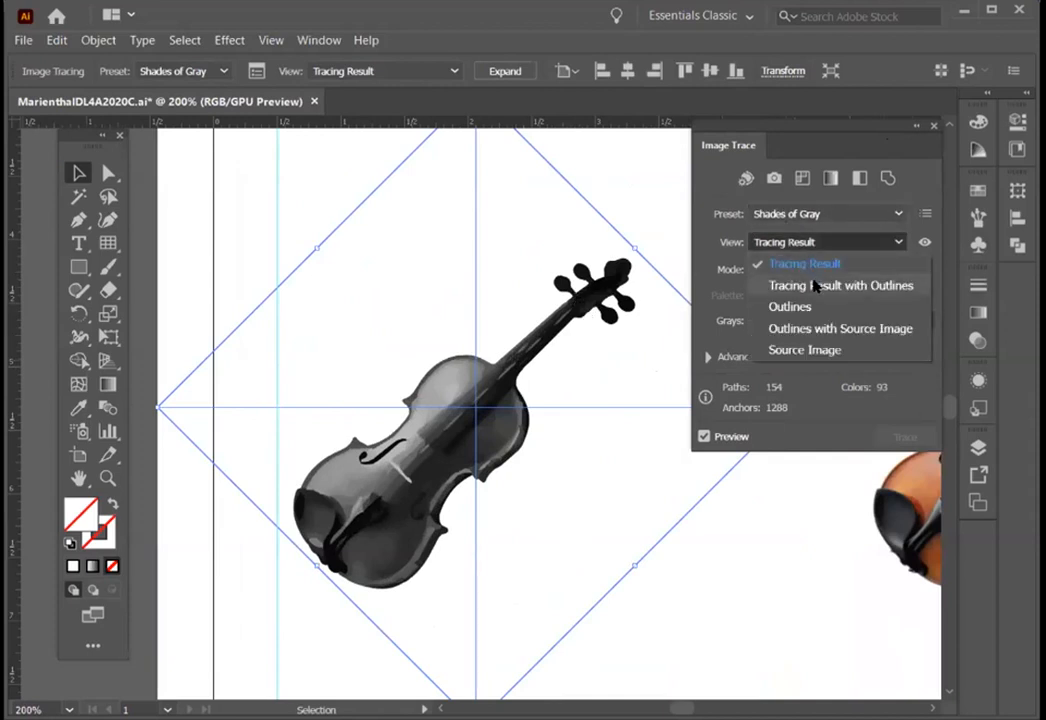
pyautogui.click(840, 328)
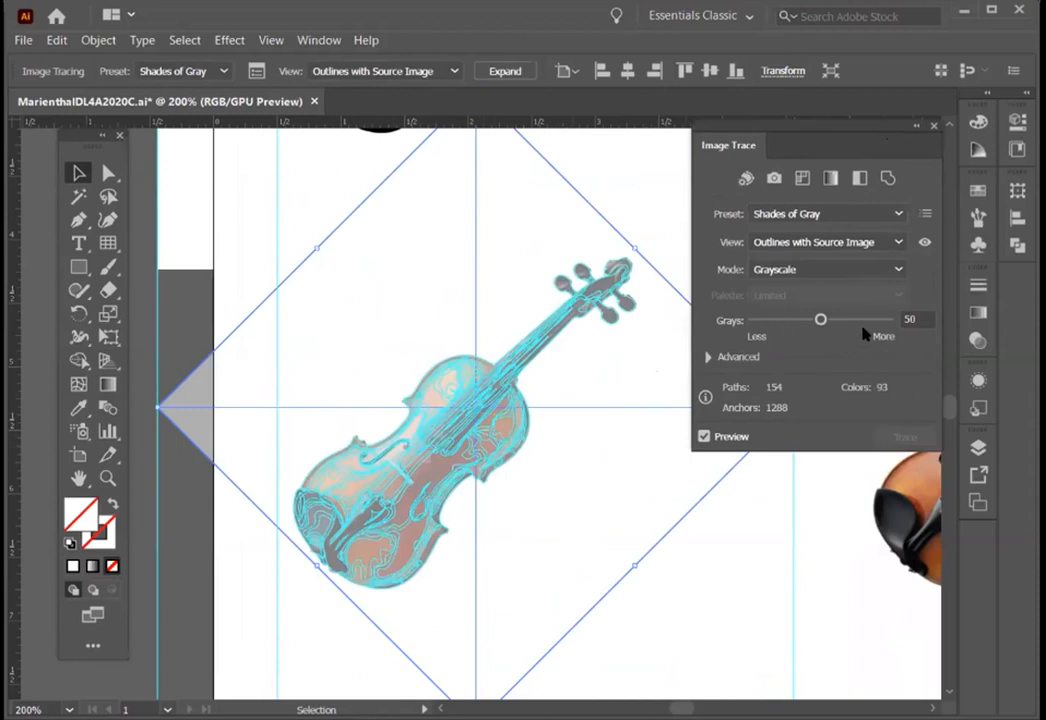
# Step: Set the gray violin's trace to 30 grays after trying 8, and lower its advanced Paths value to 5%
pyautogui.moveTo(820, 319); pyautogui.dragTo(763, 320)
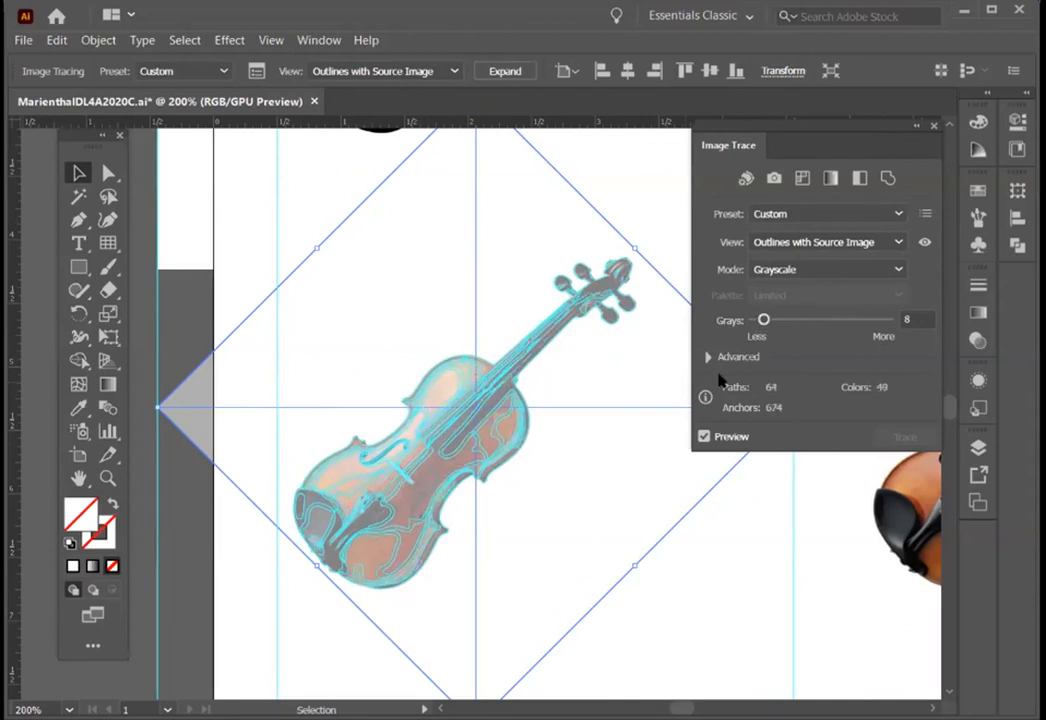
pyautogui.click(708, 357)
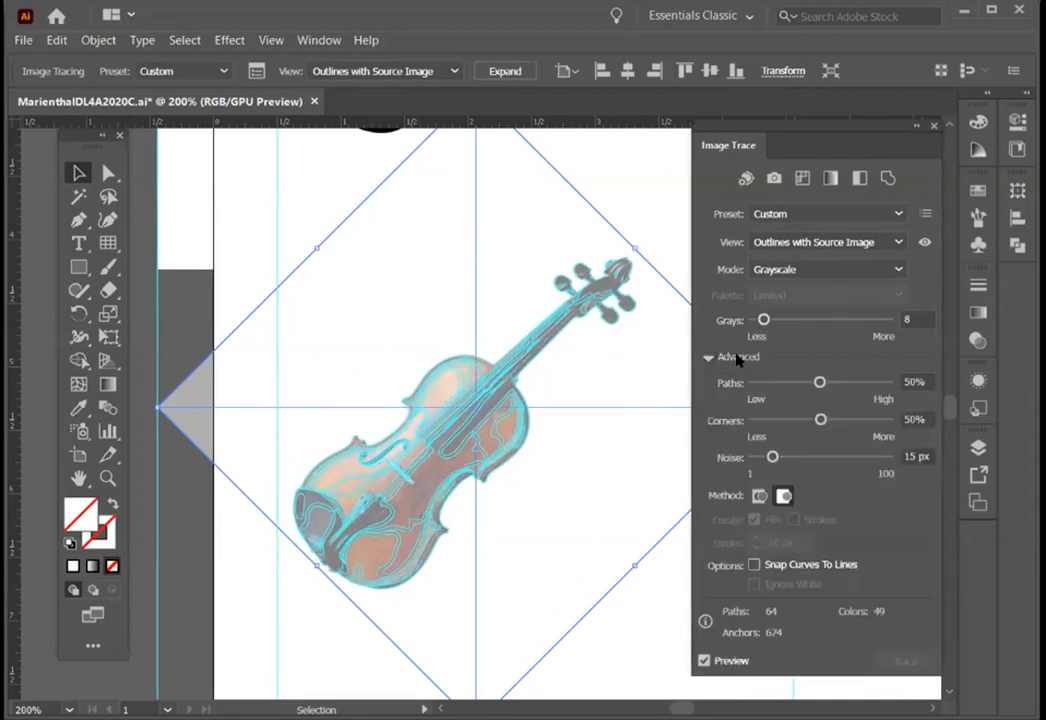
pyautogui.moveTo(778, 383); pyautogui.dragTo(753, 382)
pyautogui.moveTo(845, 382); pyautogui.dragTo(876, 383)
pyautogui.click(793, 320)
pyautogui.moveTo(876, 382); pyautogui.dragTo(888, 383)
pyautogui.click(758, 383)
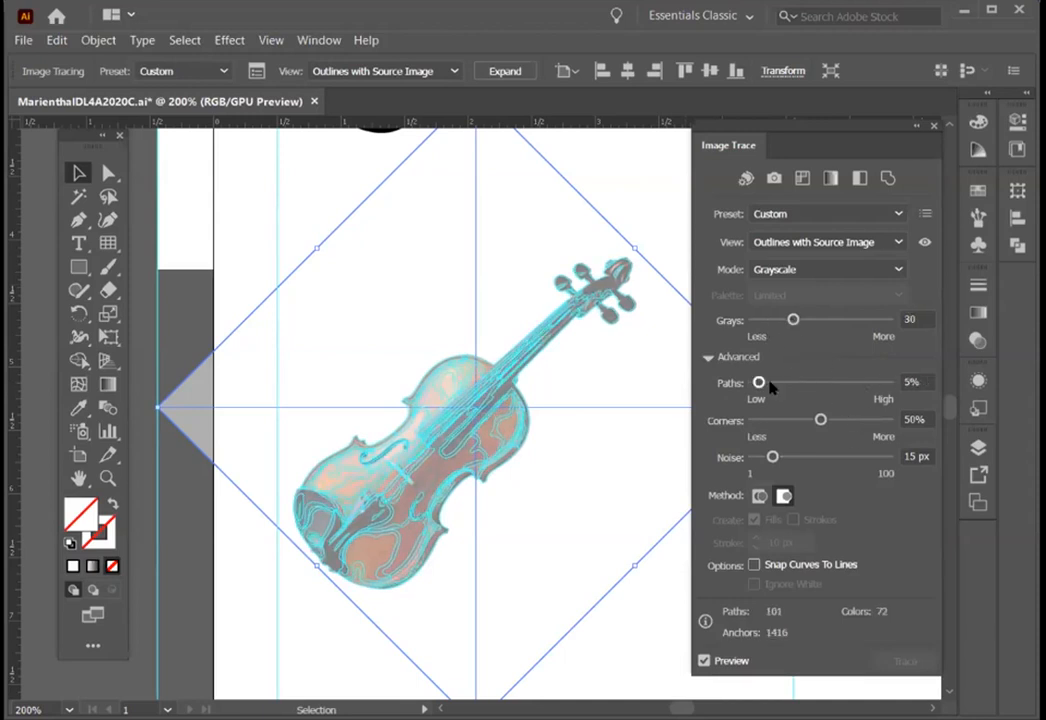
# Step: Try different path fitting values on the gray violin's trace, including 1% and 87%
pyautogui.moveTo(758, 383); pyautogui.dragTo(802, 382)
pyautogui.click(805, 383)
pyautogui.moveTo(853, 382)
pyautogui.mouseDown()
pyautogui.moveTo(886, 383)
pyautogui.moveTo(752, 383)
pyautogui.mouseUp()
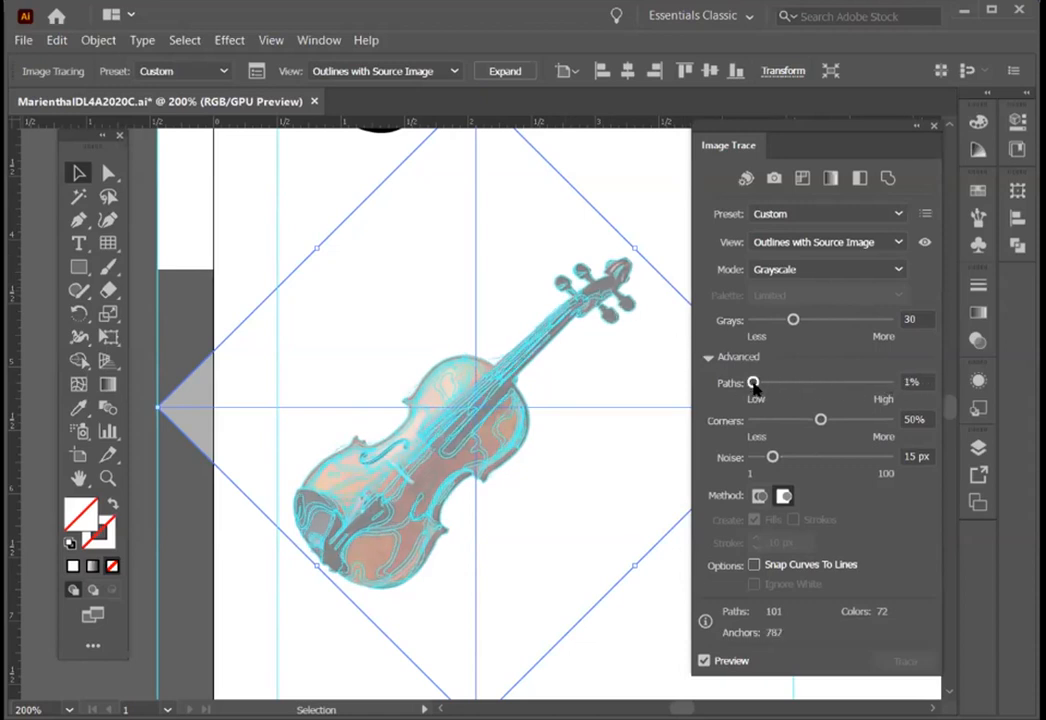
pyautogui.moveTo(778, 385); pyautogui.dragTo(739, 383)
pyautogui.click(820, 383)
pyautogui.click(870, 382)
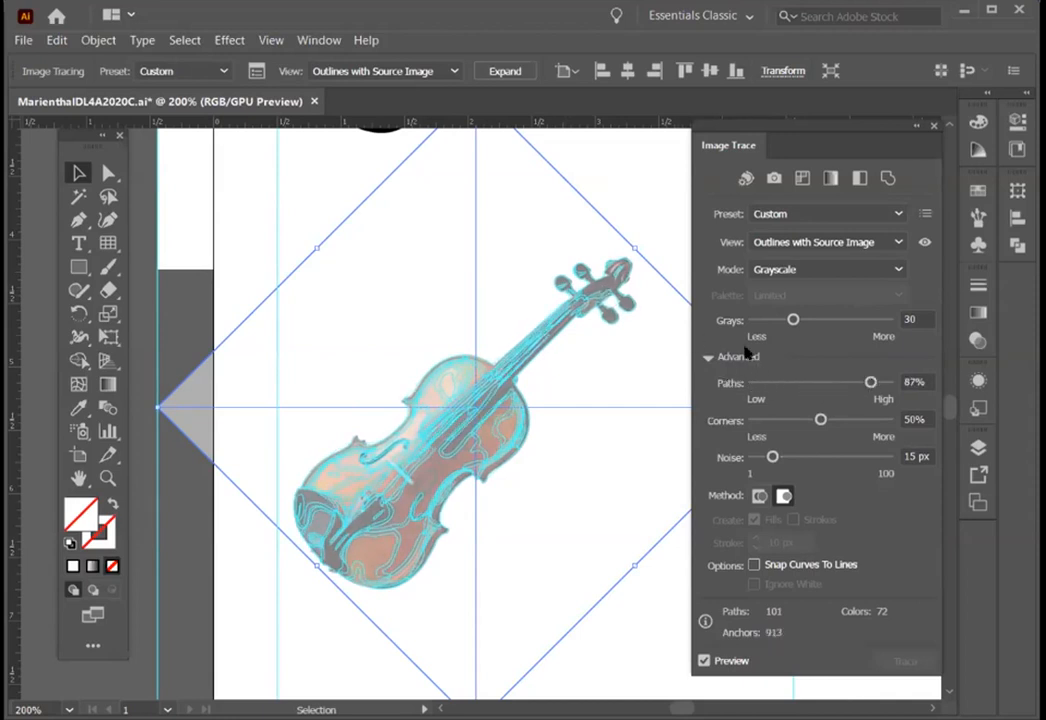
# Step: Try Paths at 27%, Corners at 21% and Noise at 79 px on the gray violin's trace
pyautogui.click(767, 382)
pyautogui.click(788, 382)
pyautogui.moveTo(820, 420)
pyautogui.mouseDown()
pyautogui.moveTo(764, 421)
pyautogui.moveTo(781, 421)
pyautogui.mouseUp()
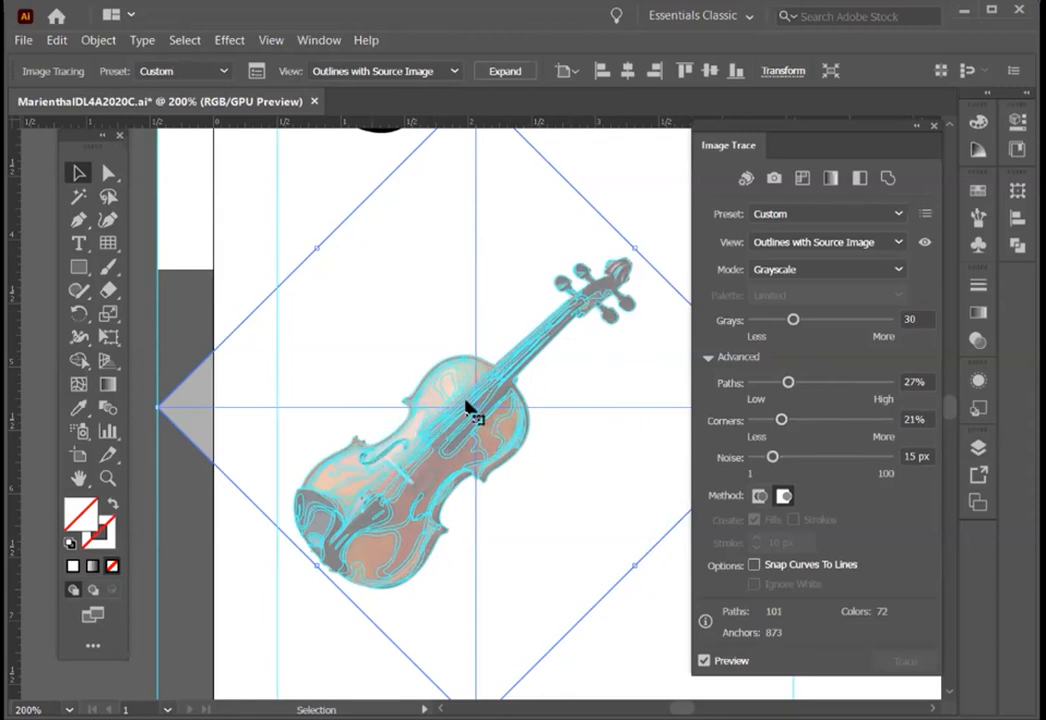
pyautogui.moveTo(772, 457); pyautogui.dragTo(870, 458)
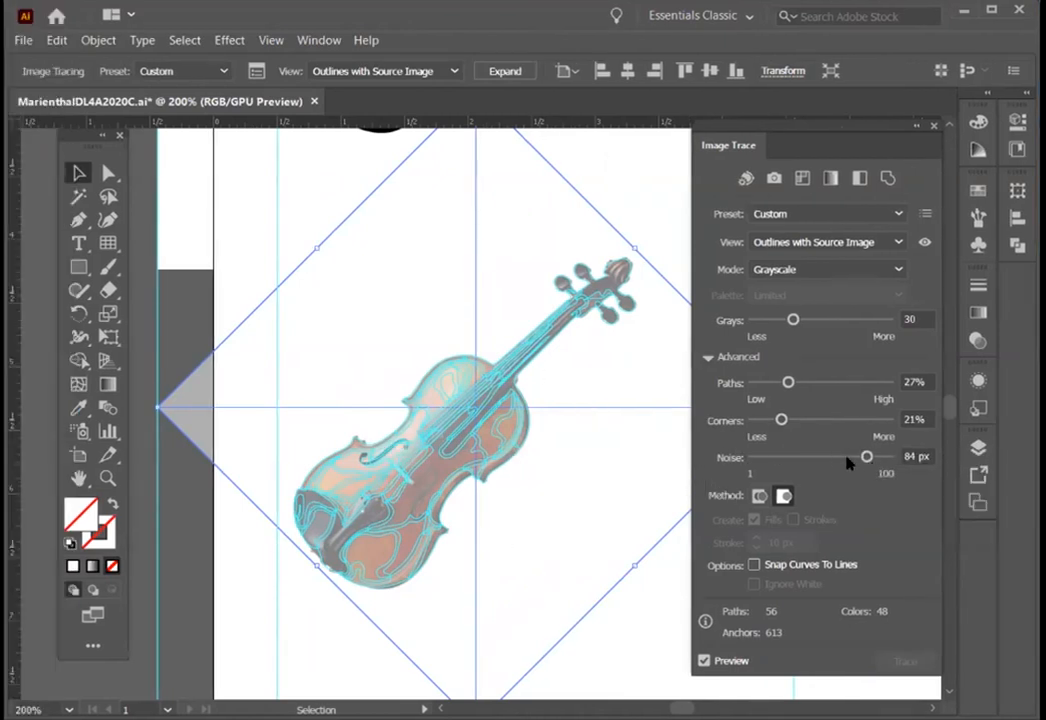
pyautogui.moveTo(866, 456); pyautogui.dragTo(859, 456)
# Step: Switch the gray violin's trace to the abutting method and set its Paths value to 8%
pyautogui.click(759, 496)
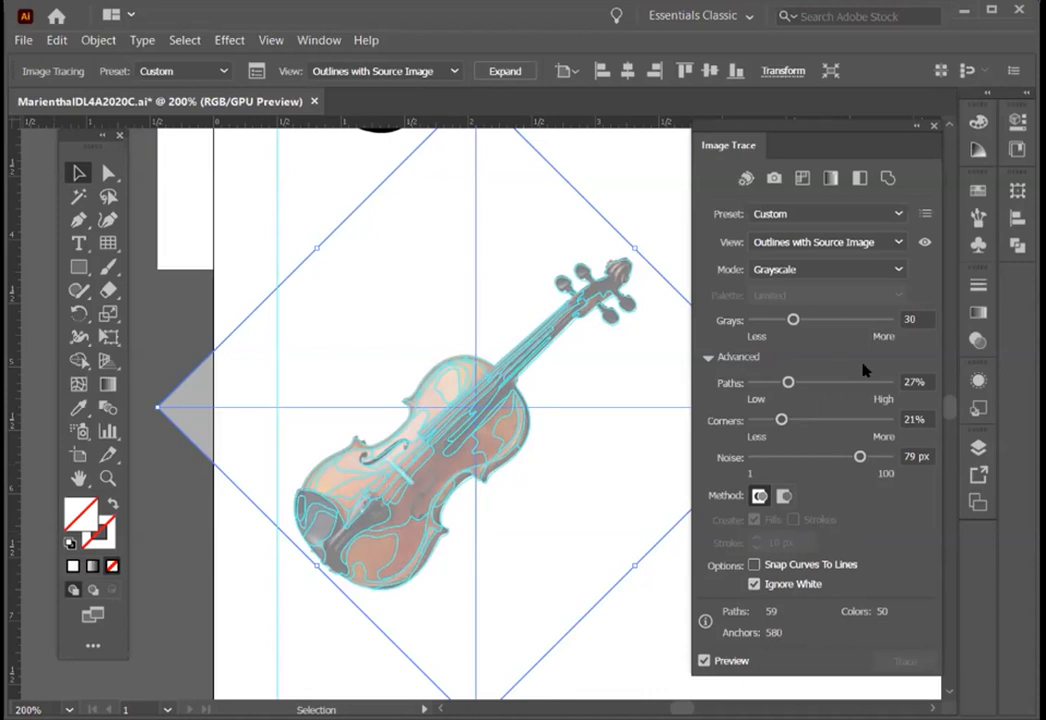
pyautogui.click(864, 385)
pyautogui.click(760, 383)
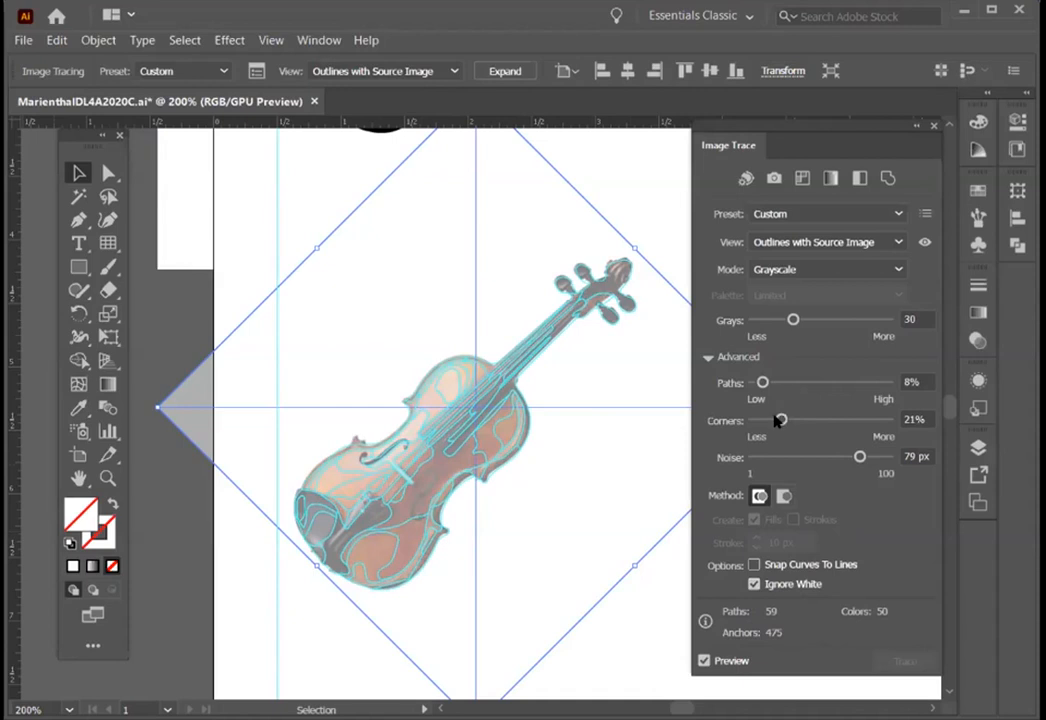
# Step: Set the gray trace's Corners to 3% and Noise to 65 px, and return it to the Tracing Result view
pyautogui.moveTo(777, 421); pyautogui.dragTo(760, 430)
pyautogui.moveTo(859, 456); pyautogui.dragTo(852, 458)
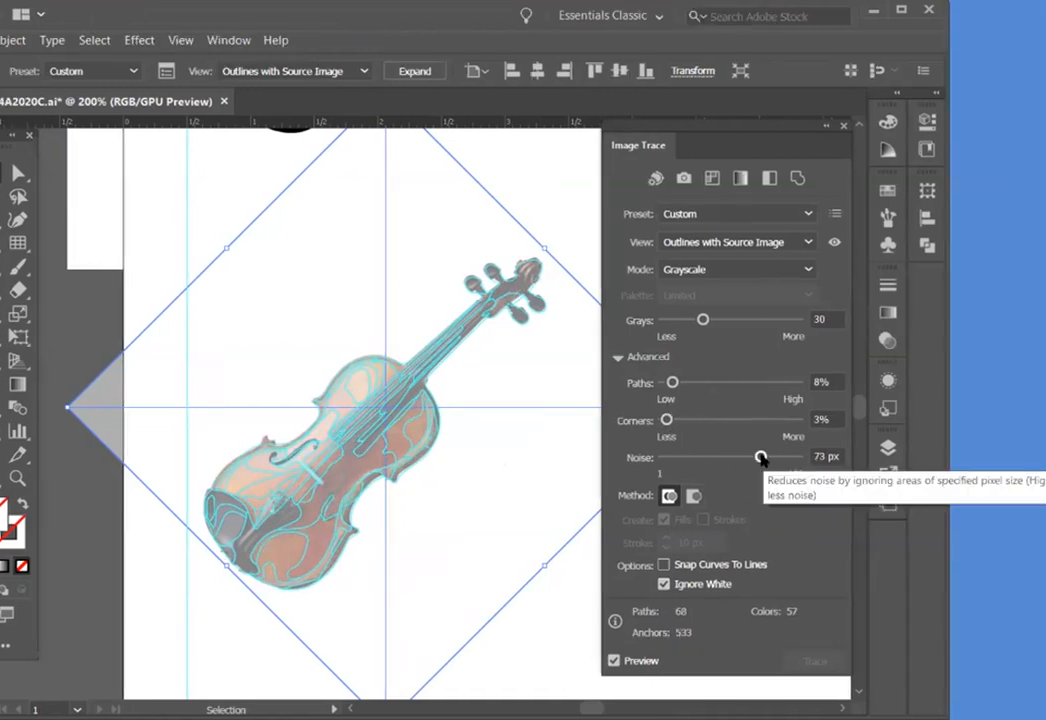
pyautogui.moveTo(762, 457); pyautogui.dragTo(759, 457)
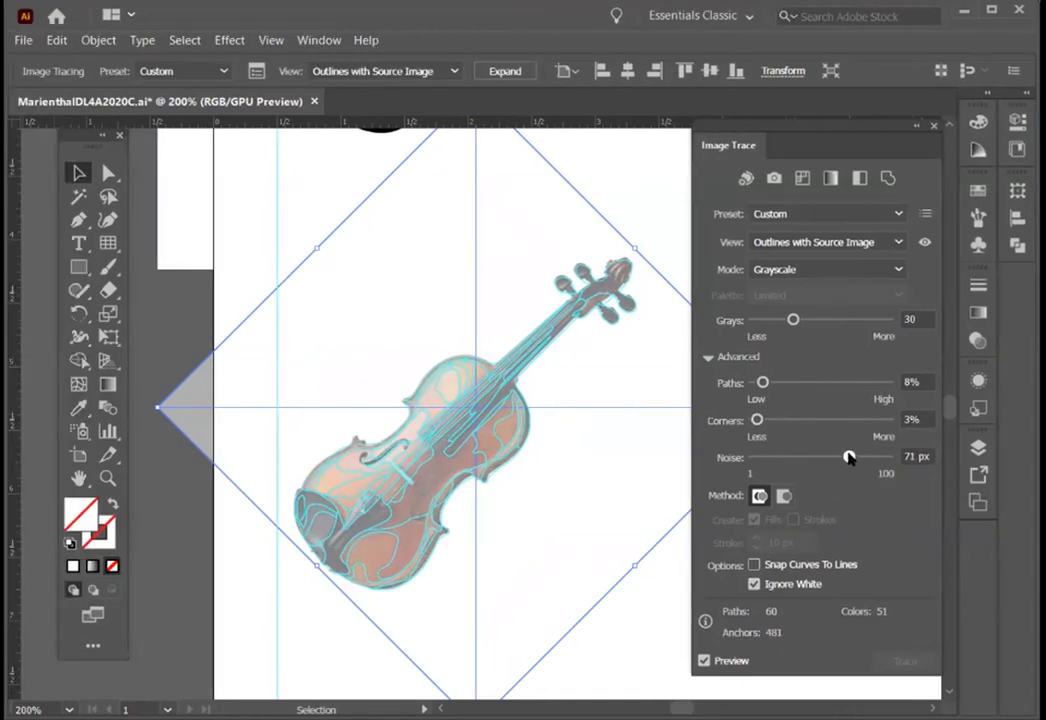
pyautogui.moveTo(850, 457); pyautogui.dragTo(841, 457)
pyautogui.click(818, 243)
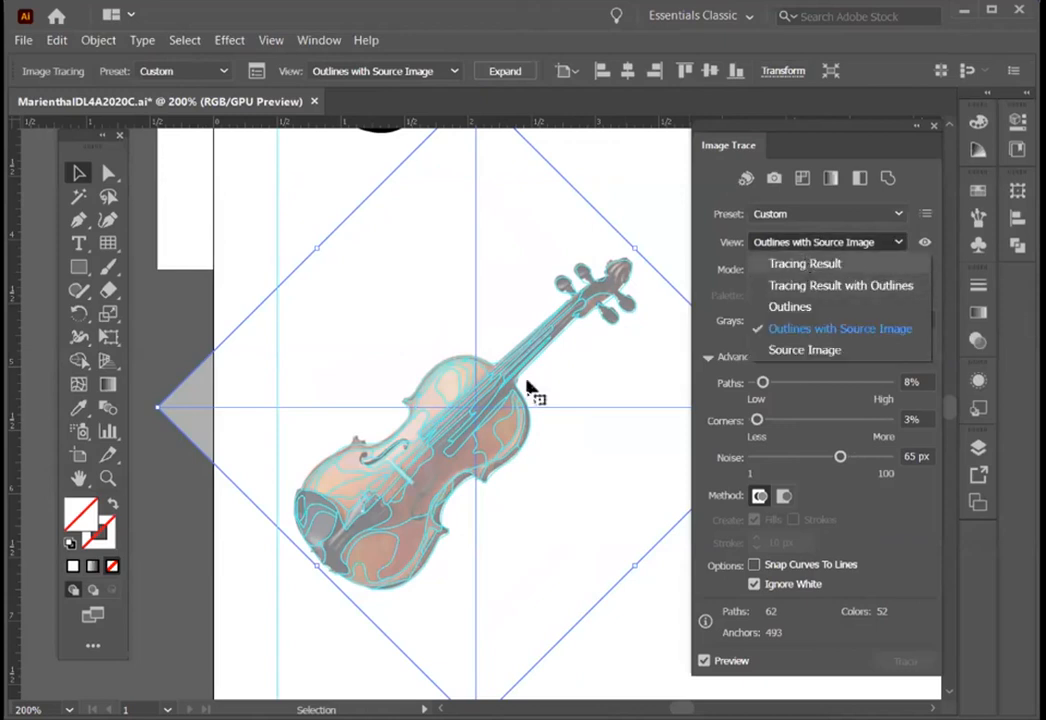
pyautogui.click(805, 263)
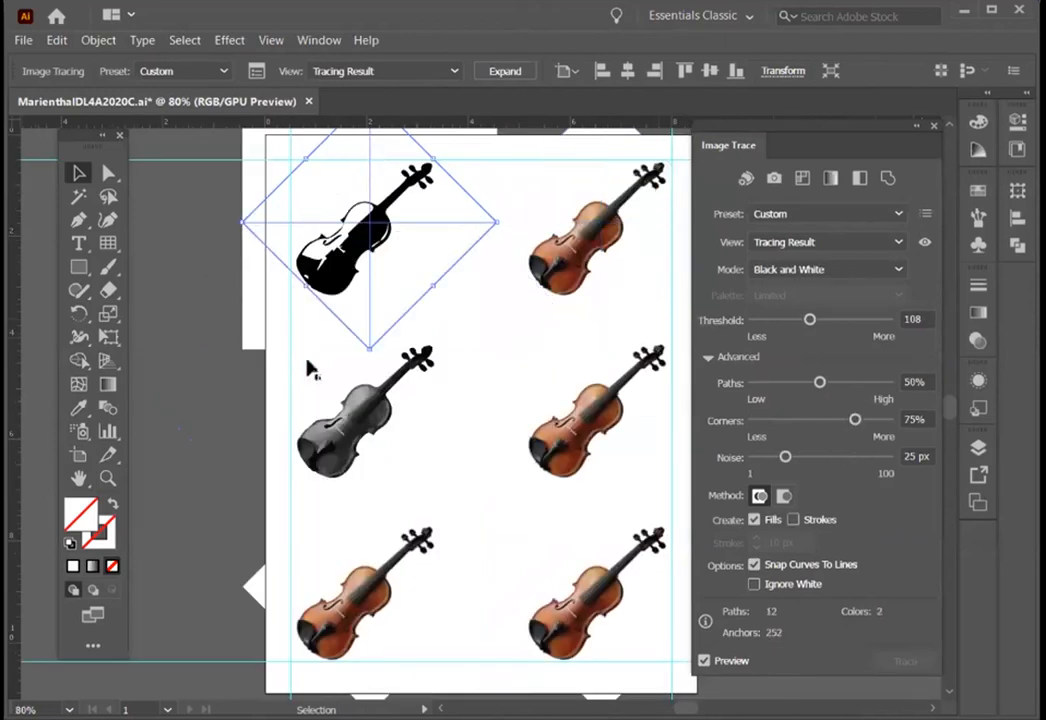
# Step: Trace the second violin in the top row with the Silhouettes preset
pyautogui.click(645, 295)
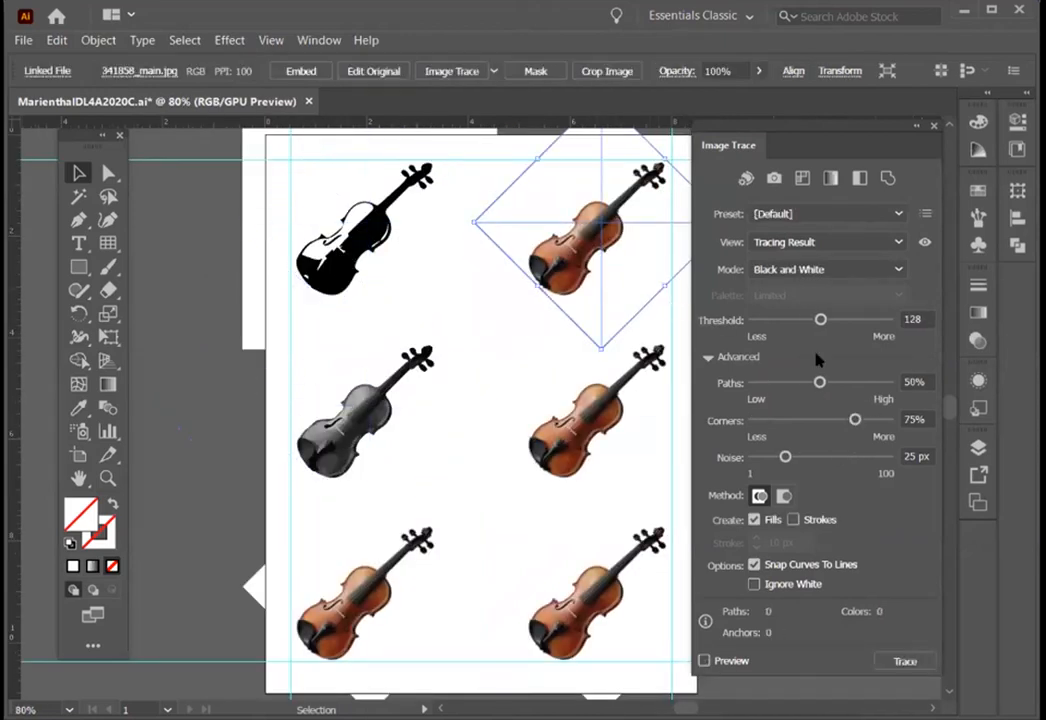
pyautogui.click(768, 218)
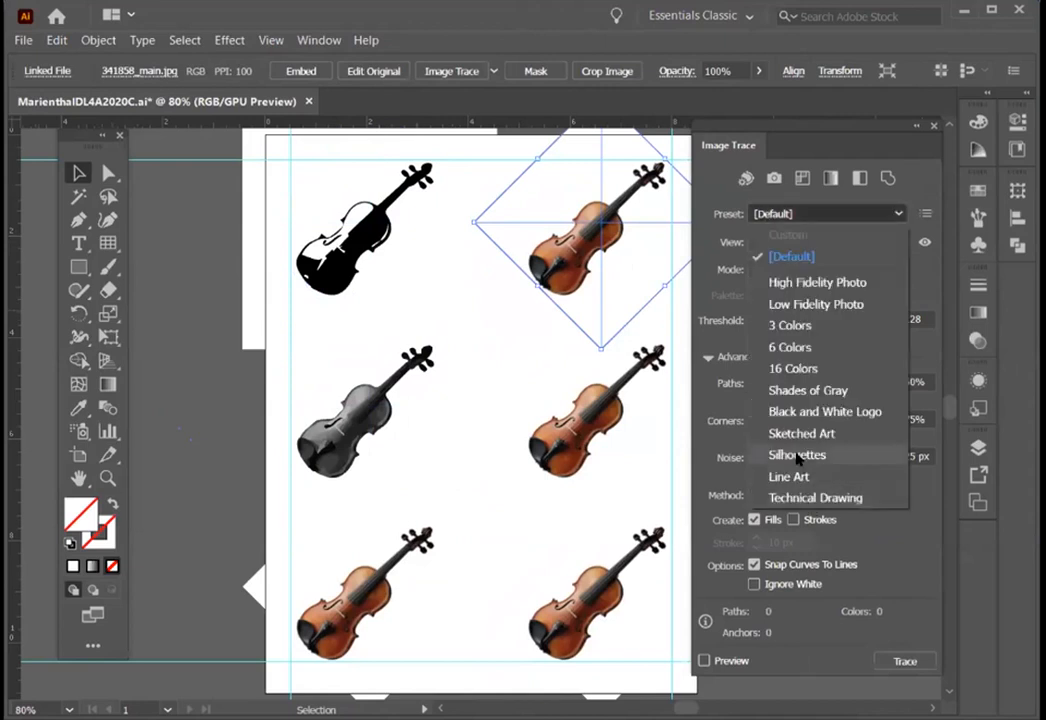
pyautogui.click(797, 456)
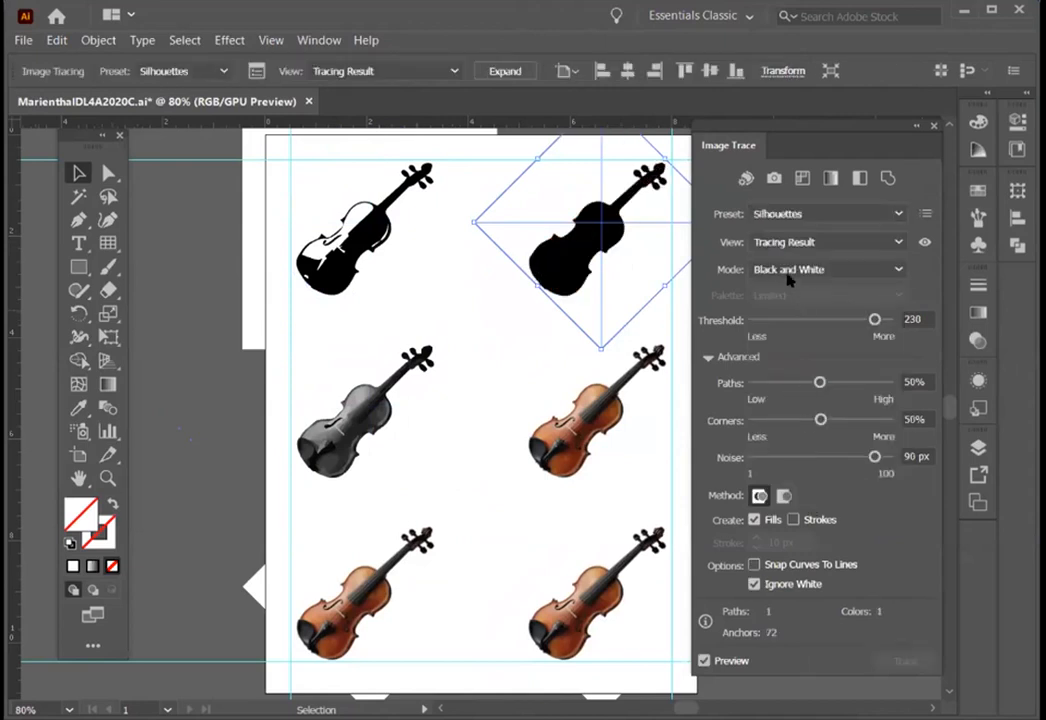
# Step: Try the Line Art preset on the upper-right violin's trace with its Threshold set to 49
pyautogui.click(765, 216)
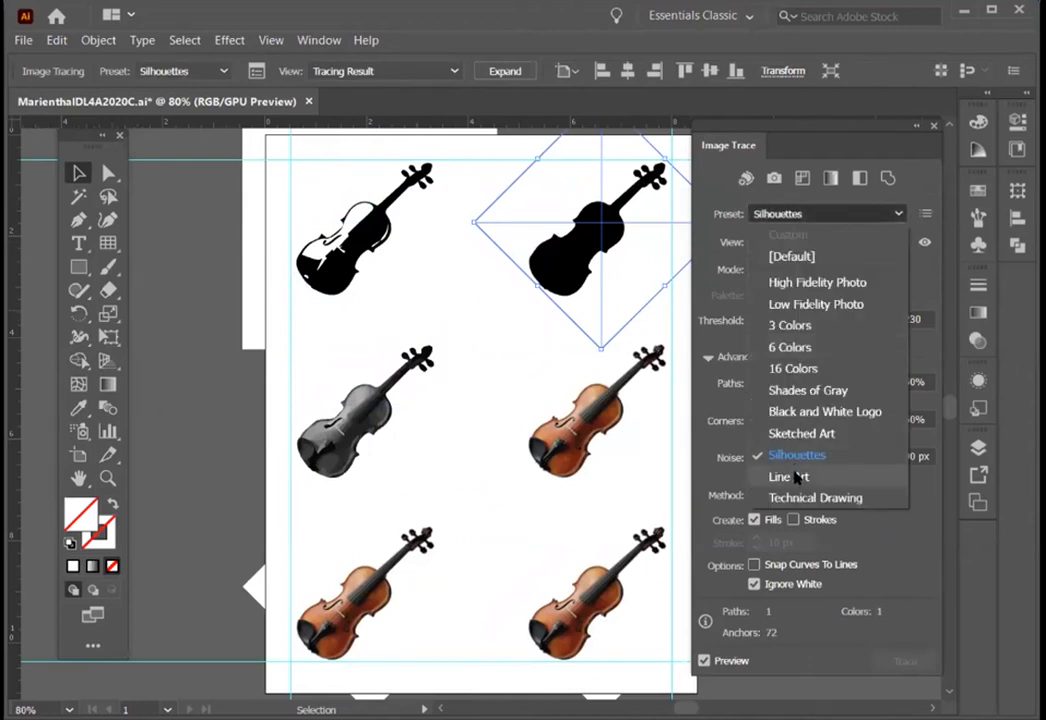
pyautogui.click(796, 477)
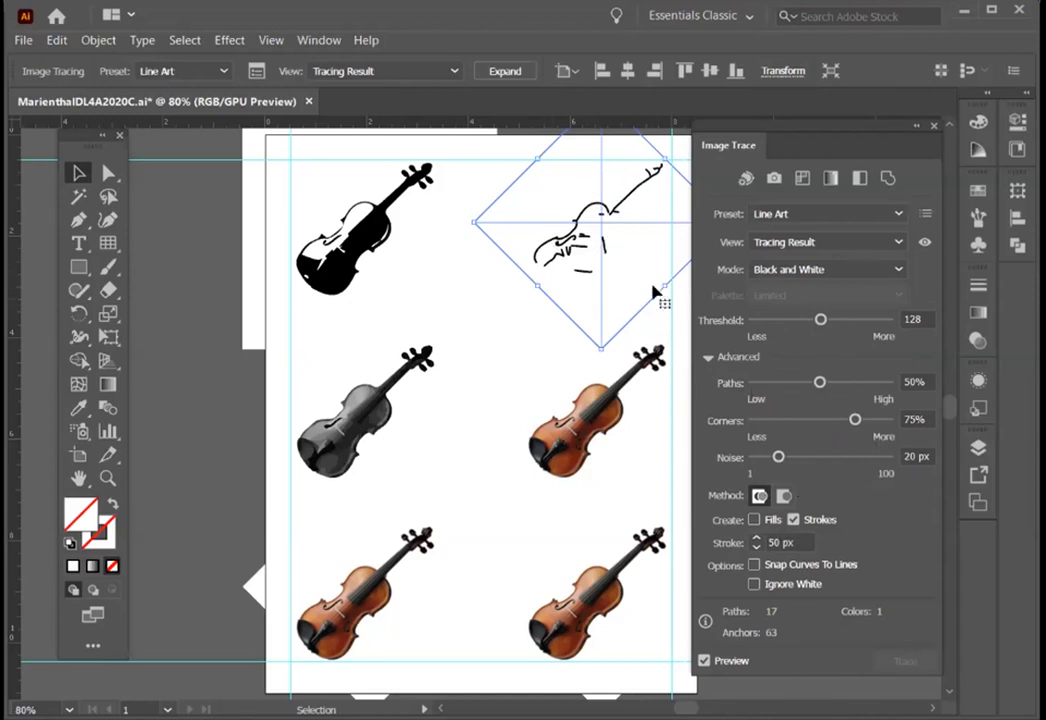
pyautogui.click(850, 320)
pyautogui.click(867, 321)
pyautogui.moveTo(760, 321); pyautogui.dragTo(791, 320)
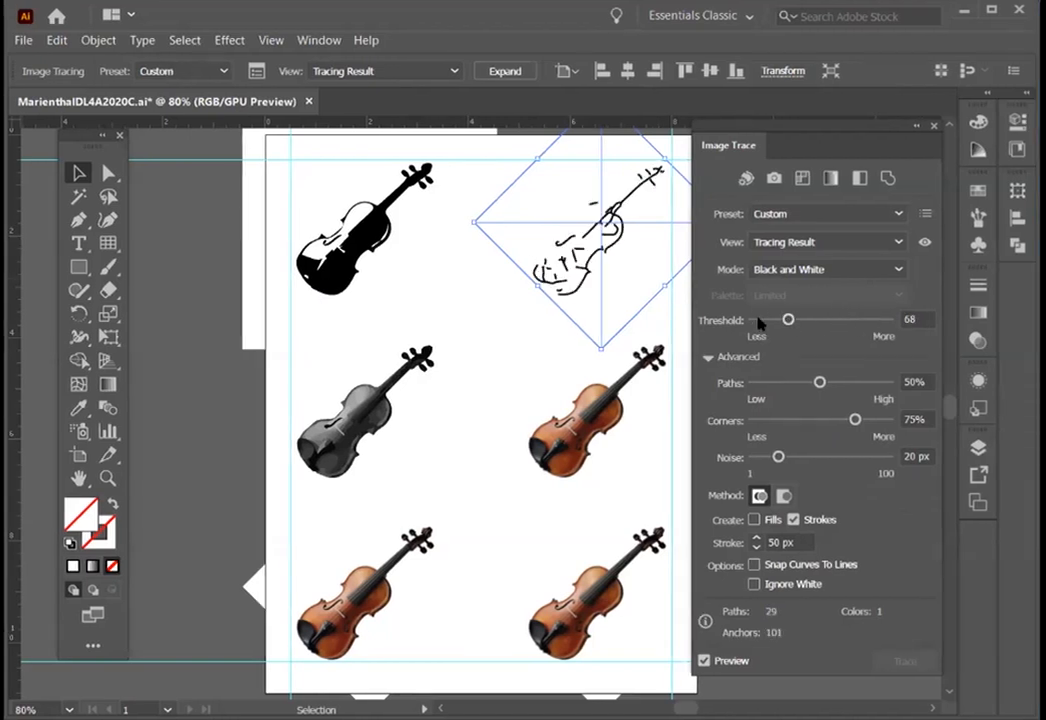
pyautogui.click(801, 320)
pyautogui.moveTo(803, 322); pyautogui.dragTo(778, 320)
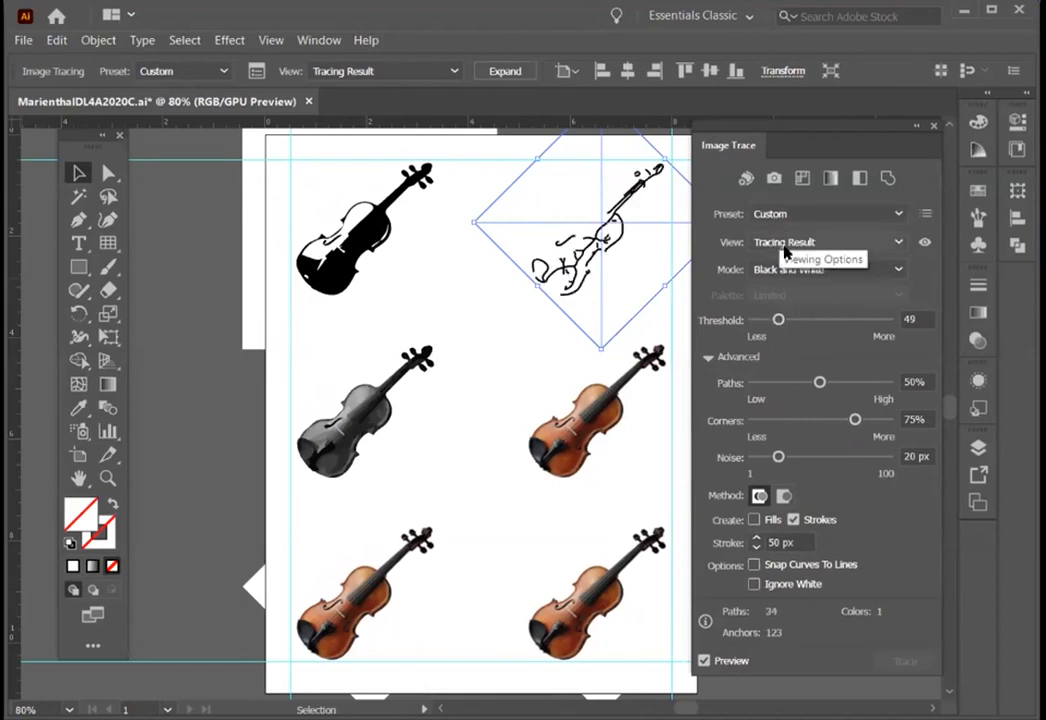
# Step: Try the Technical Drawing and Sketched Art presets on the upper-right violin's trace
pyautogui.click(830, 213)
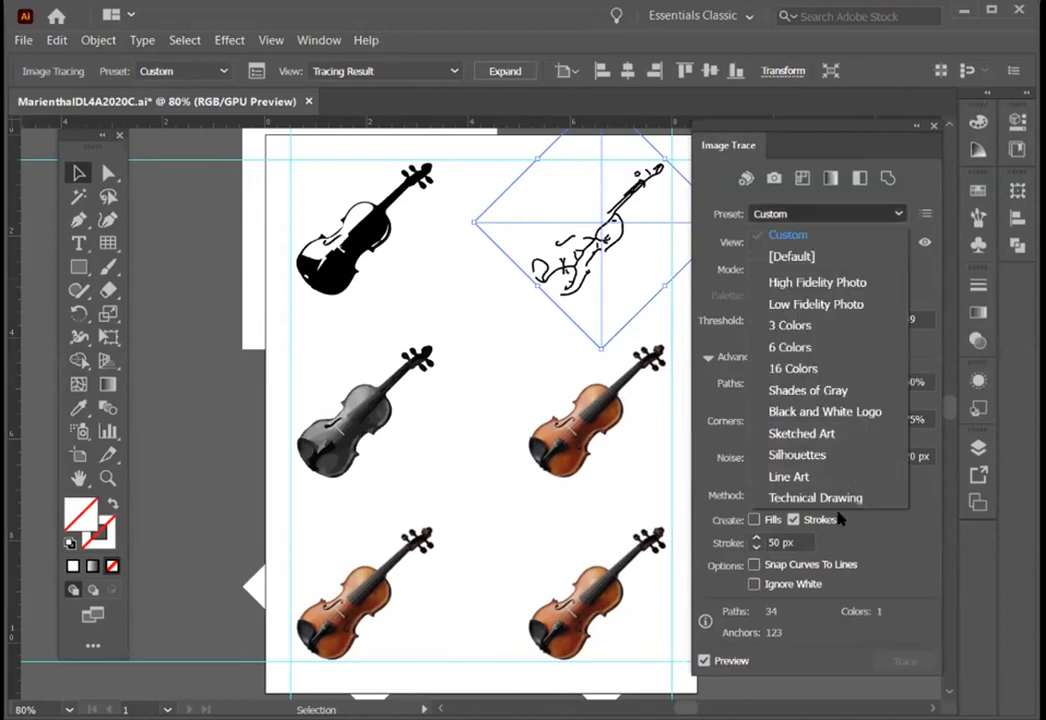
pyautogui.click(815, 498)
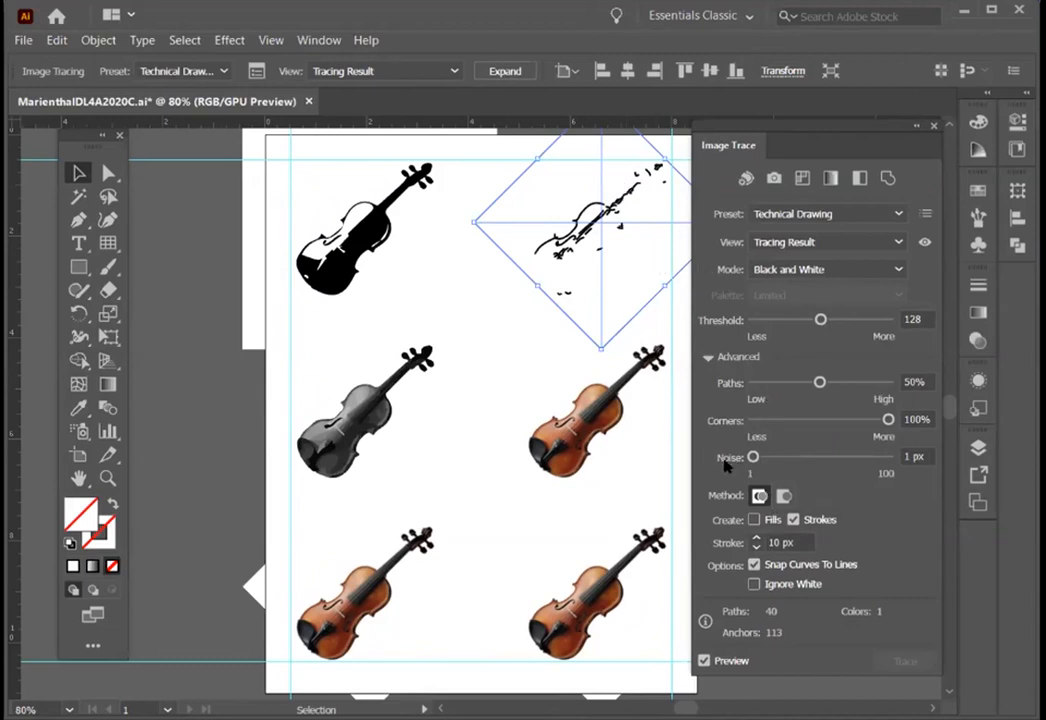
pyautogui.click(830, 242)
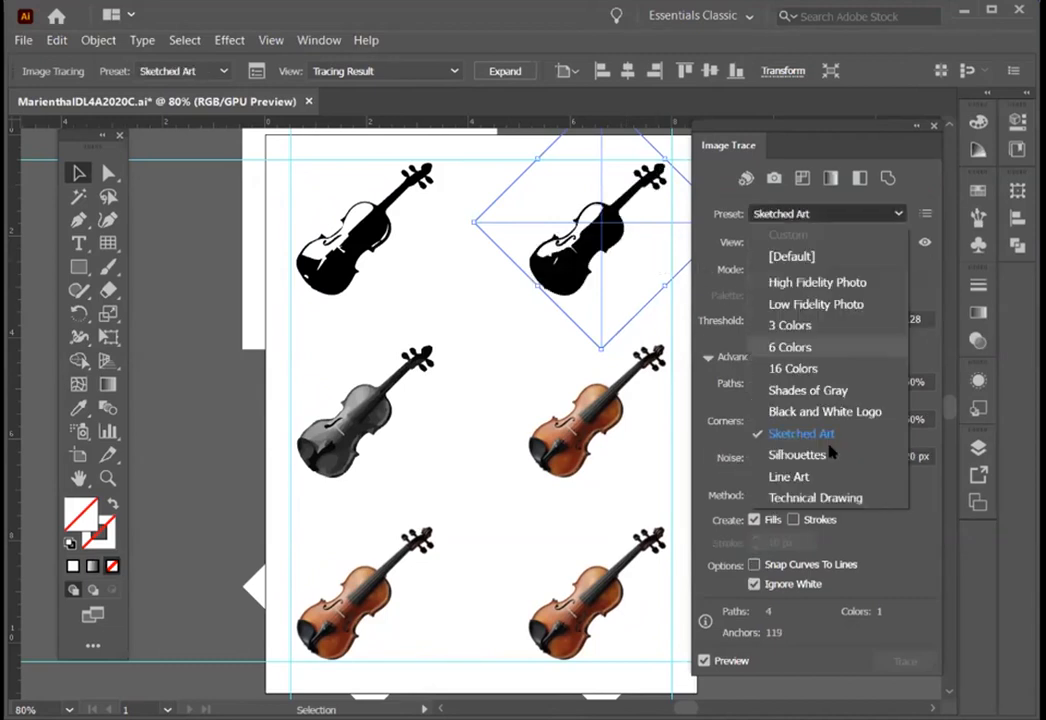
pyautogui.click(800, 433)
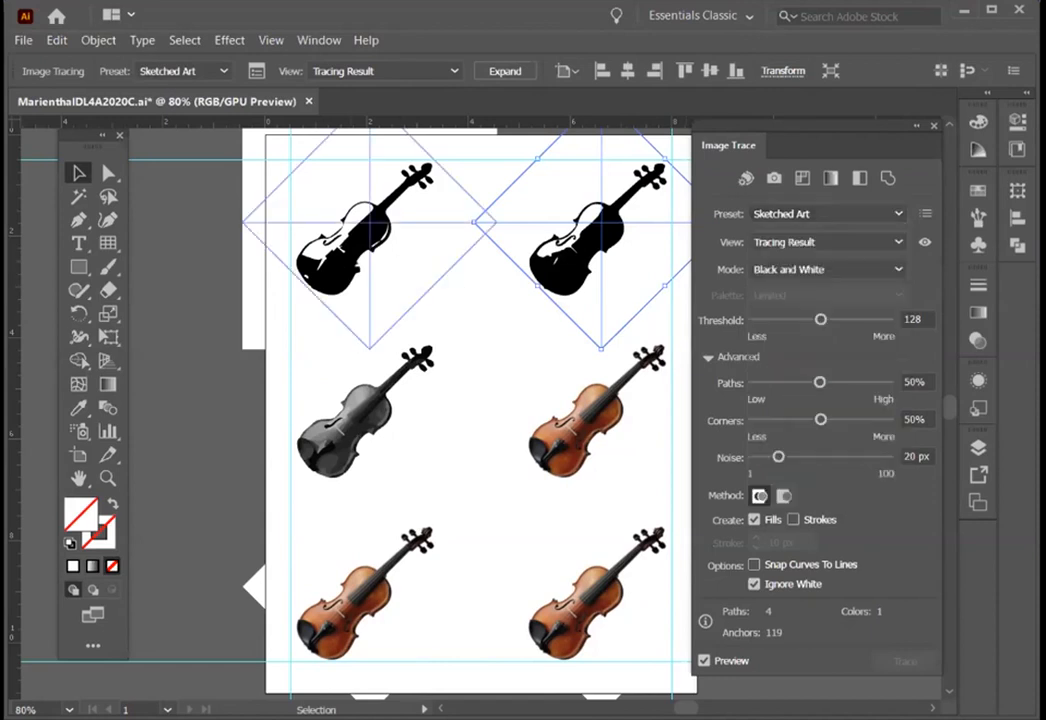
# Step: Try the Black and White Logo preset on the upper-right violin's trace
pyautogui.click(826, 213)
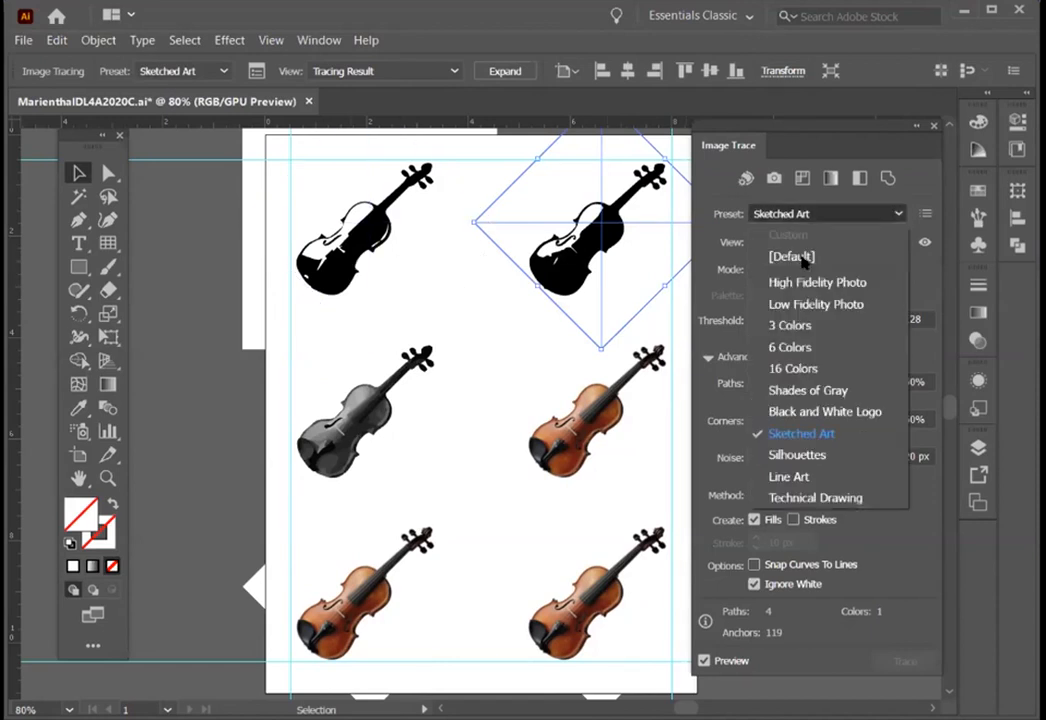
pyautogui.click(796, 412)
pyautogui.keyDown('shift'); pyautogui.click(315, 212); pyautogui.keyUp('shift')
pyautogui.keyDown('shift'); pyautogui.click(357, 258); pyautogui.keyUp('shift')
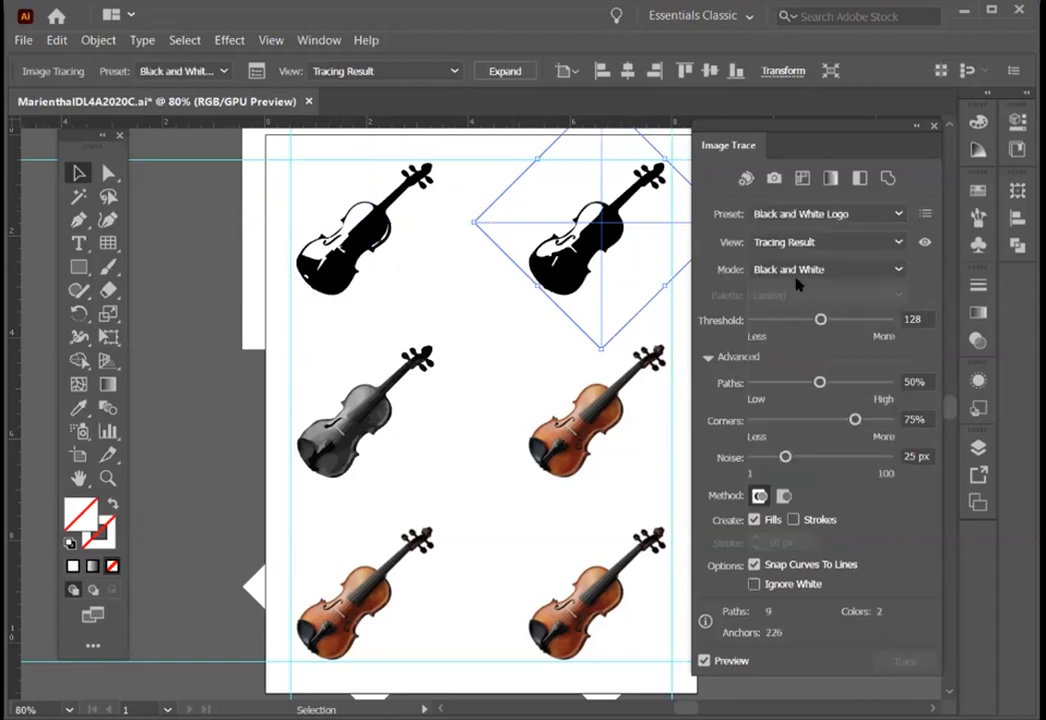
# Step: Apply the Sketched Art preset to the upper-right violin's trace and set its Threshold to 83
pyautogui.click(810, 213)
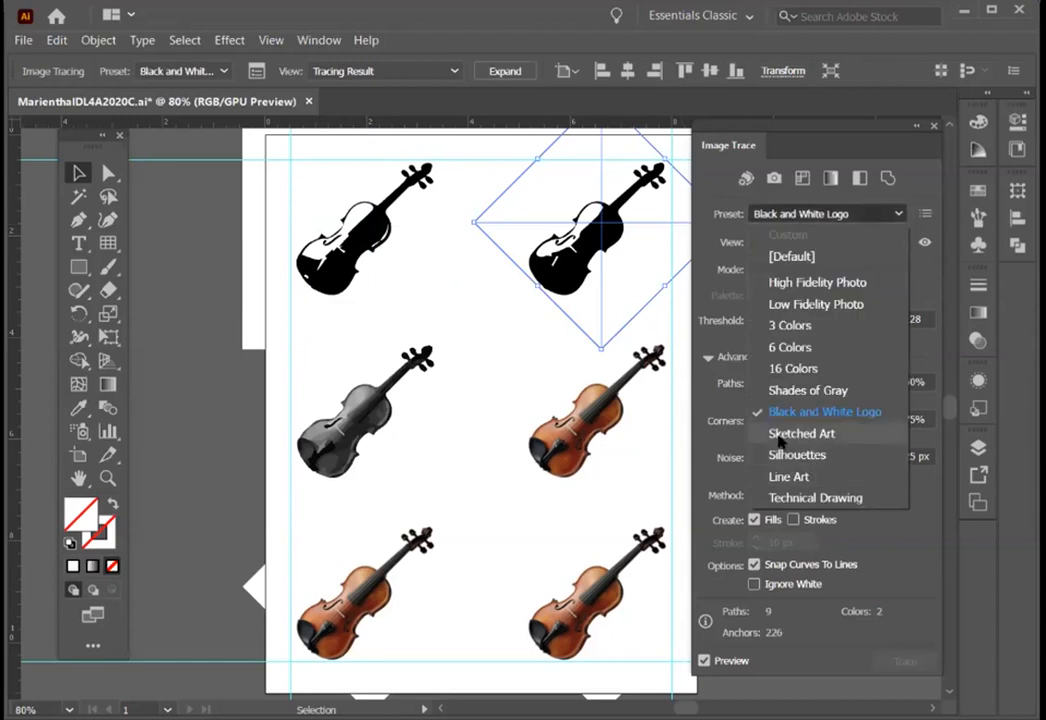
pyautogui.click(797, 319)
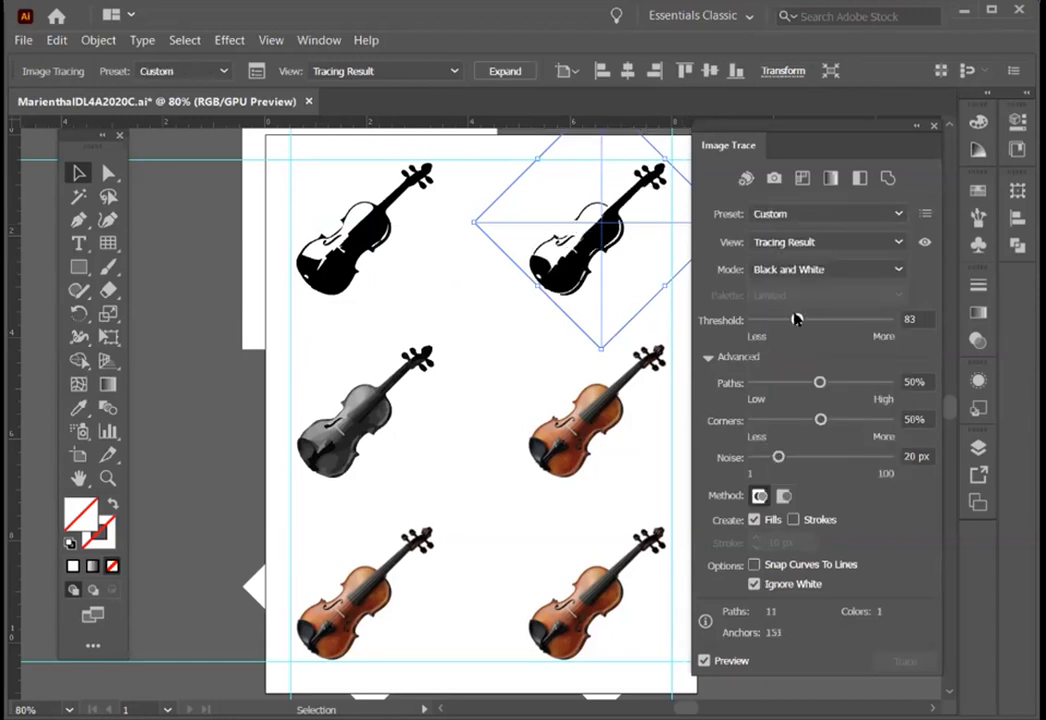
# Step: Trace the color violin in the middle row in Grayscale mode with Grays set to 4 and Preview on
pyautogui.click(560, 441)
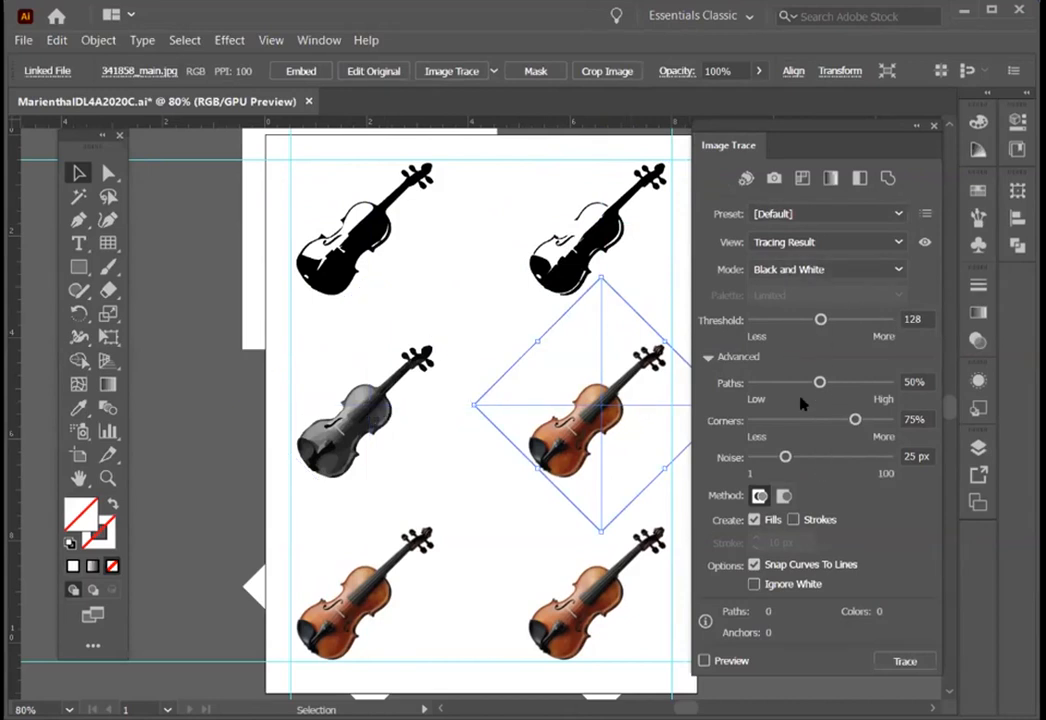
pyautogui.click(800, 269)
pyautogui.click(785, 311)
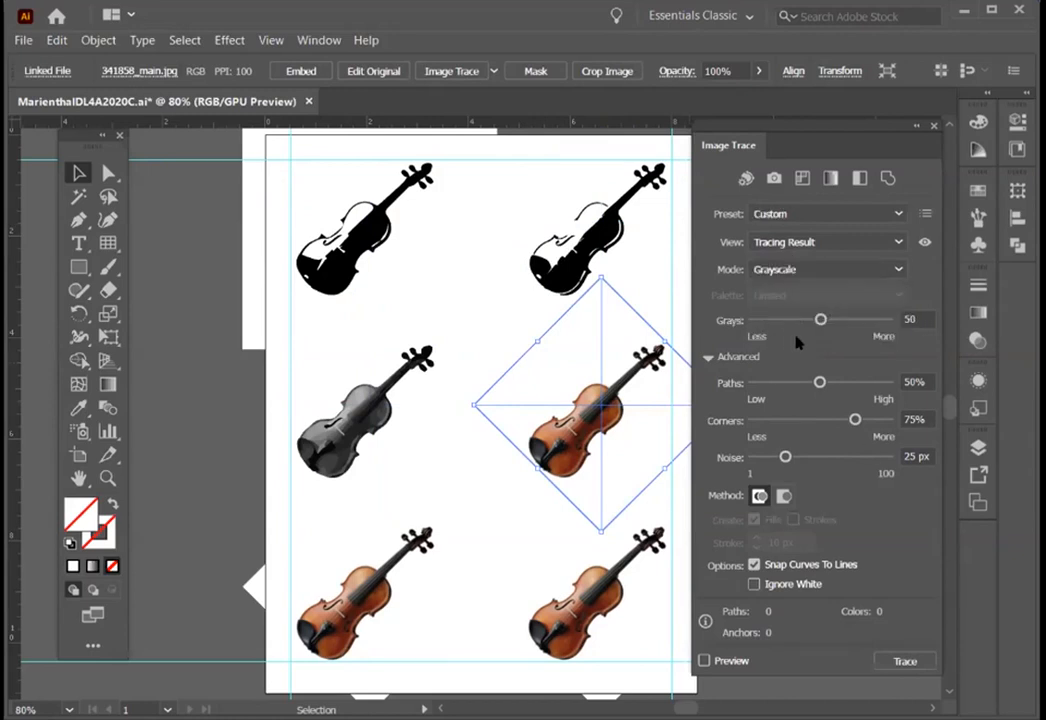
pyautogui.click(777, 321)
pyautogui.moveTo(777, 321); pyautogui.dragTo(757, 318)
pyautogui.click(706, 661)
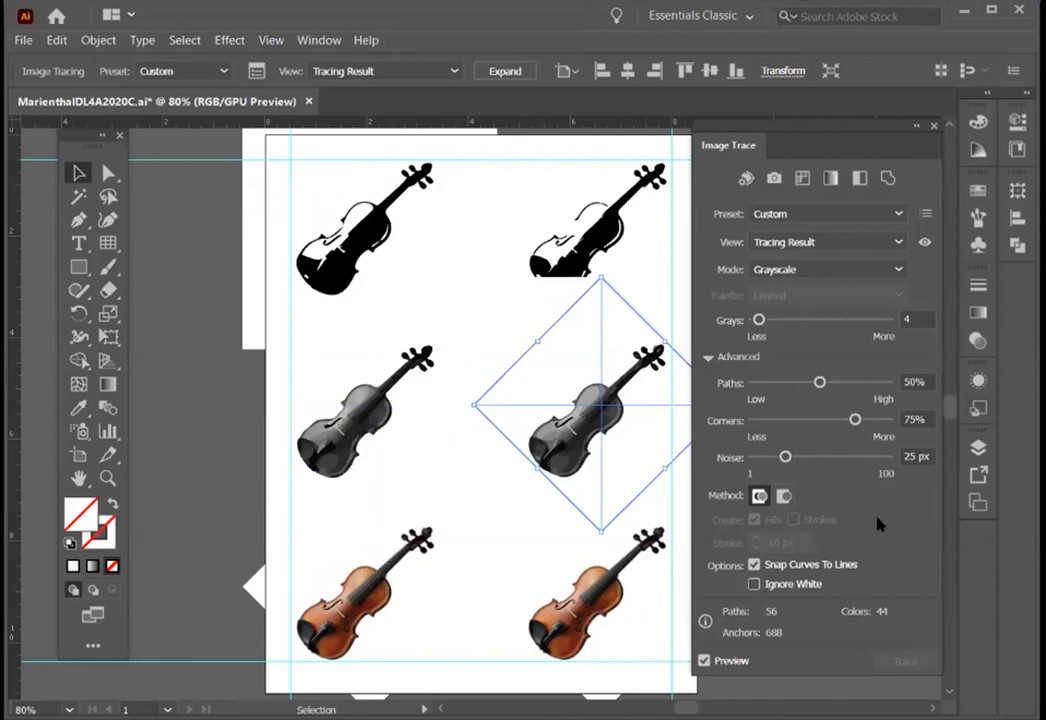
# Step: Trace the lower-left violin with the 3 Colors preset and view the result at 200%
pyautogui.click(352, 592)
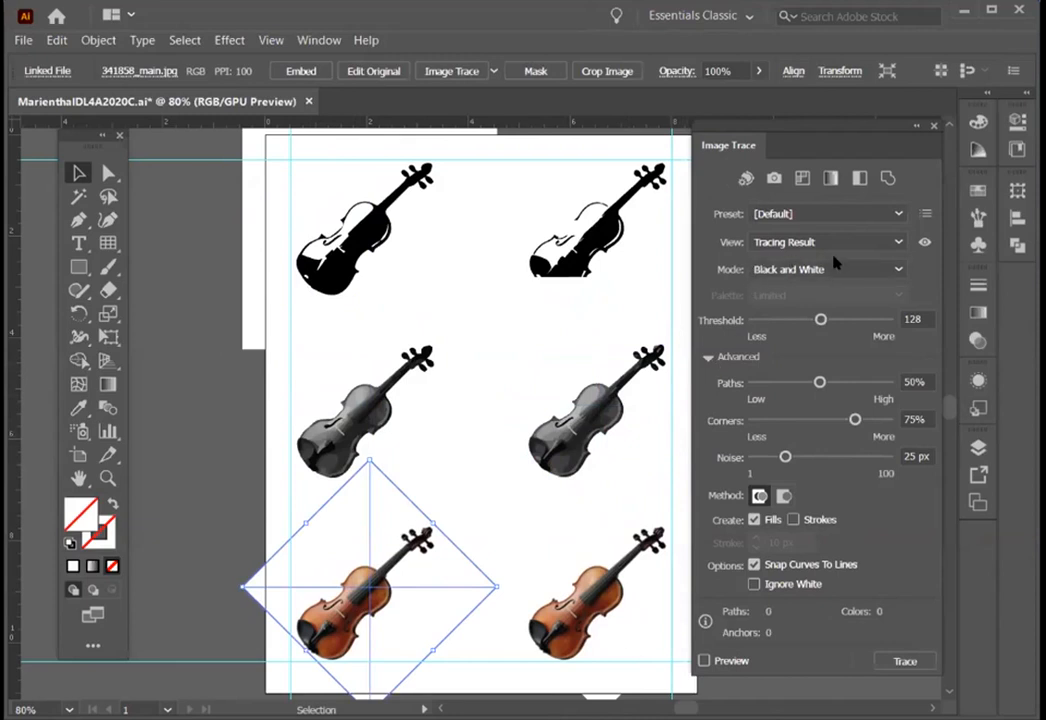
pyautogui.click(793, 244)
pyautogui.click(822, 214)
pyautogui.click(822, 214)
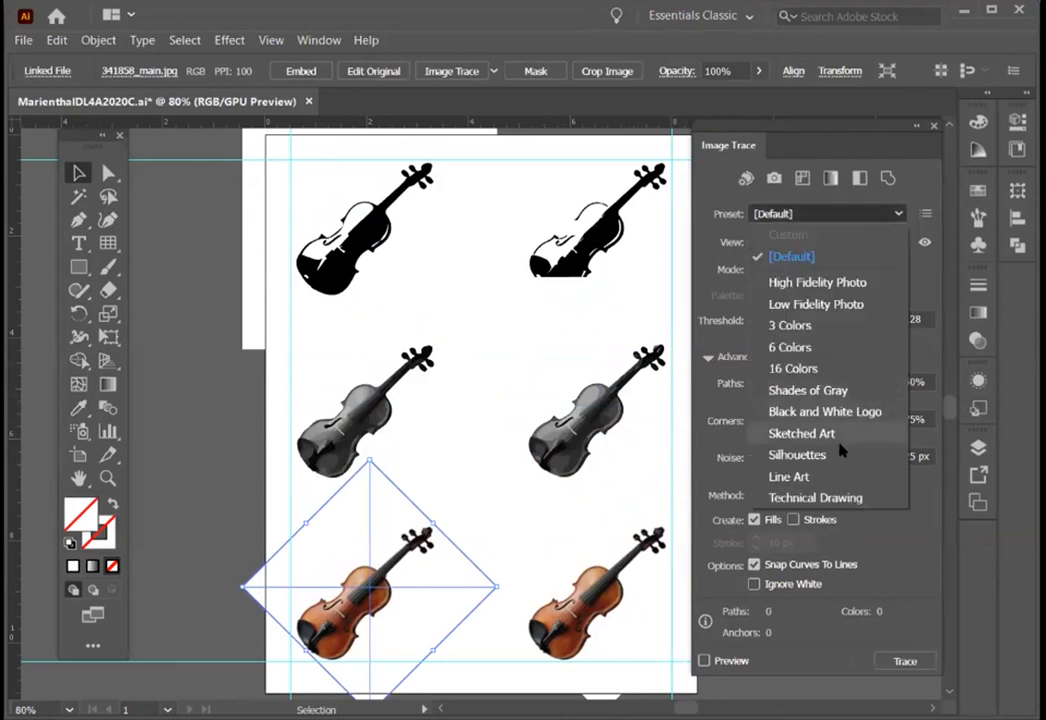
pyautogui.click(781, 327)
pyautogui.hotkey('ctrl', '=')
pyautogui.hotkey('ctrl', '=')
pyautogui.hotkey('ctrl', '=')
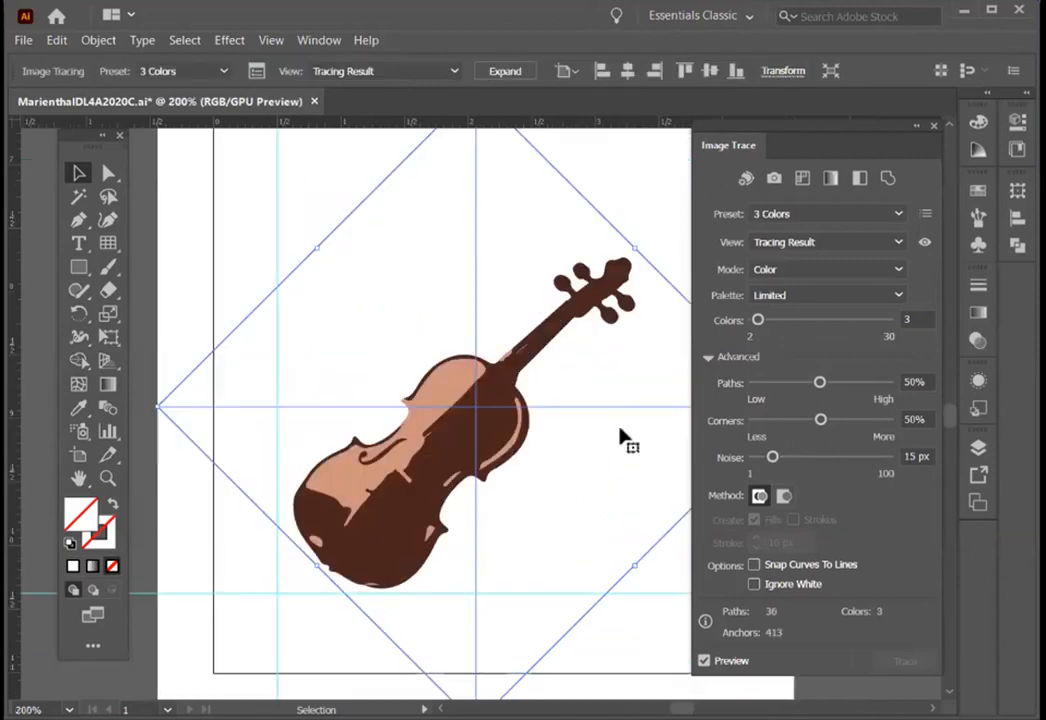
# Step: Try the 6 Colors preset on the lower-left violin's trace and replace it with 16 Colors
pyautogui.click(785, 219)
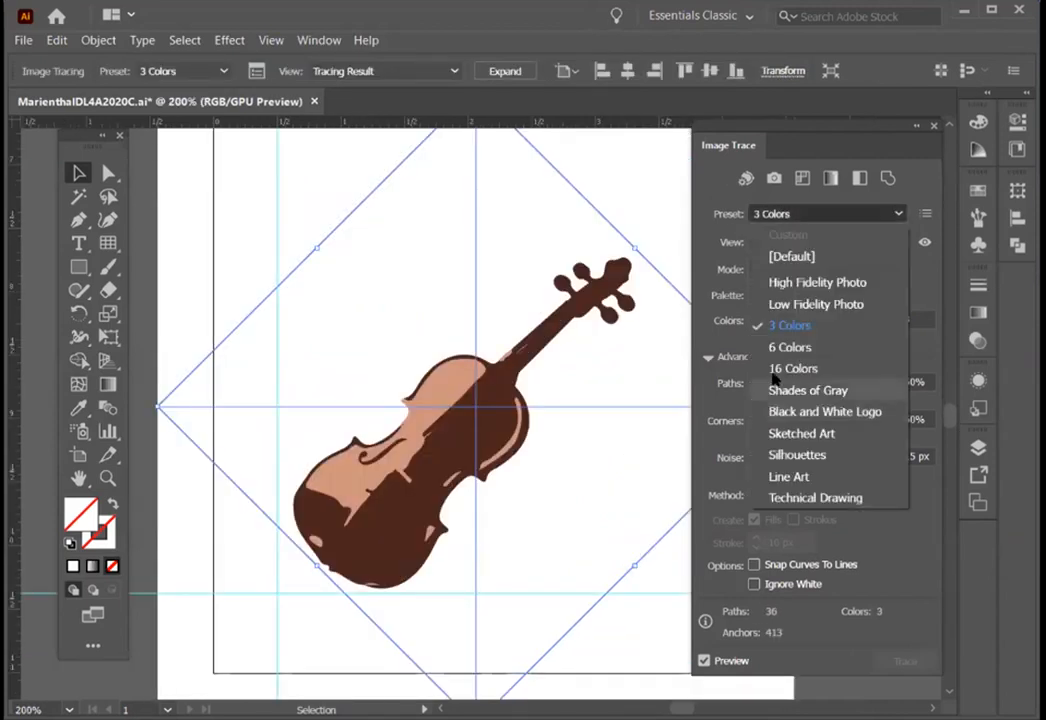
pyautogui.click(780, 352)
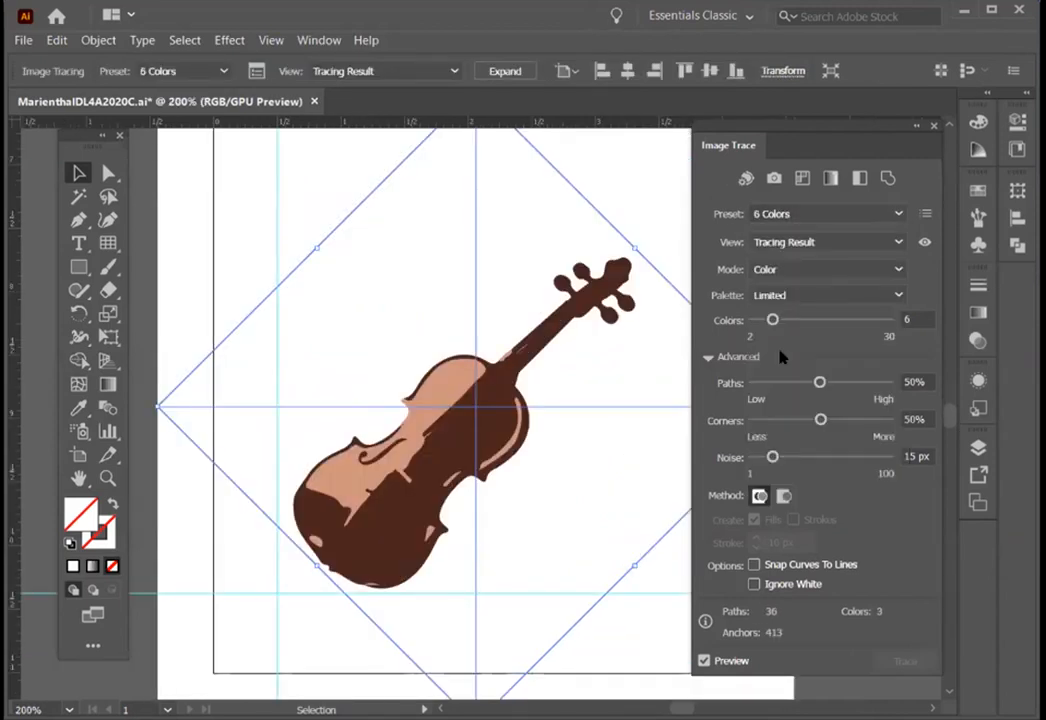
pyautogui.click(794, 213)
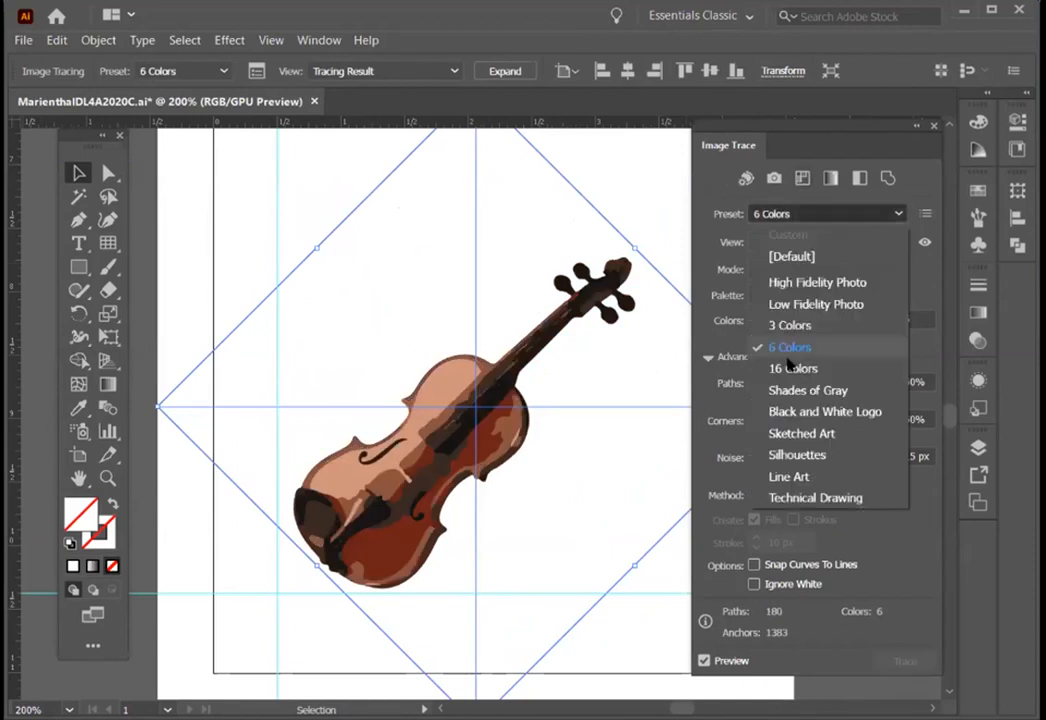
pyautogui.click(794, 366)
pyautogui.click(790, 213)
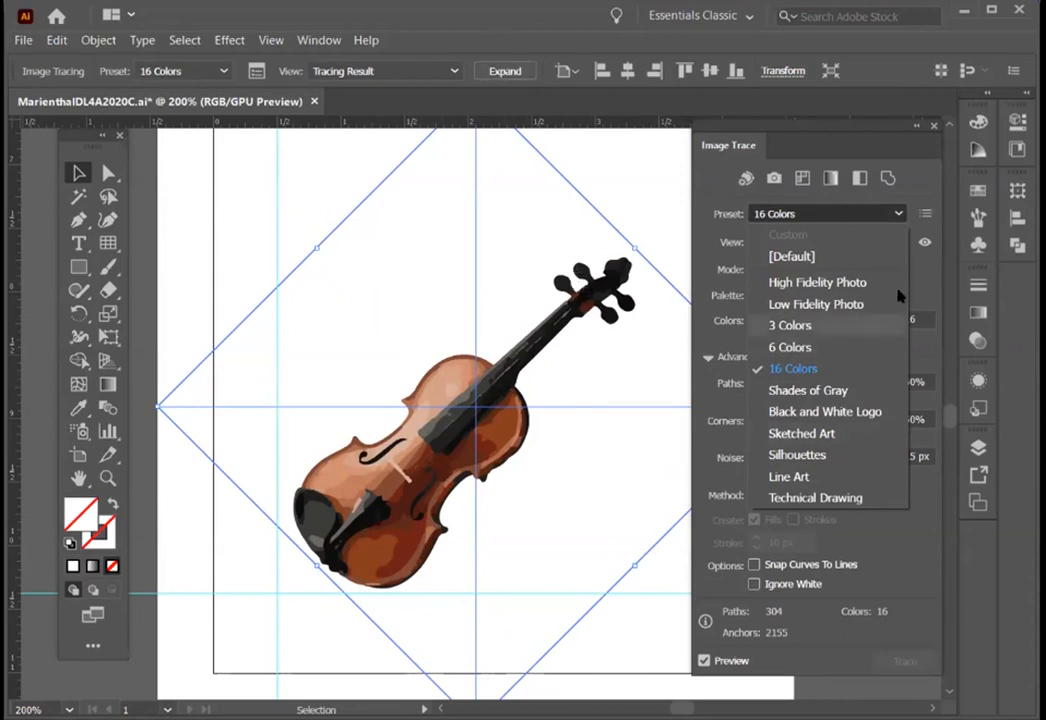
pyautogui.click(733, 199)
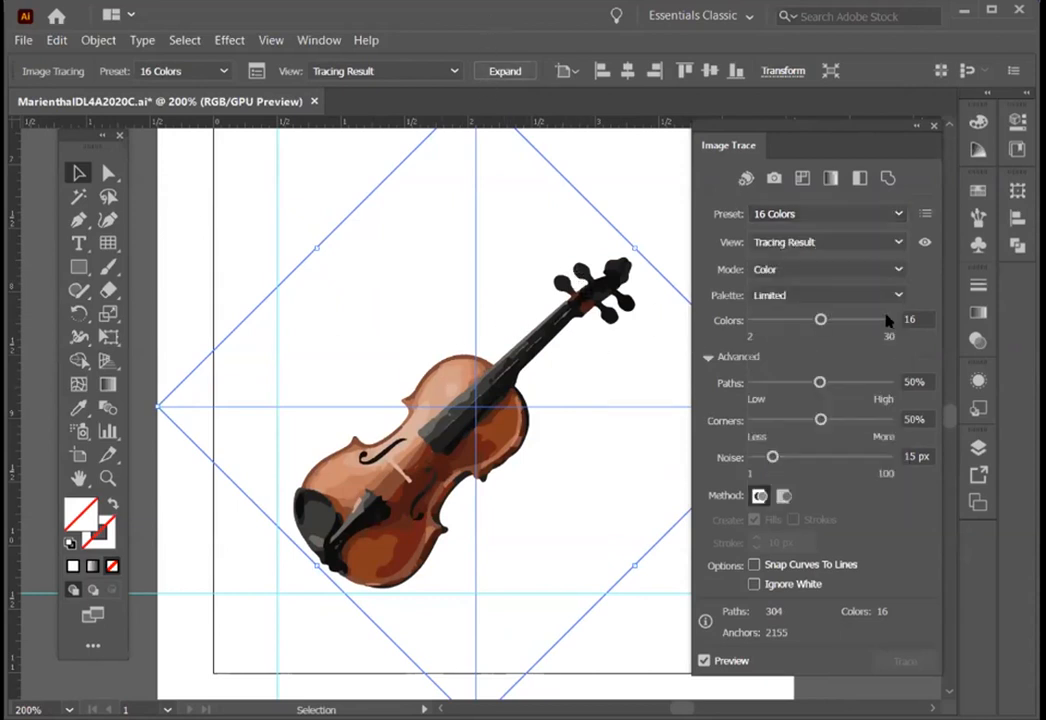
pyautogui.click(800, 214)
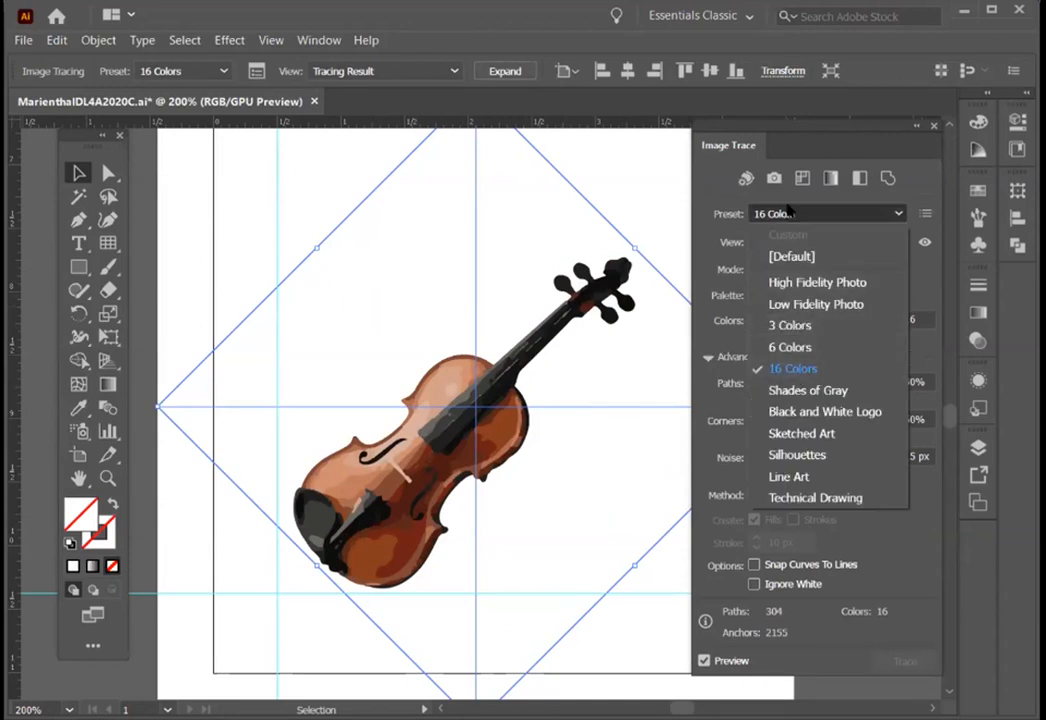
pyautogui.click(716, 164)
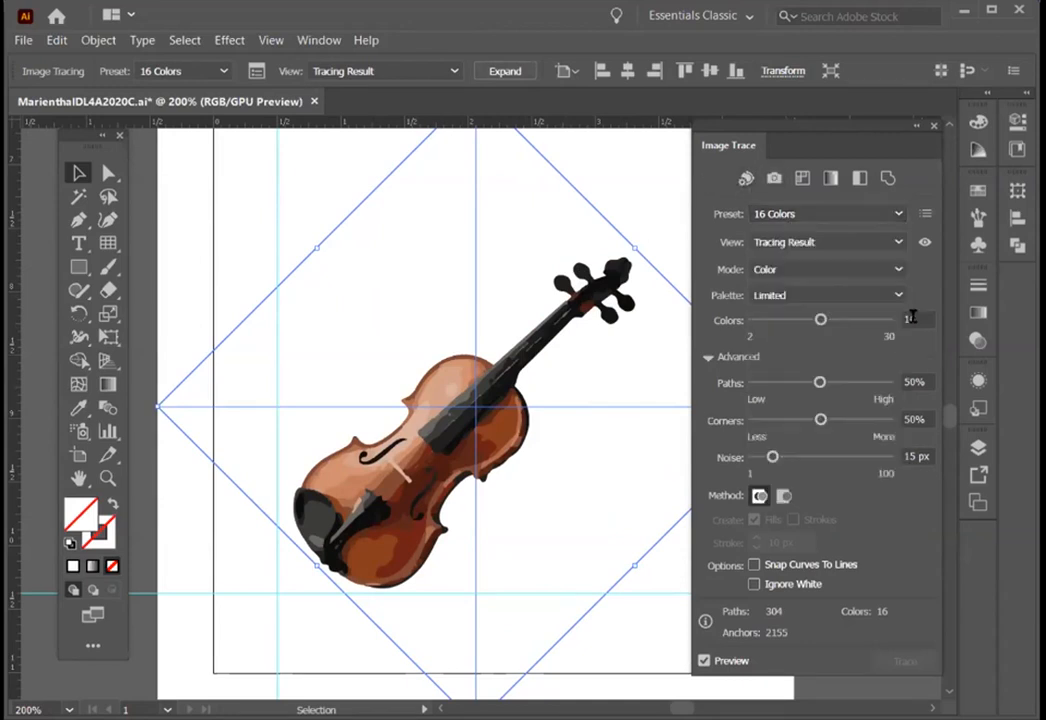
# Step: Reduce the lower-left violin's trace to 9 colors and set its Paths value to 67%
pyautogui.moveTo(820, 320); pyautogui.dragTo(788, 320)
pyautogui.press('Tab')
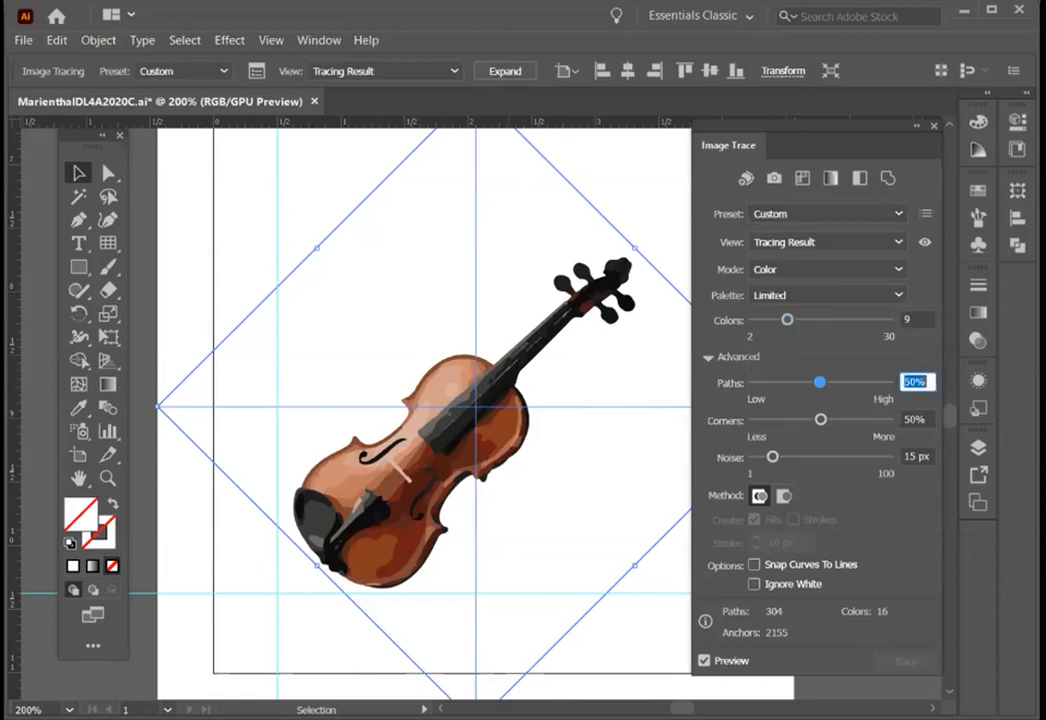
pyautogui.click(786, 384)
pyautogui.click(822, 383)
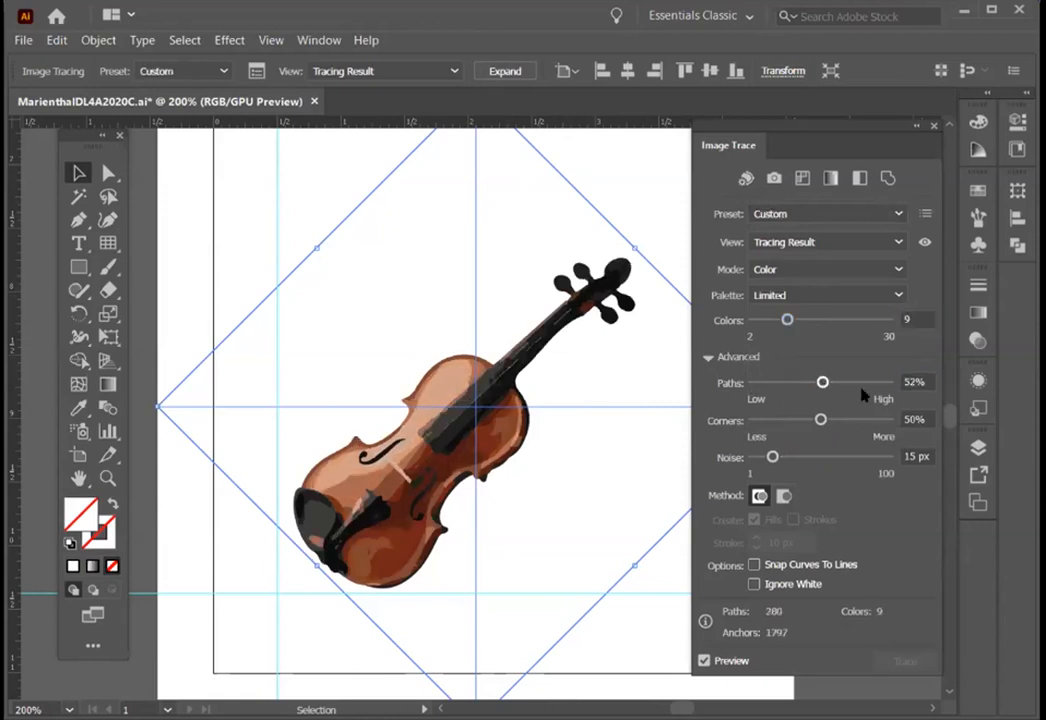
pyautogui.click(851, 383)
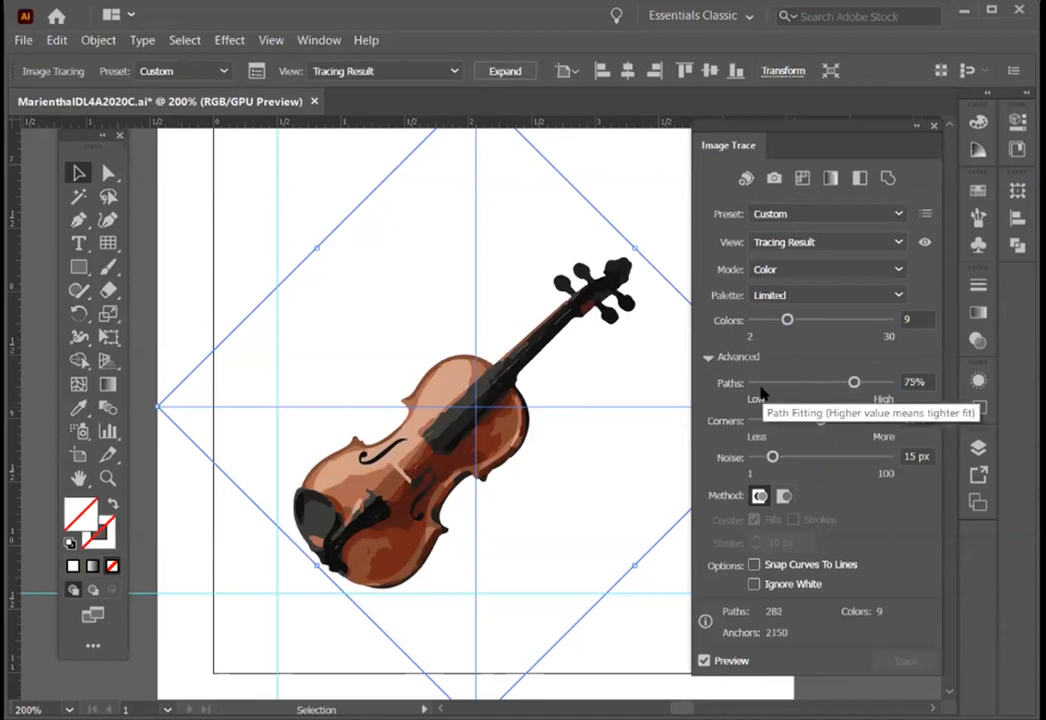
pyautogui.click(787, 383)
pyautogui.click(843, 383)
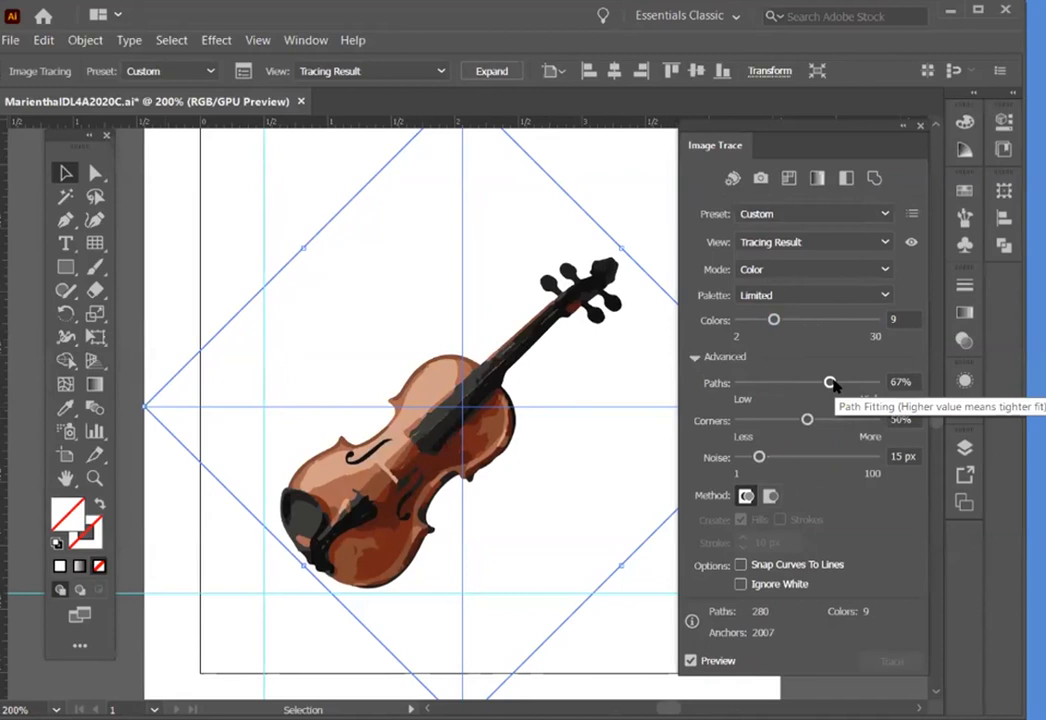
# Step: Set the lower-left violin trace's Corners to 20% and Noise to 36 px
pyautogui.click(767, 420)
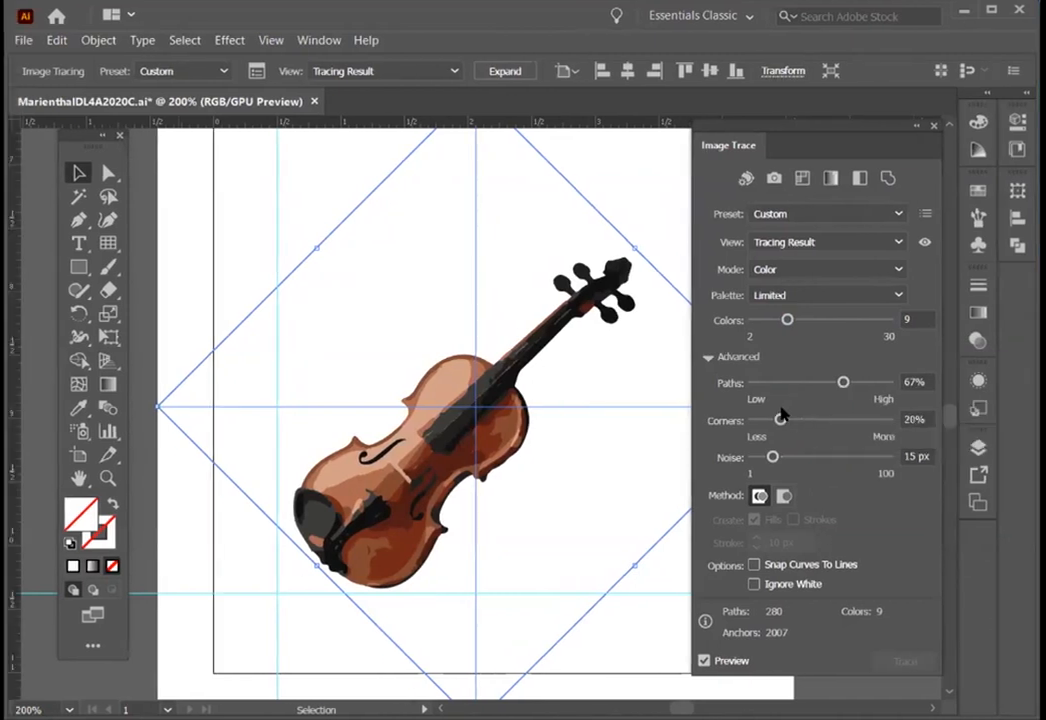
pyautogui.moveTo(776, 456); pyautogui.dragTo(824, 456)
pyautogui.click(888, 457)
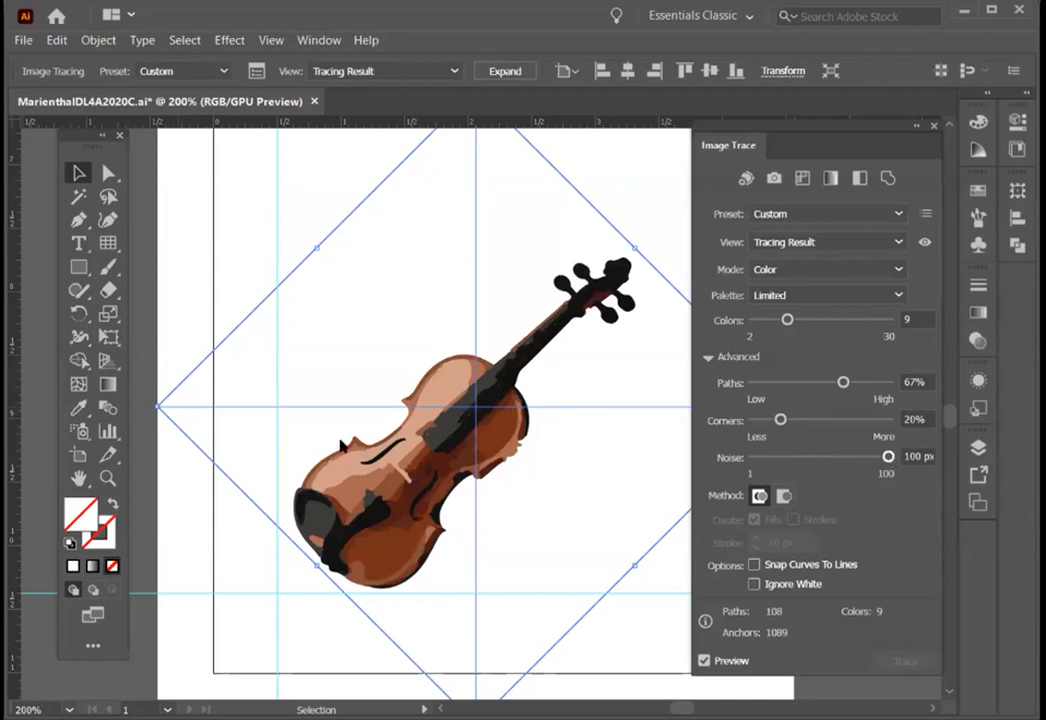
pyautogui.moveTo(888, 457)
pyautogui.mouseDown()
pyautogui.moveTo(776, 457)
pyautogui.moveTo(801, 457)
pyautogui.mouseUp()
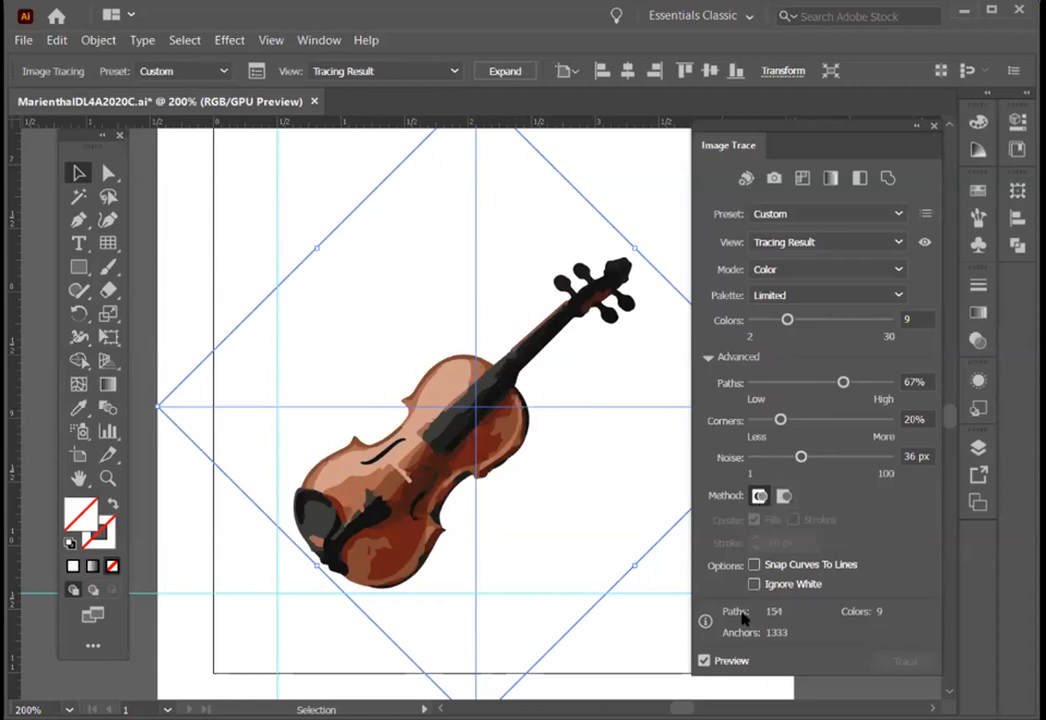
# Step: Try the overlapping method on the trace, return it to abutting, and turn on Ignore White
pyautogui.click(784, 497)
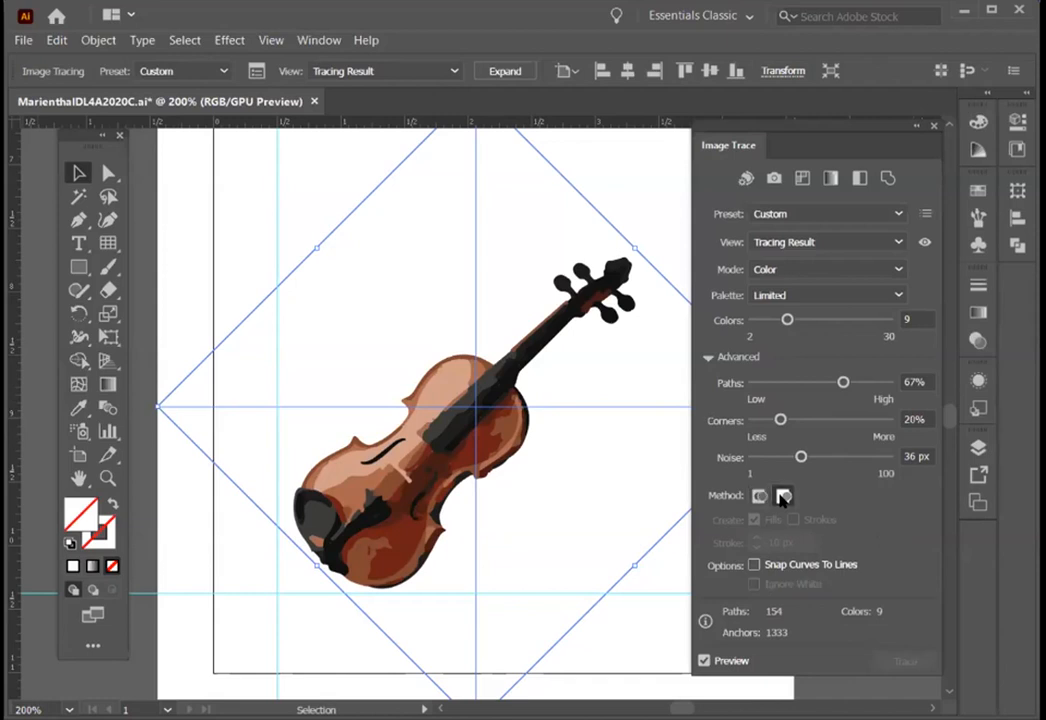
pyautogui.click(760, 497)
pyautogui.click(756, 499)
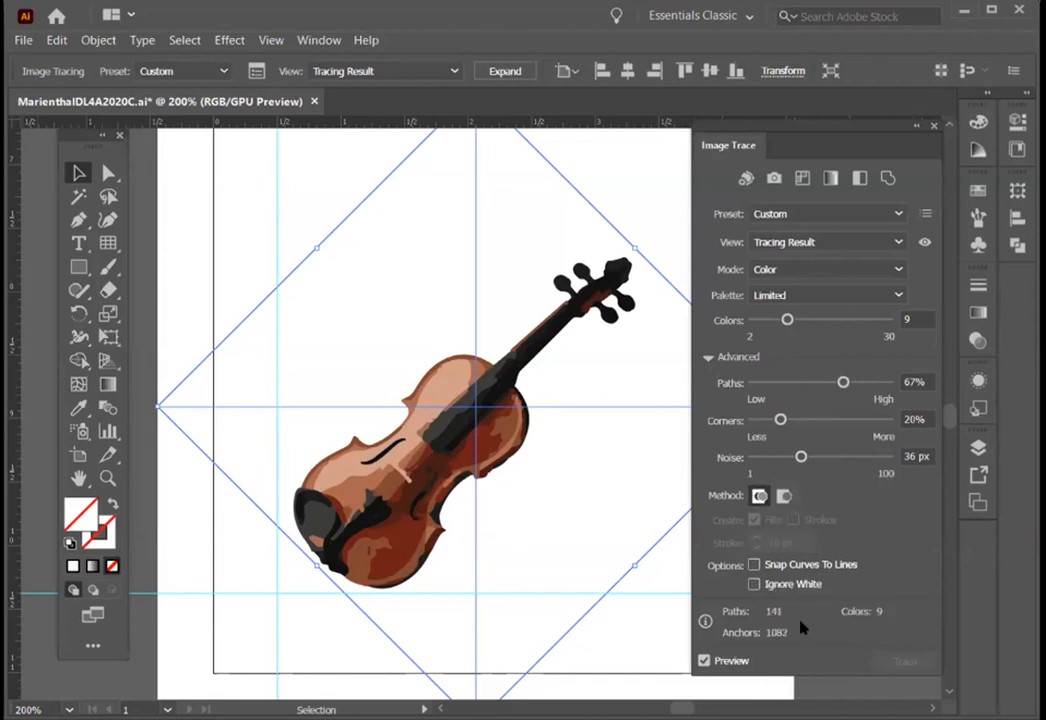
pyautogui.click(754, 584)
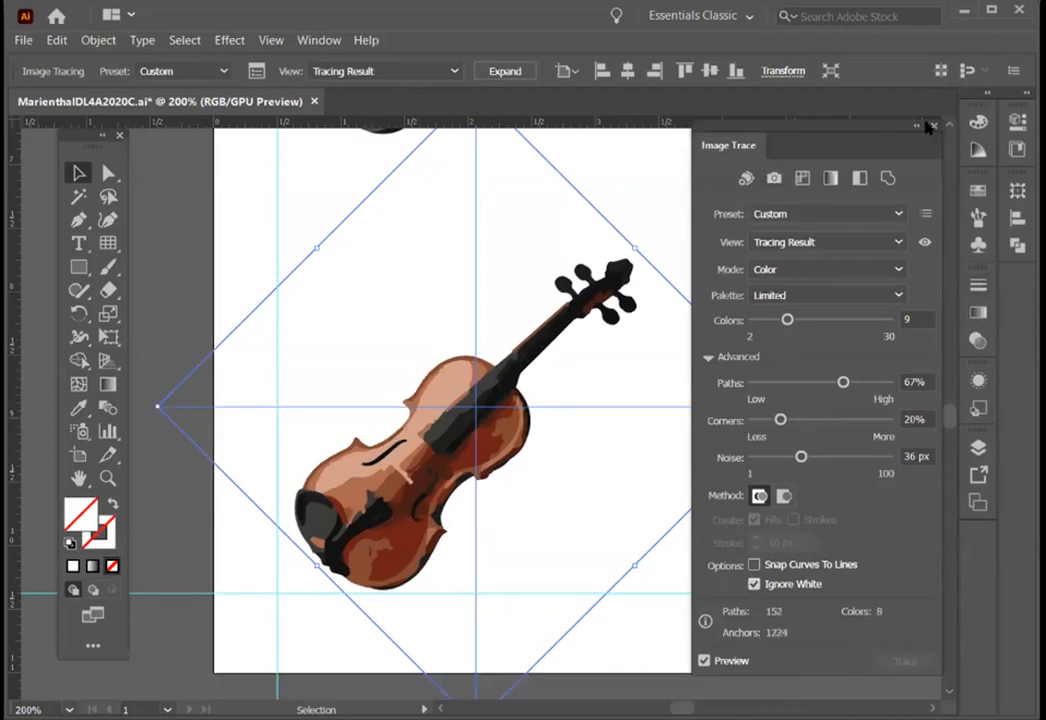
# Step: Expand the upper-left violin's black-and-white tracing into editable paths
pyautogui.click(590, 225)
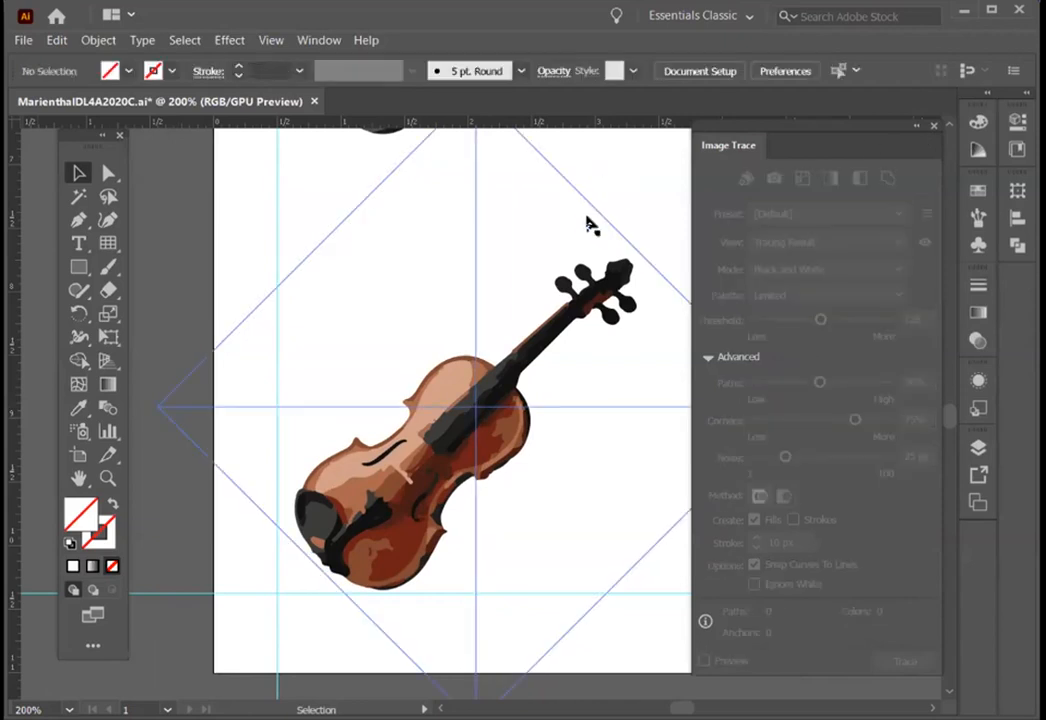
pyautogui.hotkey('ctrl', '0')
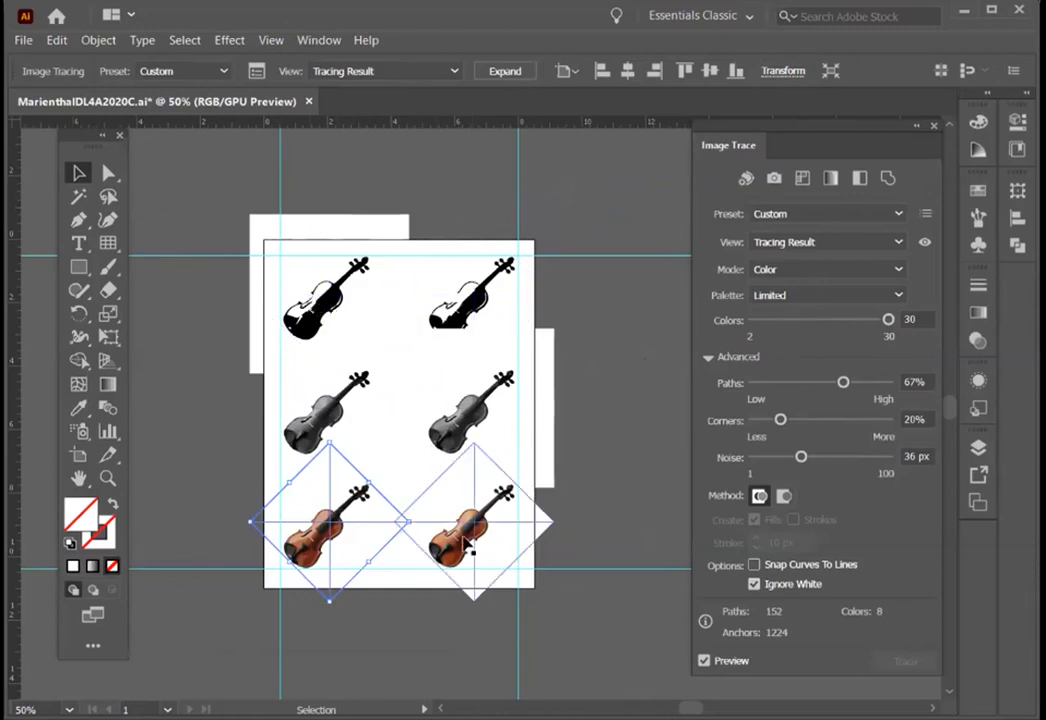
pyautogui.click(250, 481)
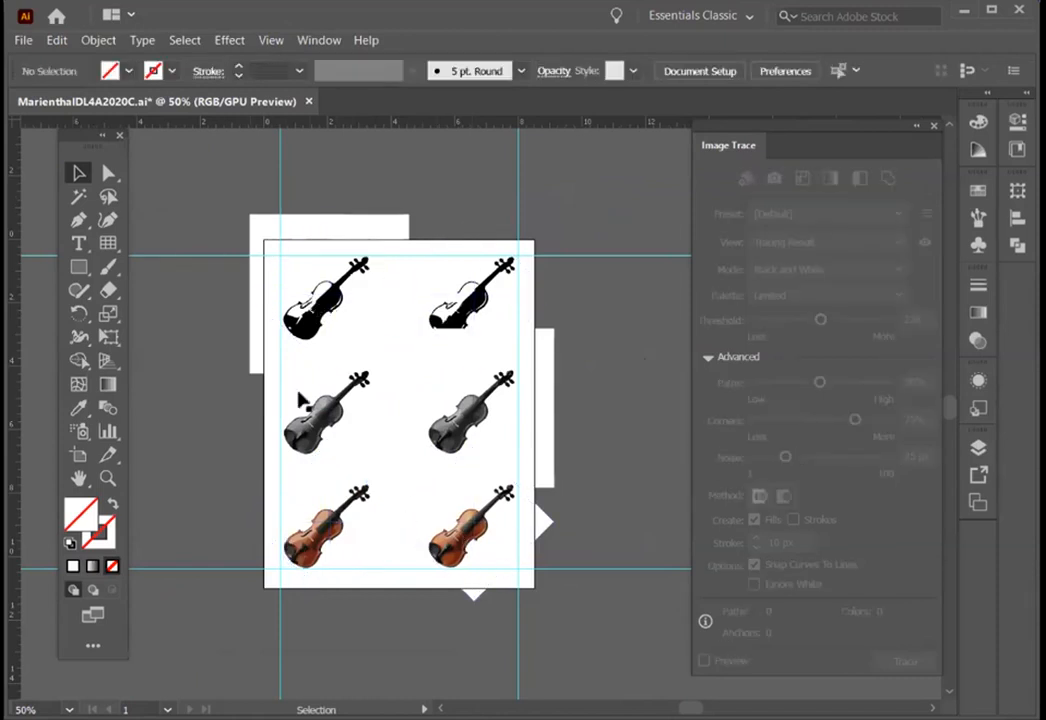
pyautogui.click(325, 335)
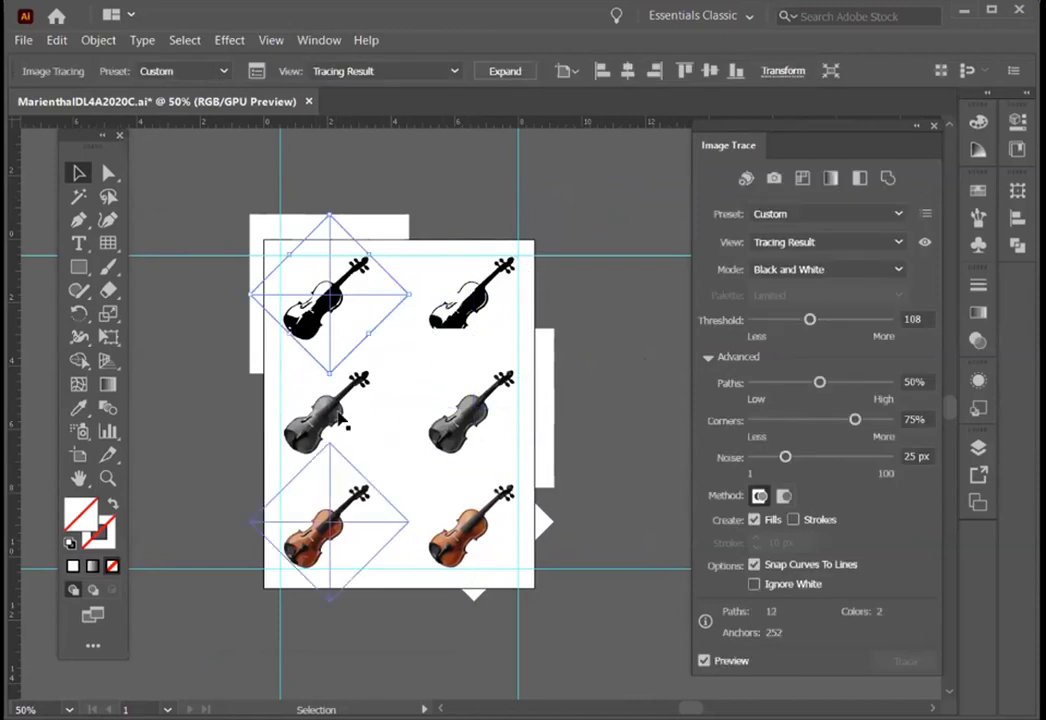
pyautogui.click(229, 346)
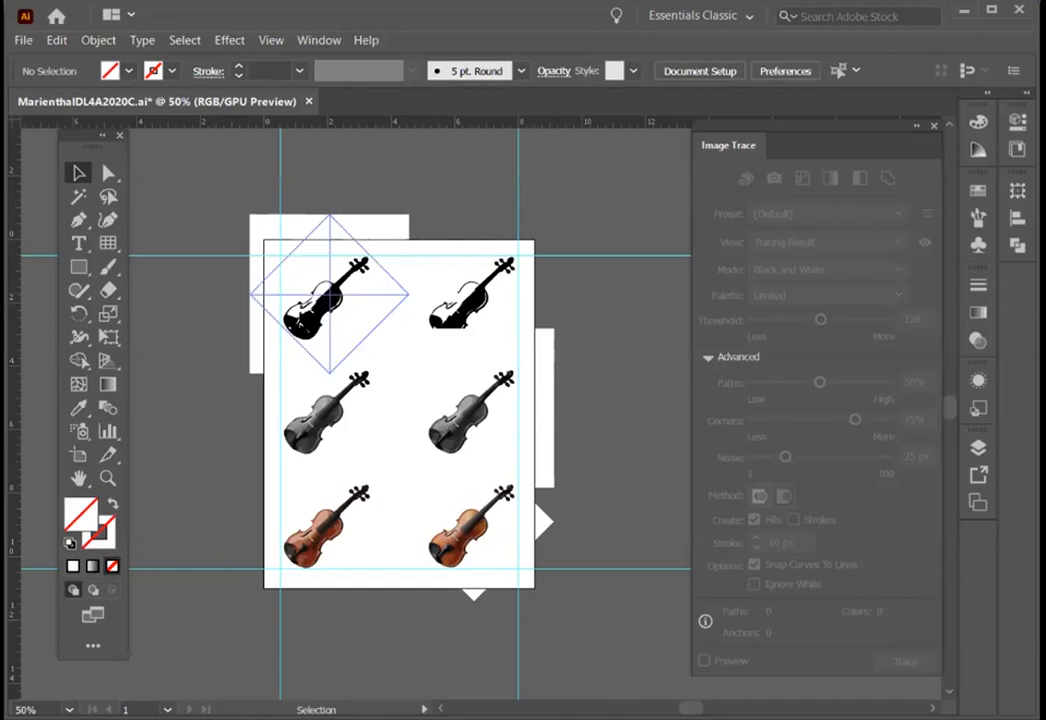
pyautogui.click(266, 272)
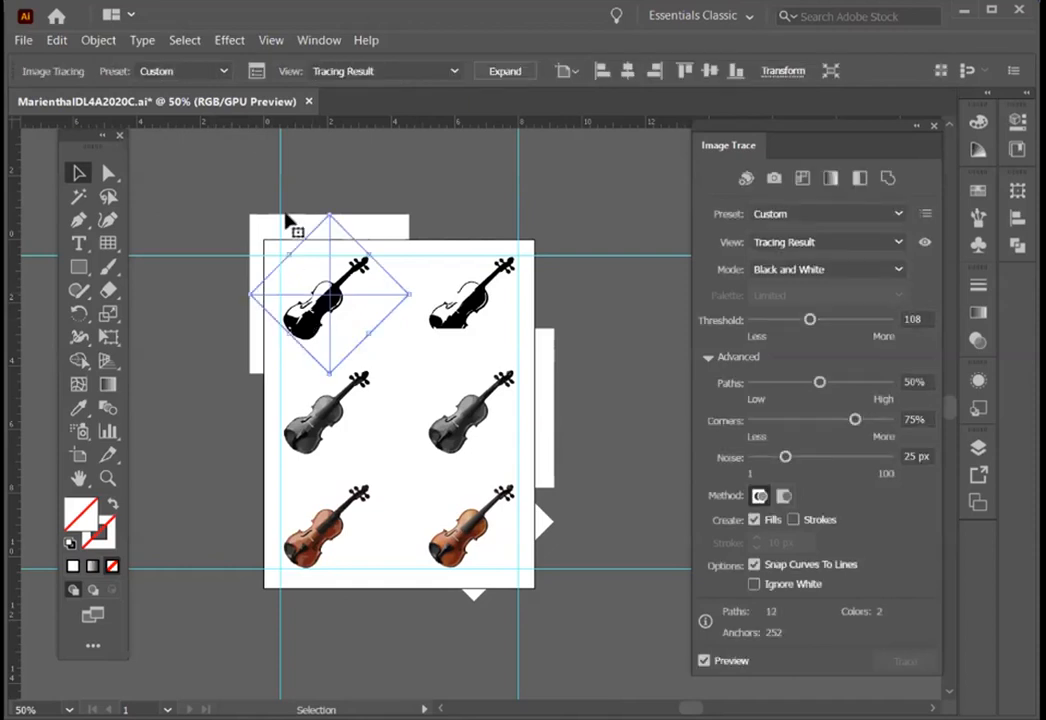
pyautogui.click(504, 72)
# Step: Isolate the expanded upper-left violin group and delete its white background shape
pyautogui.press('z')
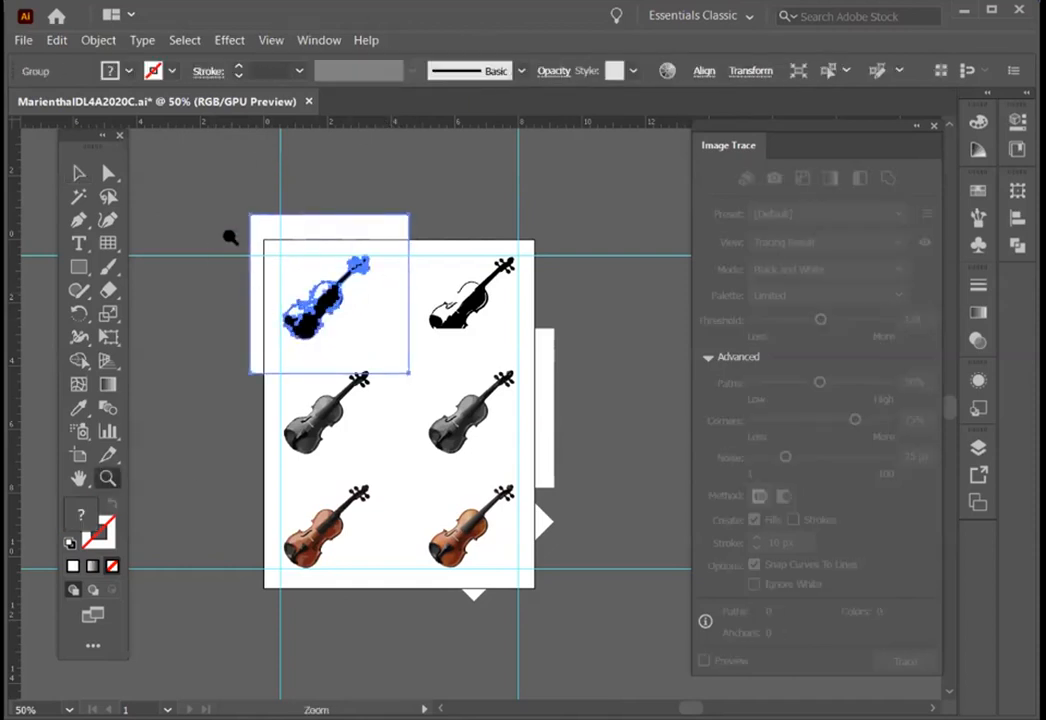
pyautogui.moveTo(219, 231); pyautogui.dragTo(501, 387)
pyautogui.click(77, 173)
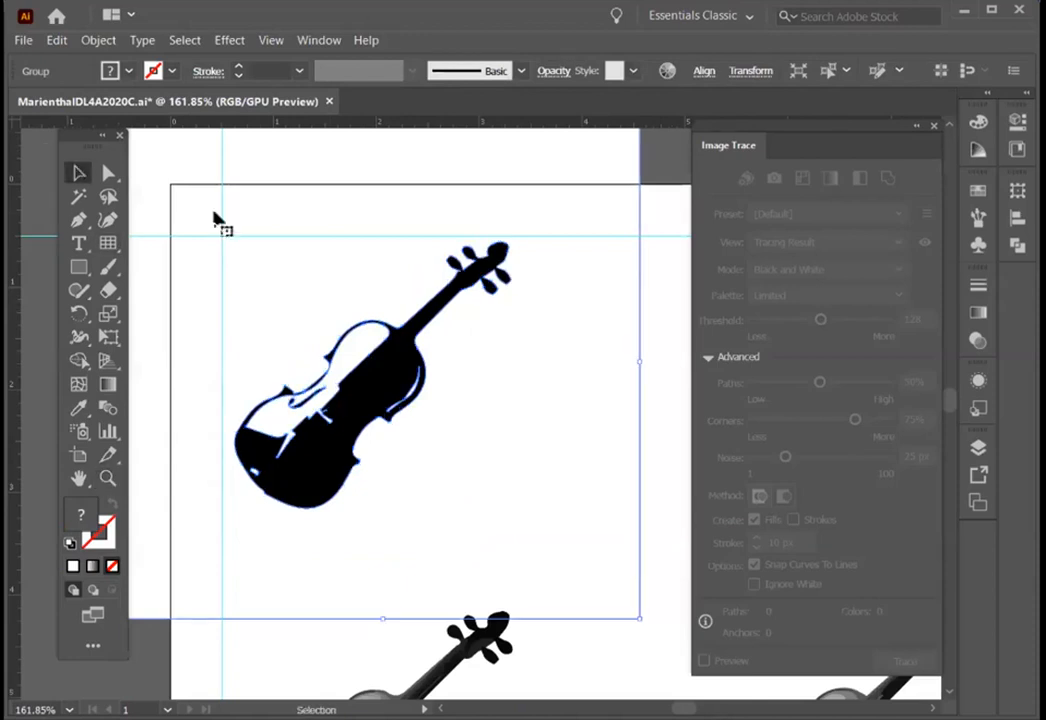
pyautogui.hotkey('ctrl', '-')
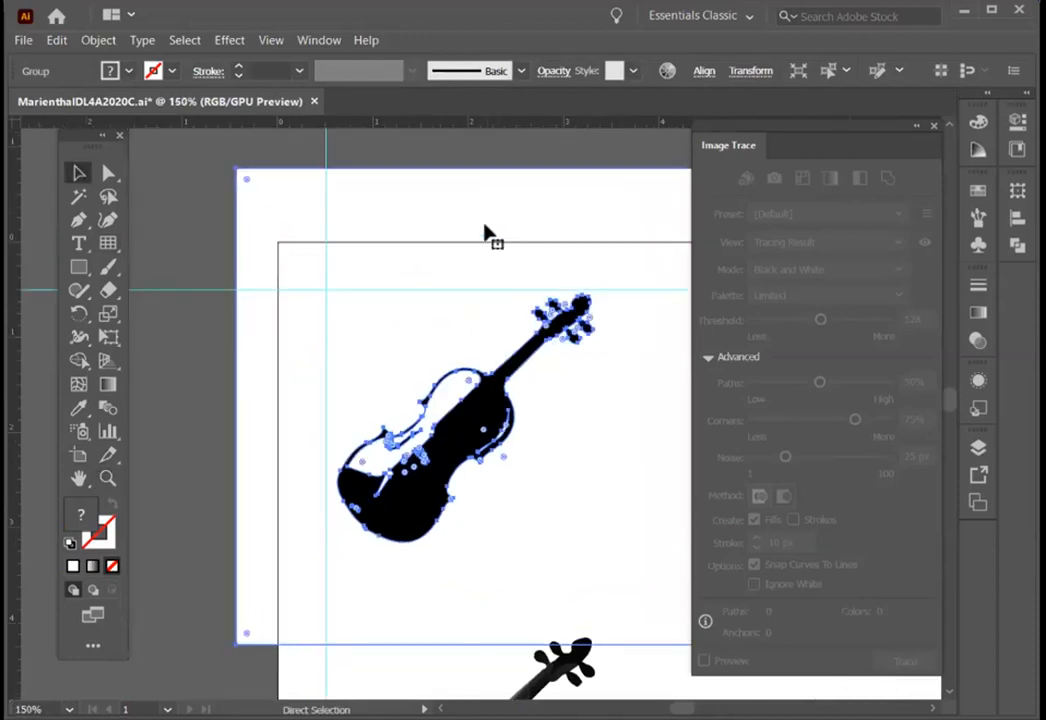
pyautogui.doubleClick(352, 233)
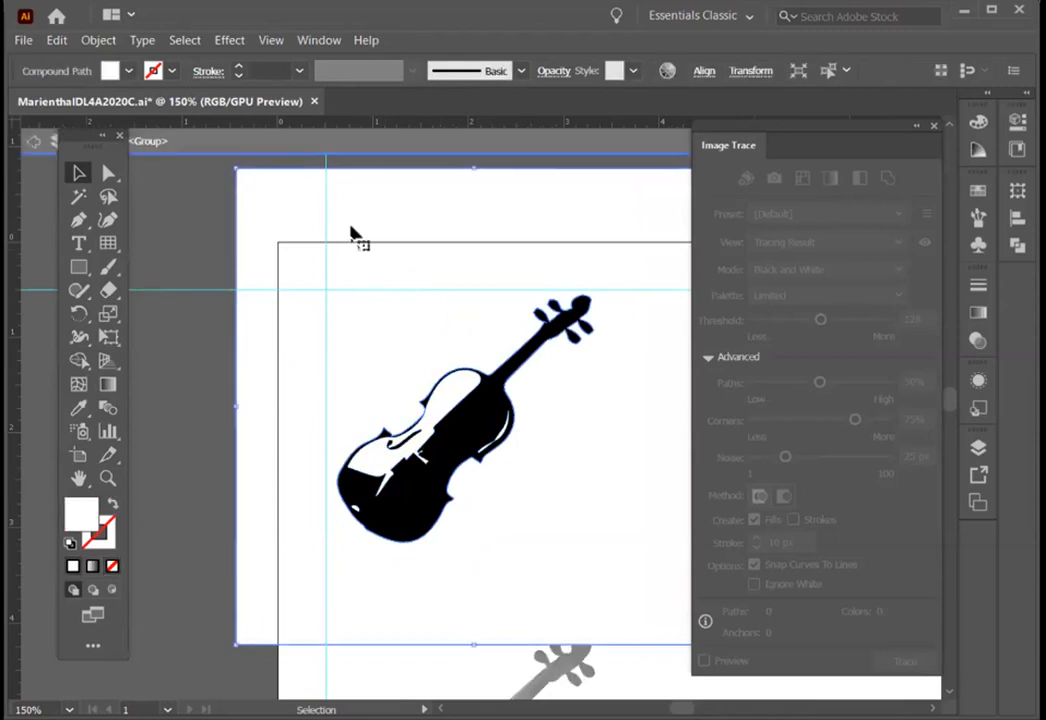
pyautogui.click(205, 210)
pyautogui.click(280, 213)
pyautogui.press('Delete')
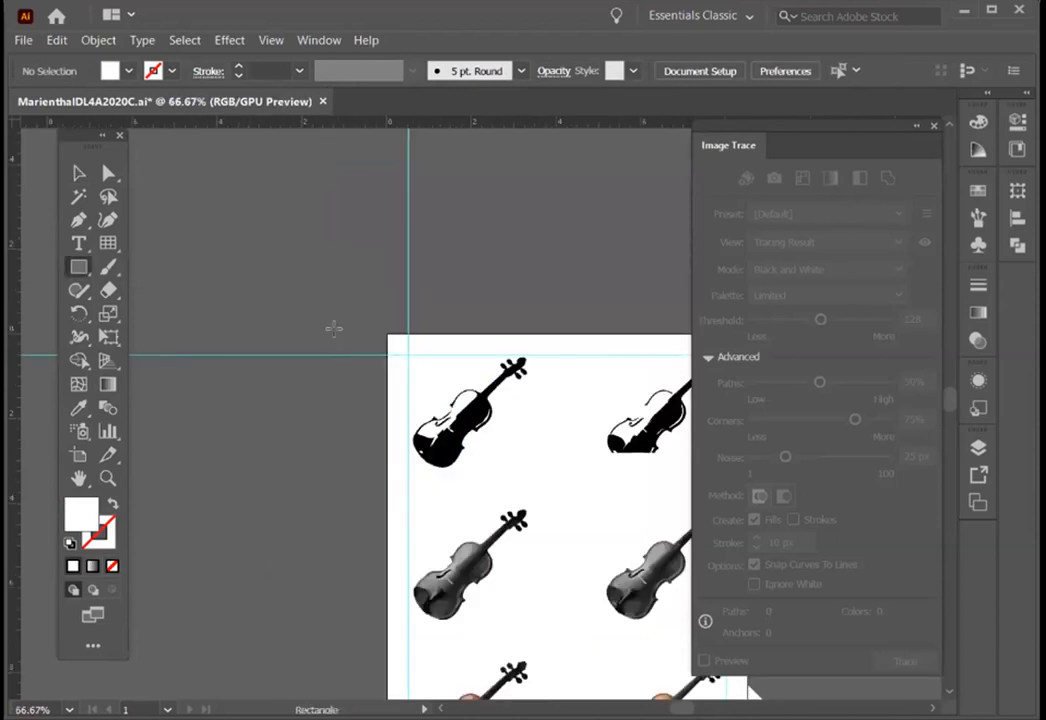
# Step: Place a red-filled rectangle behind the upper-left violin, extending past the page's left edge
pyautogui.moveTo(334, 327); pyautogui.dragTo(577, 495)
pyautogui.click(1016, 121)
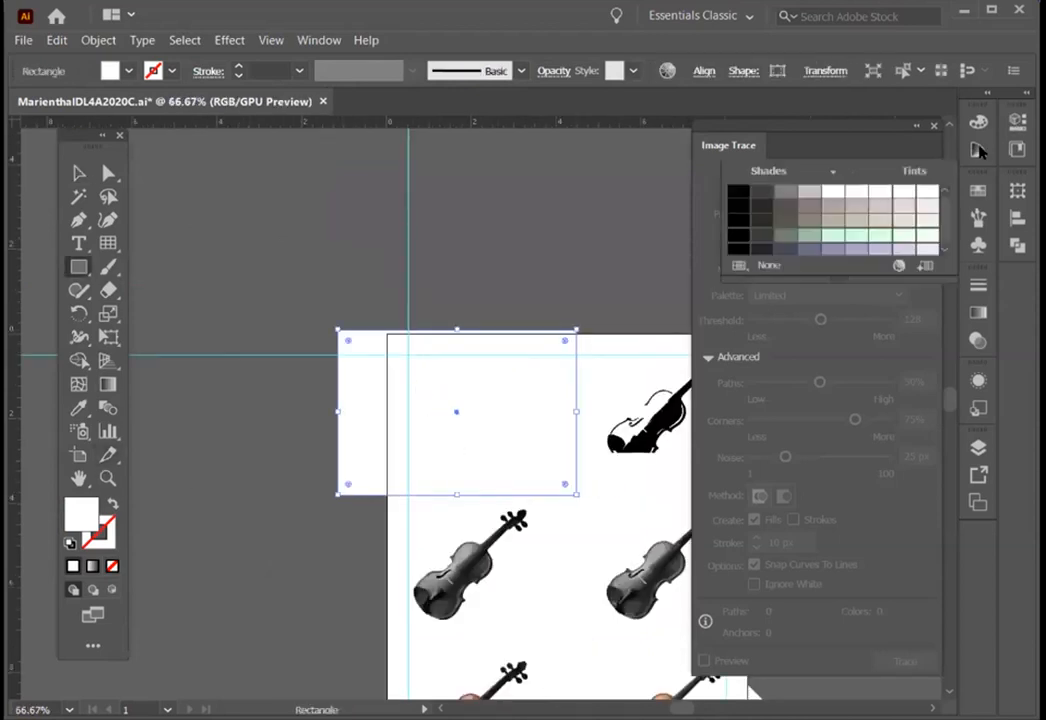
pyautogui.click(788, 242)
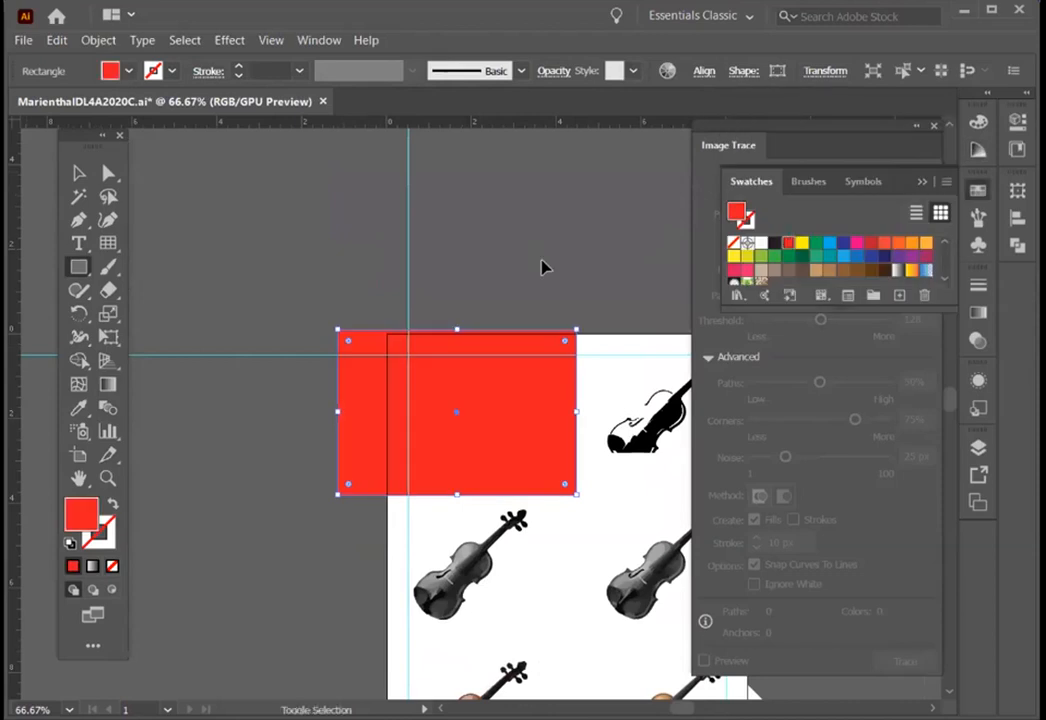
pyautogui.hotkey('ctrl', '[')
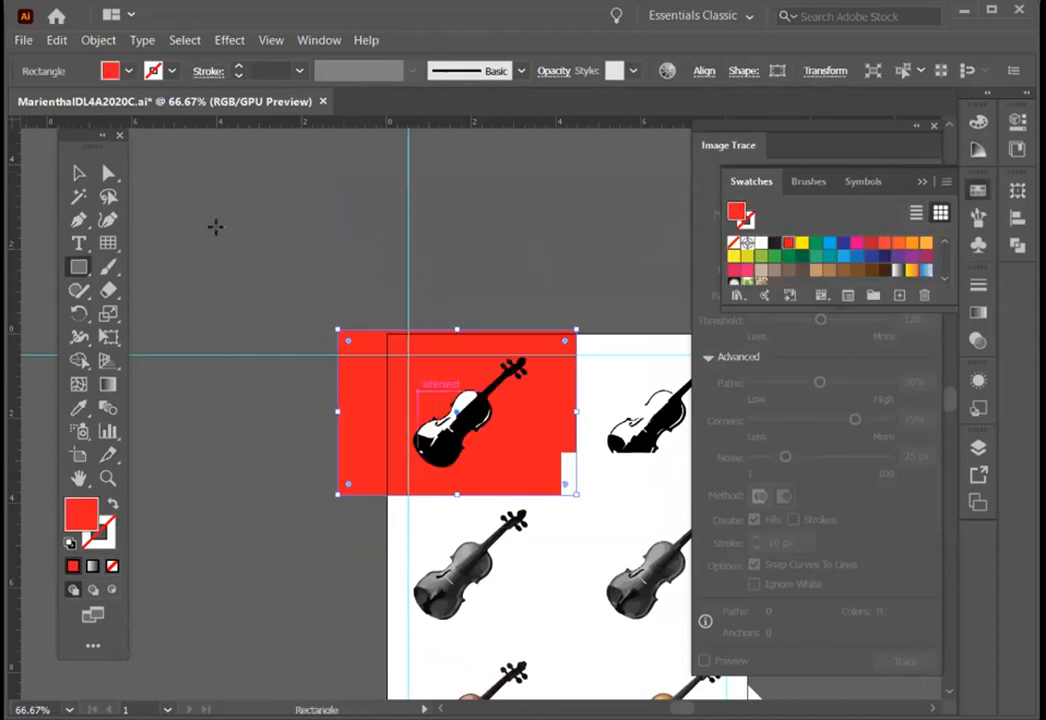
# Step: Try moving the upper-left violin slightly to the right over the red rectangle
pyautogui.click(108, 477)
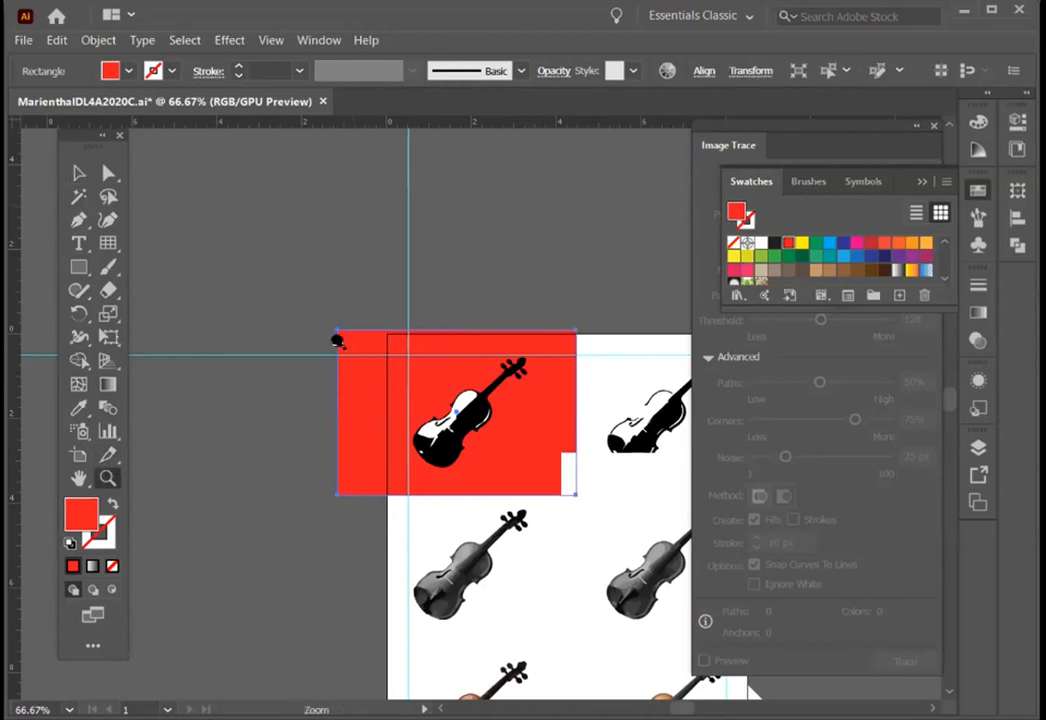
pyautogui.moveTo(560, 485); pyautogui.dragTo(690, 558)
pyautogui.click(80, 174)
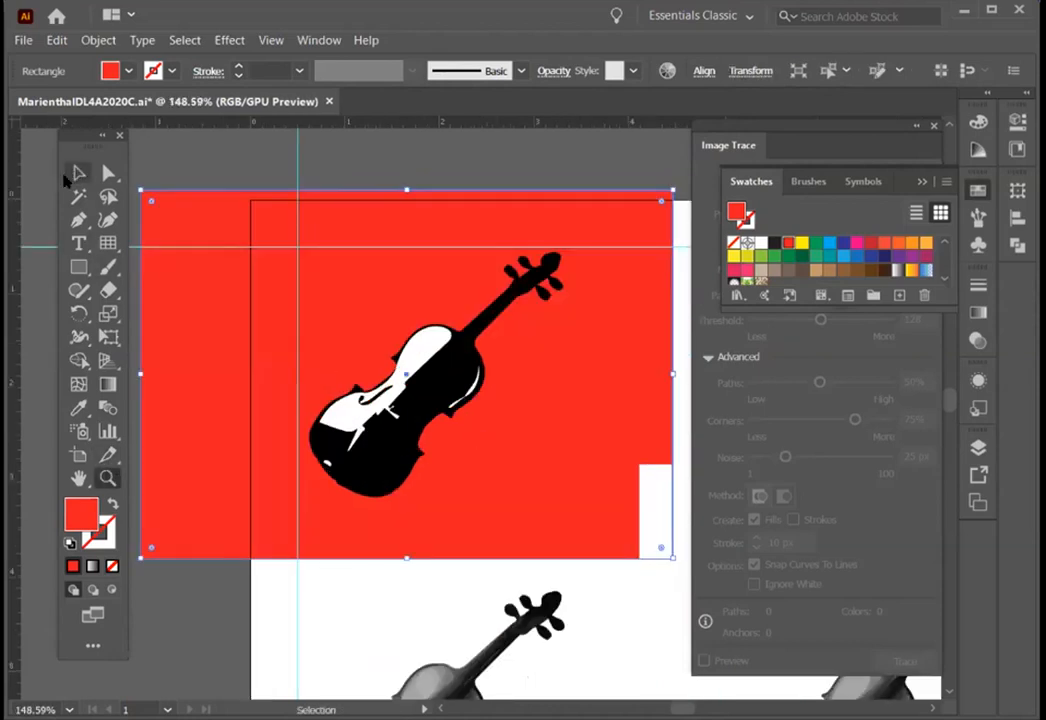
pyautogui.click(325, 138)
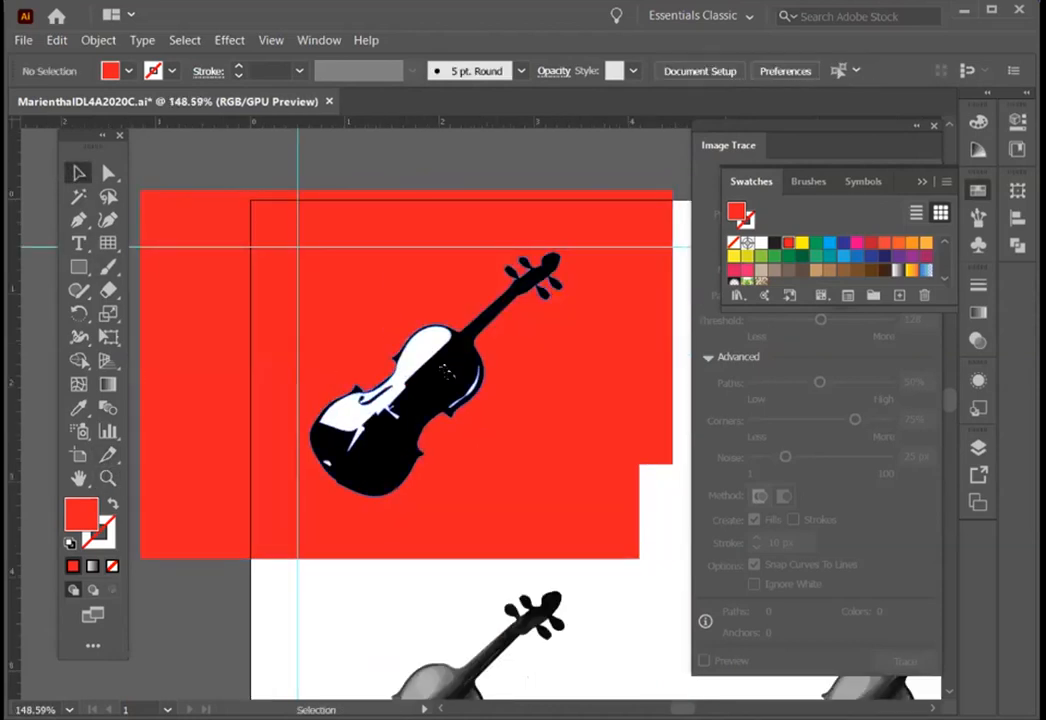
pyautogui.click(447, 390)
pyautogui.moveTo(448, 378)
pyautogui.mouseDown()
pyautogui.moveTo(419, 344)
pyautogui.moveTo(455, 366)
pyautogui.moveTo(446, 374)
pyautogui.mouseUp()
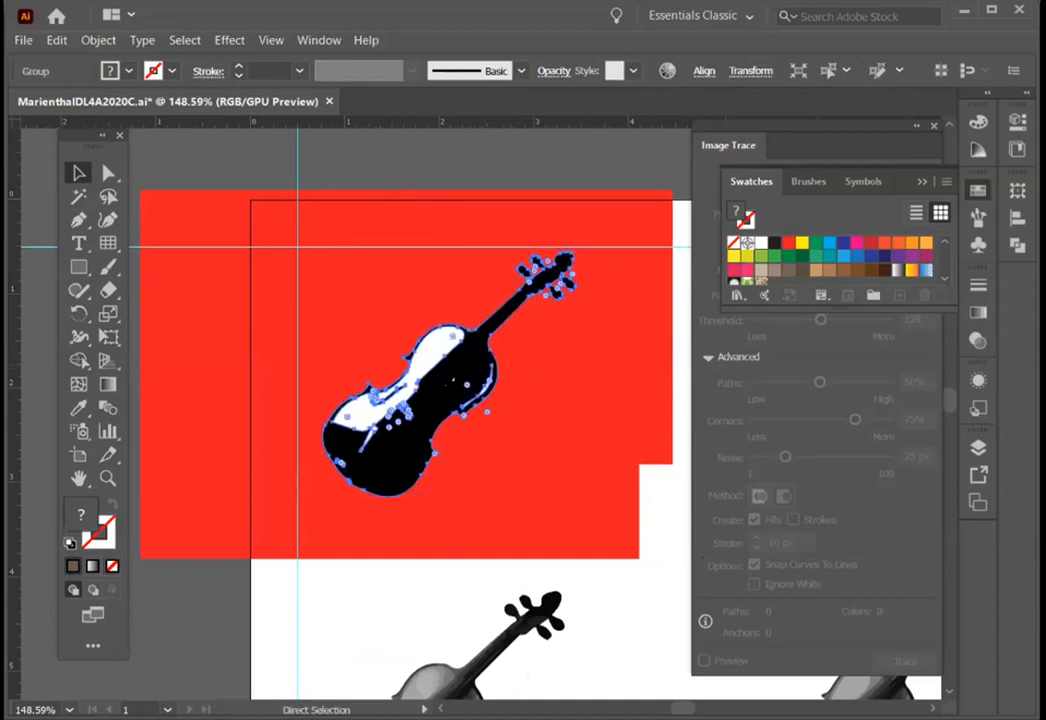
# Step: Undo the violin's move and restore the red rectangle's placement behind it
pyautogui.hotkey('ctrl', 'z')
pyautogui.hotkey('ctrl', 'z')
pyautogui.hotkey('ctrl', 'z')
pyautogui.hotkey('ctrl', 'z')
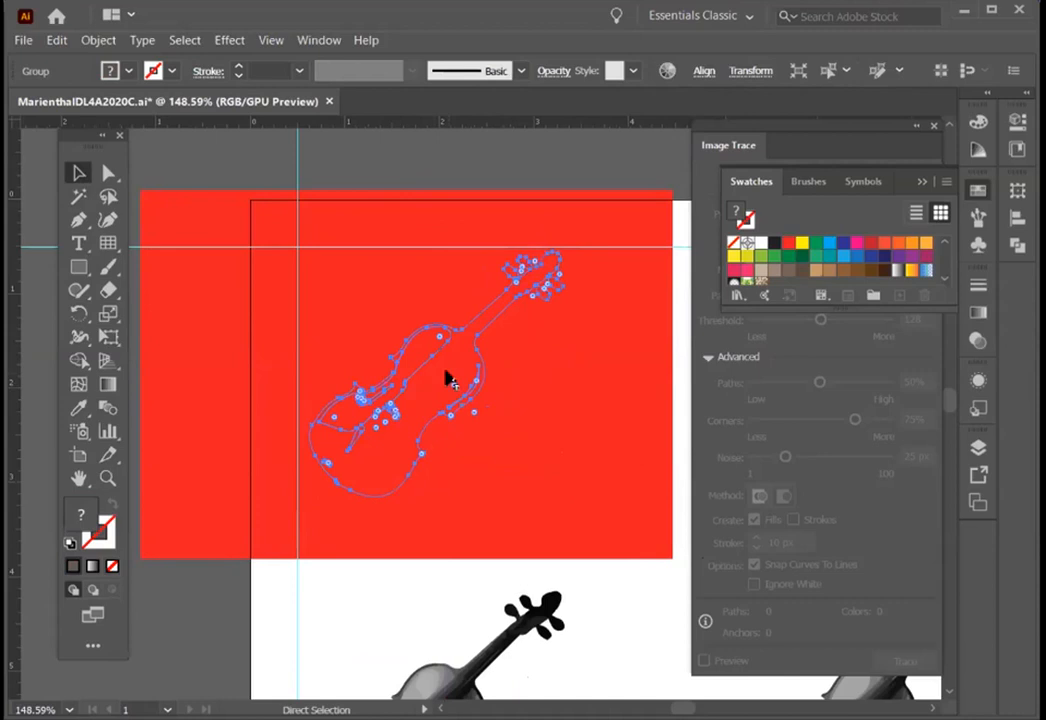
pyautogui.hotkey('ctrl', 'shift', 'z')
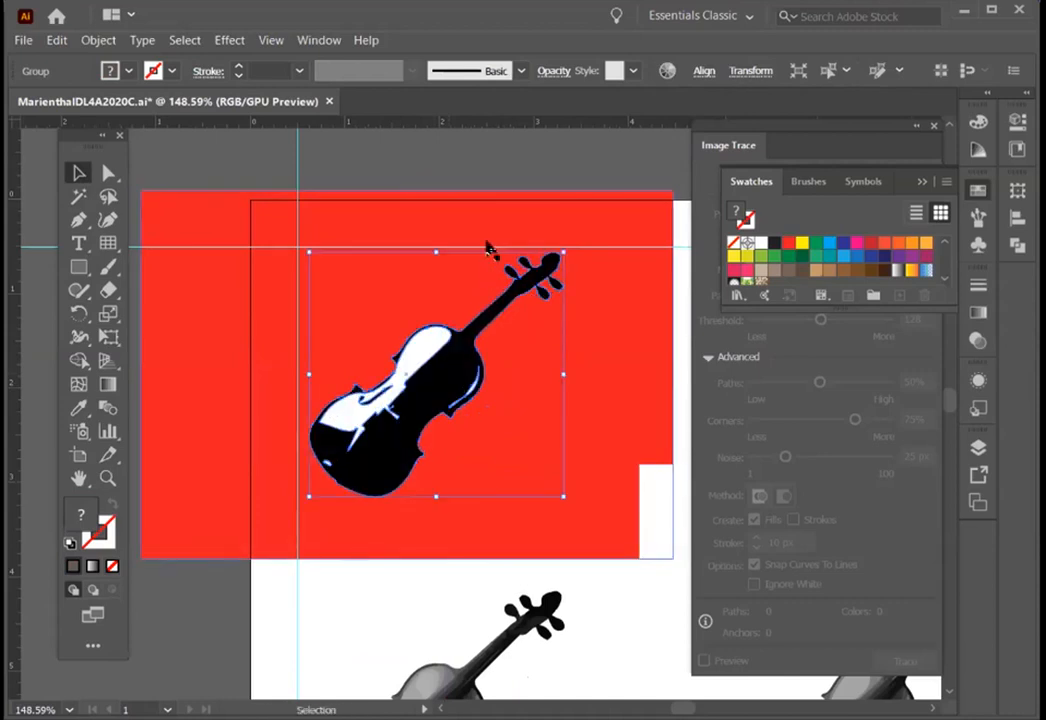
# Step: Turn on Ignore White for the middle-right violin's grayscale trace and expand it into paths
pyautogui.hotkey('ctrl', '0')
pyautogui.click(481, 308)
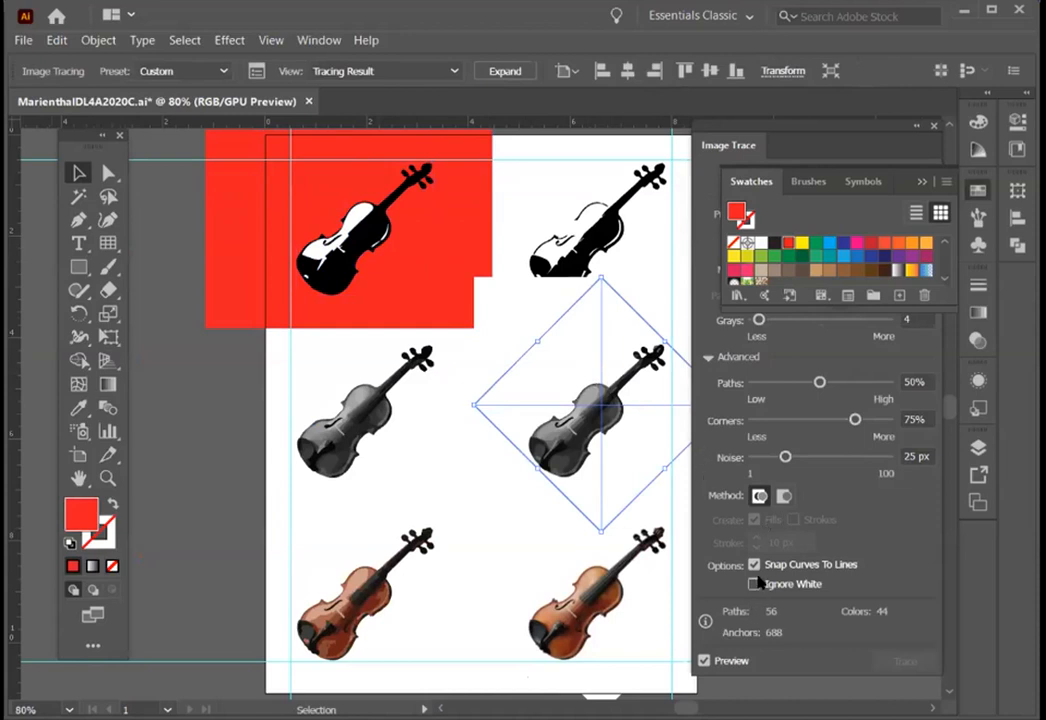
pyautogui.click(755, 583)
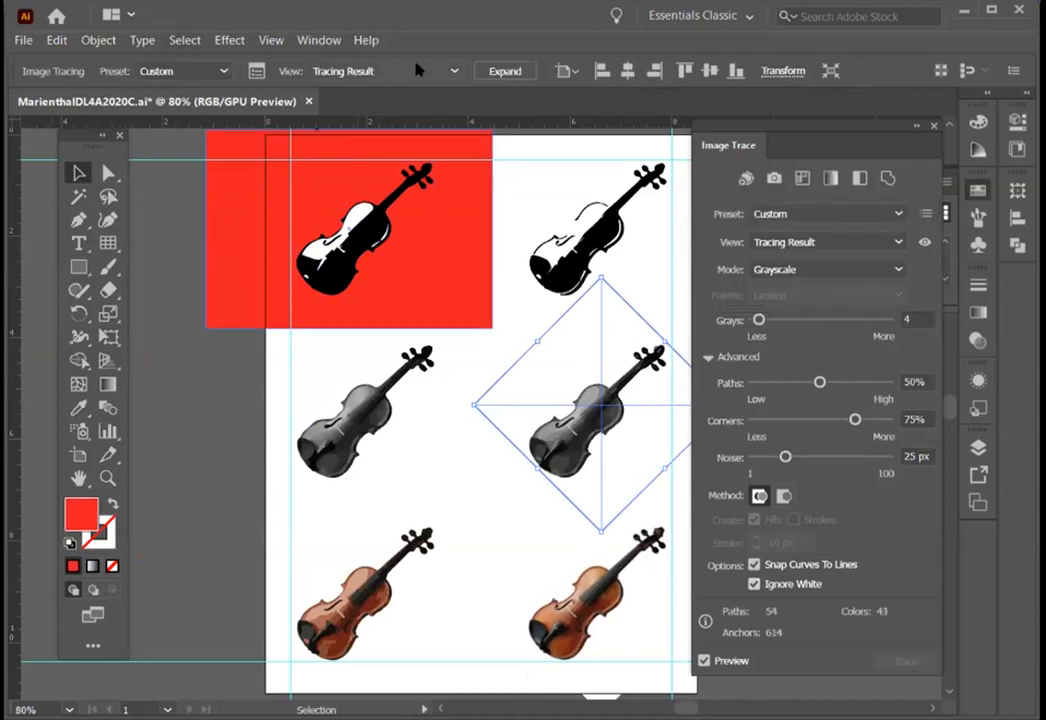
pyautogui.click(505, 71)
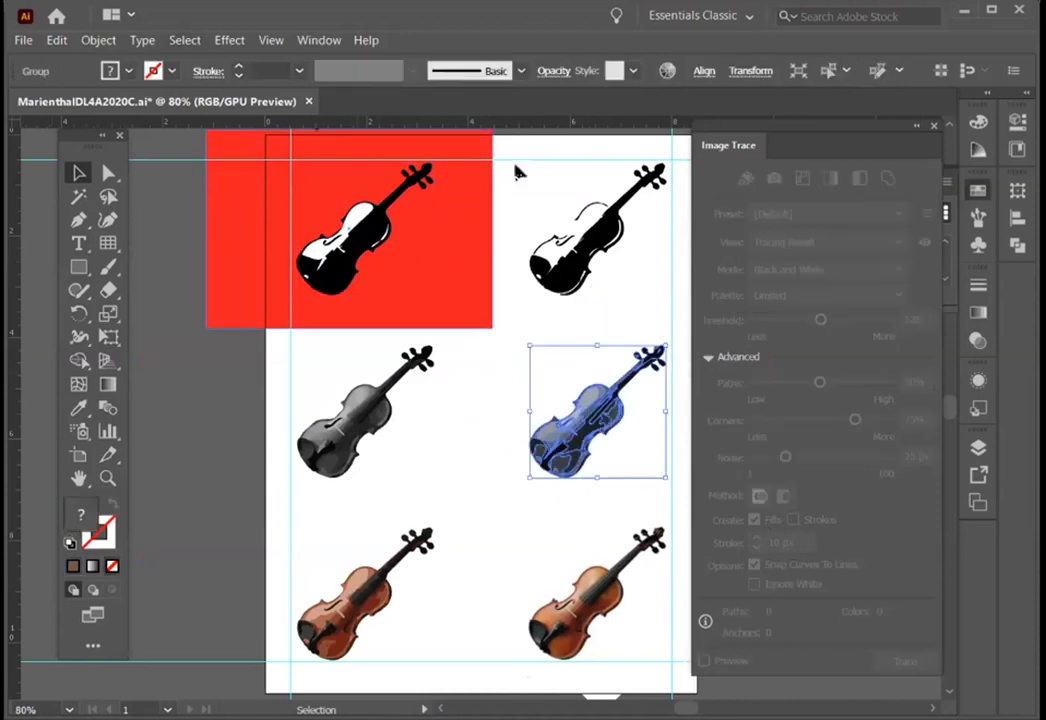
pyautogui.click(498, 378)
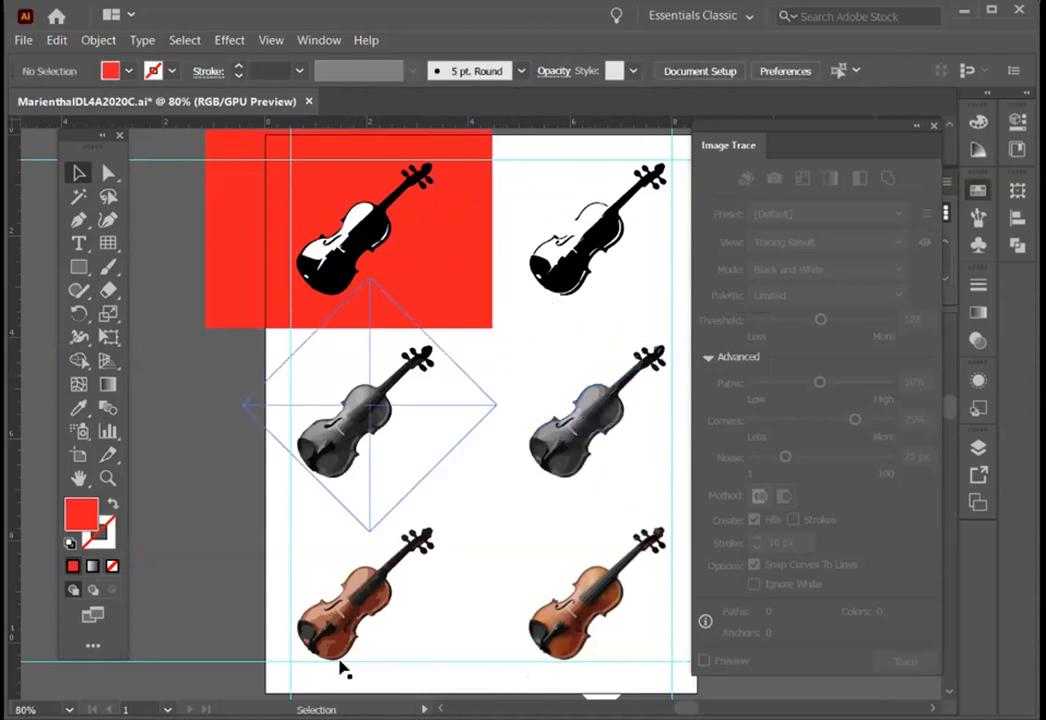
# Step: Switch to Outline view and examine the red rectangle, the expanded violin paths and the unexpanded tracings
pyautogui.moveTo(685, 708); pyautogui.dragTo(683, 708)
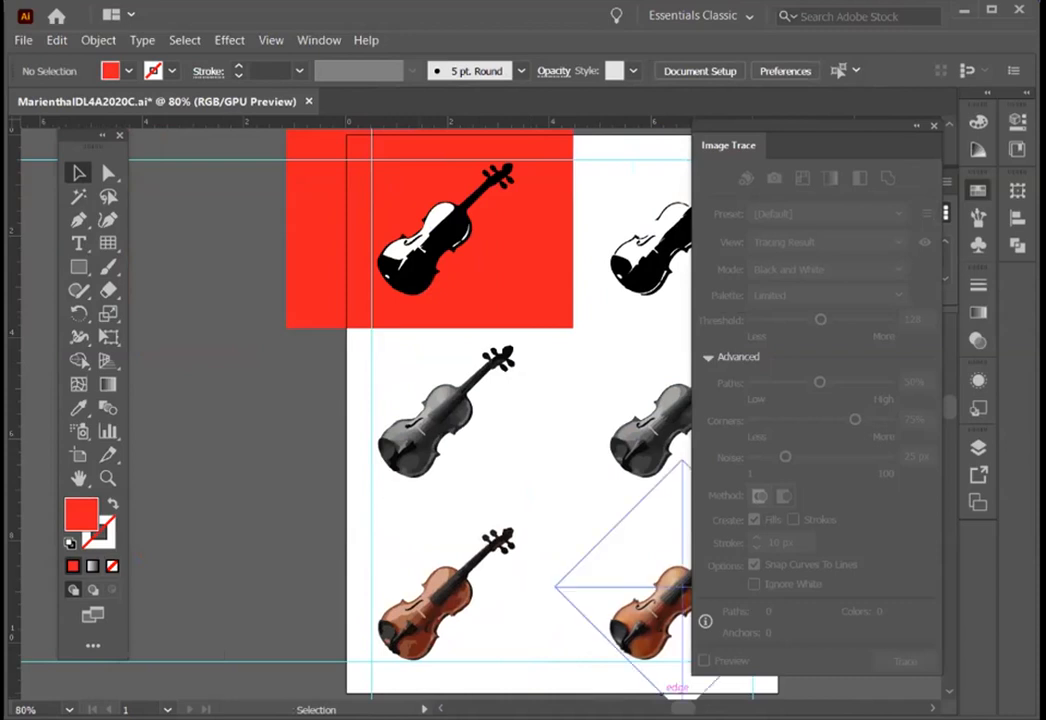
pyautogui.moveTo(683, 708)
pyautogui.mouseDown()
pyautogui.moveTo(662, 708)
pyautogui.moveTo(690, 708)
pyautogui.mouseUp()
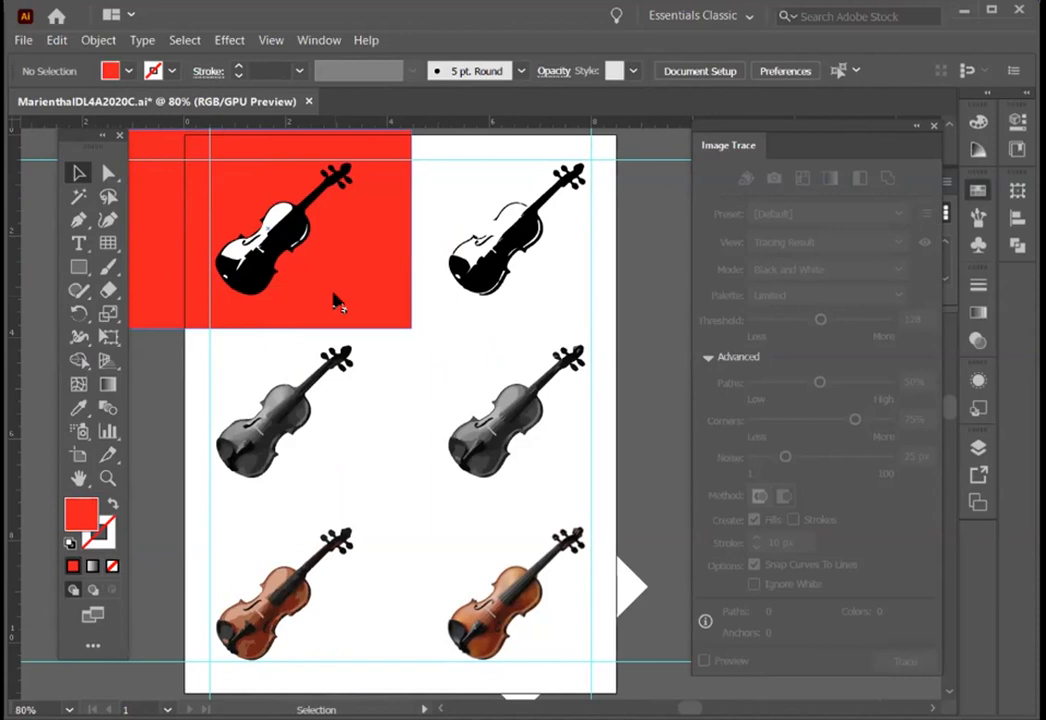
pyautogui.press('a')
pyautogui.hotkey('ctrl', 'y')
pyautogui.press('v')
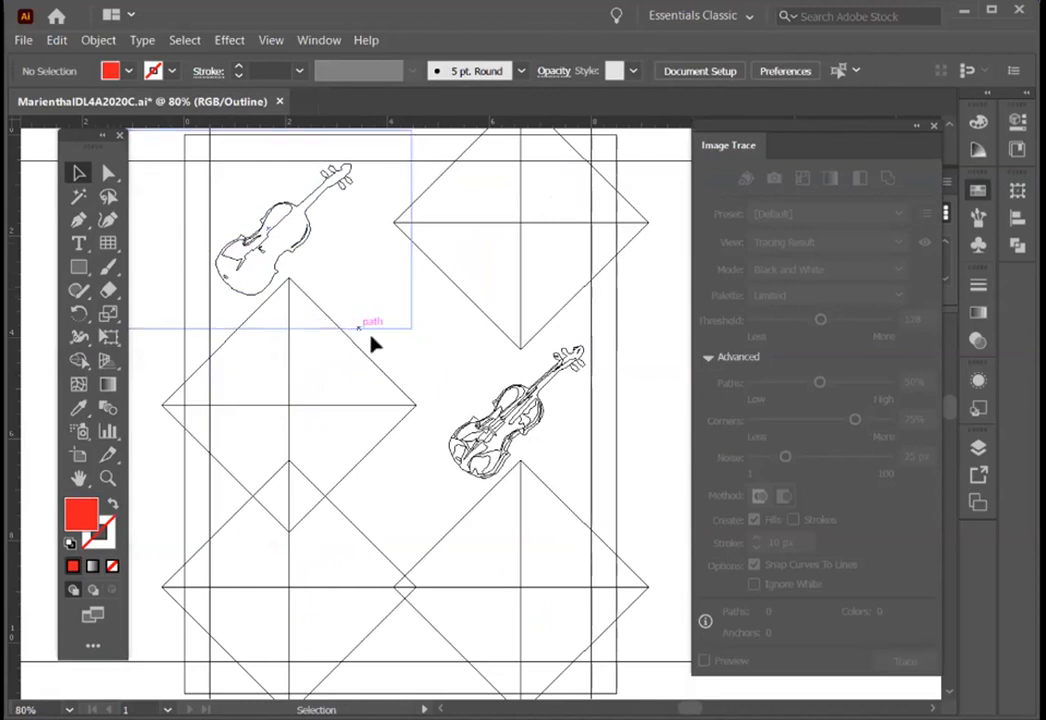
pyautogui.click(405, 326)
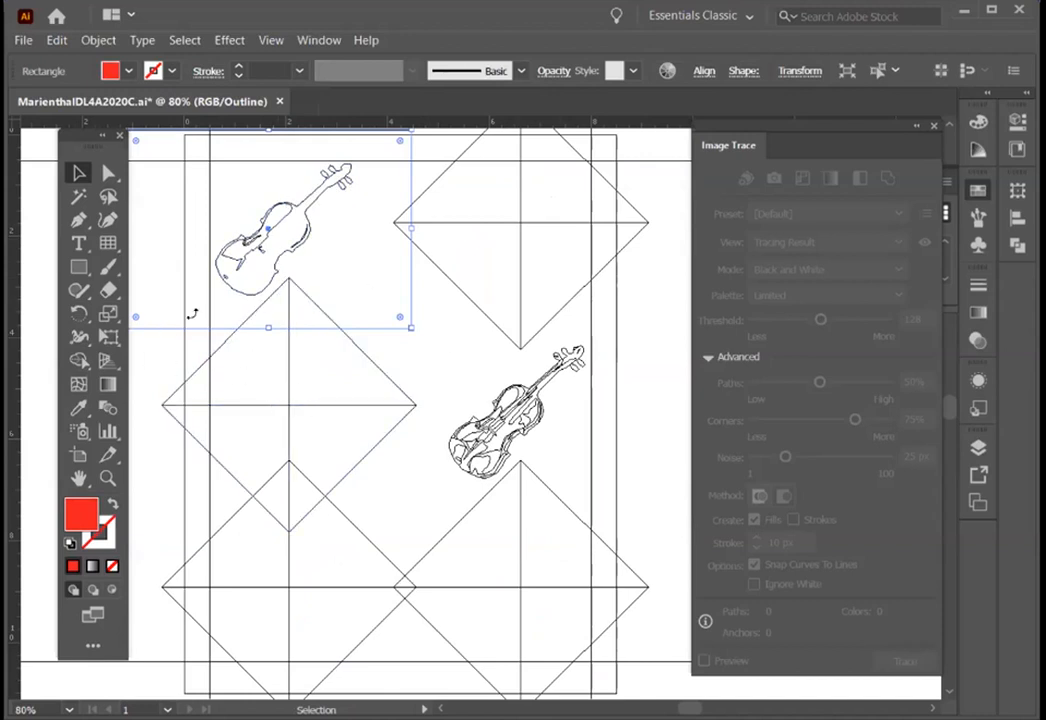
pyautogui.click(333, 402)
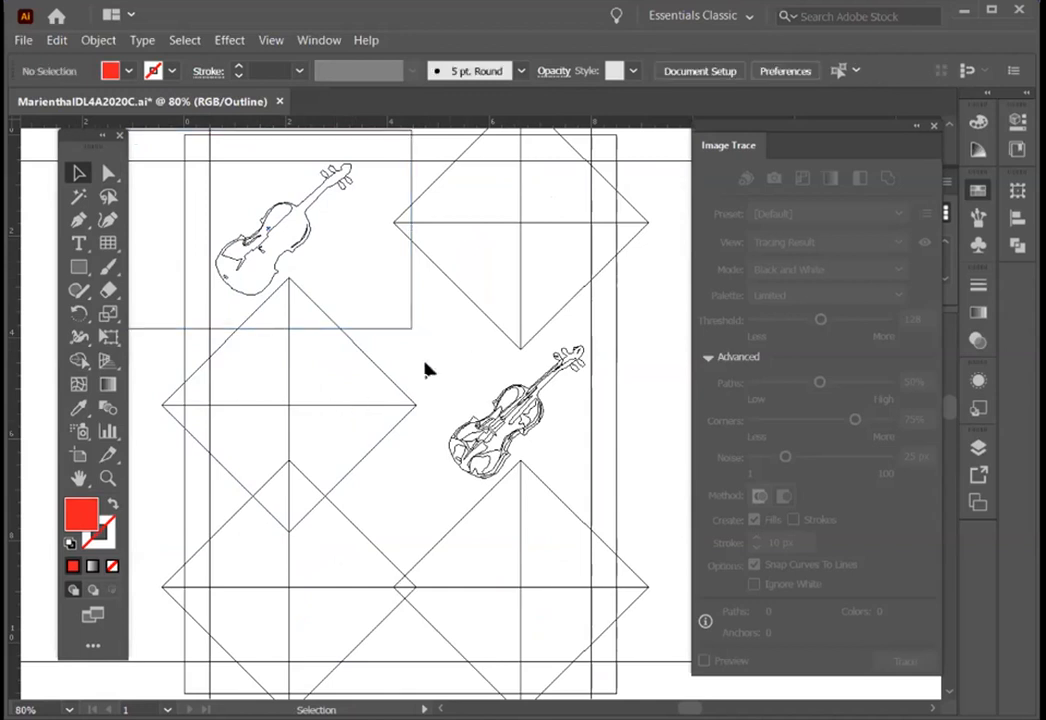
# Step: Expand the middle-left violin's grayscale tracing into paths and return from Outline view to the normal preview
pyautogui.click(223, 406)
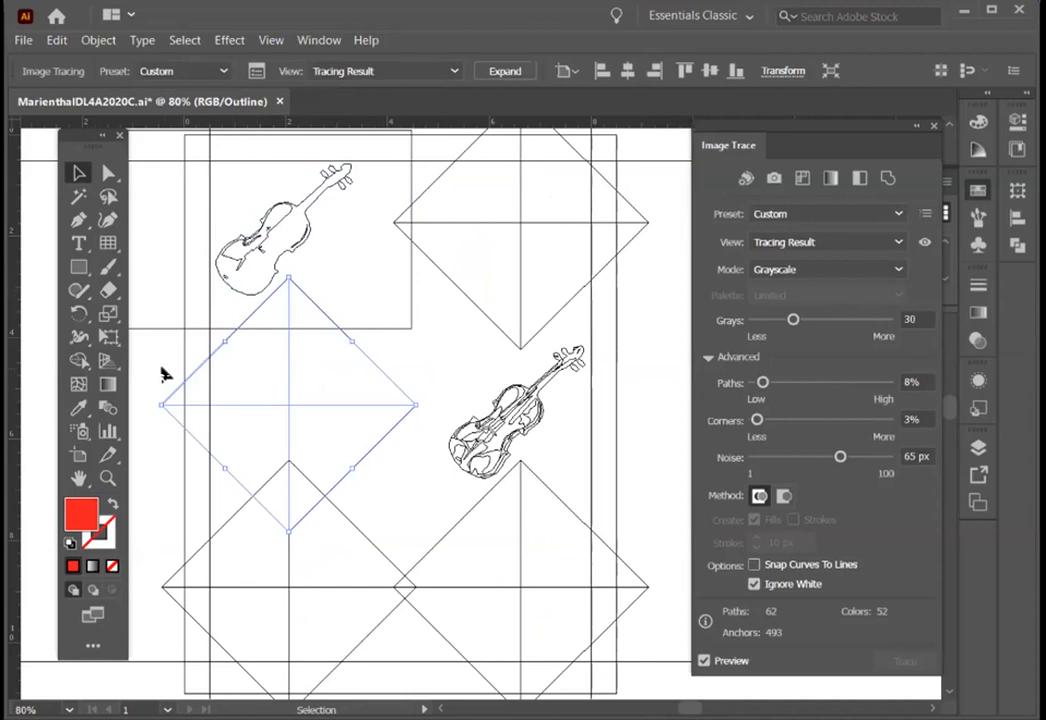
pyautogui.click(436, 371)
pyautogui.click(375, 412)
pyautogui.click(503, 73)
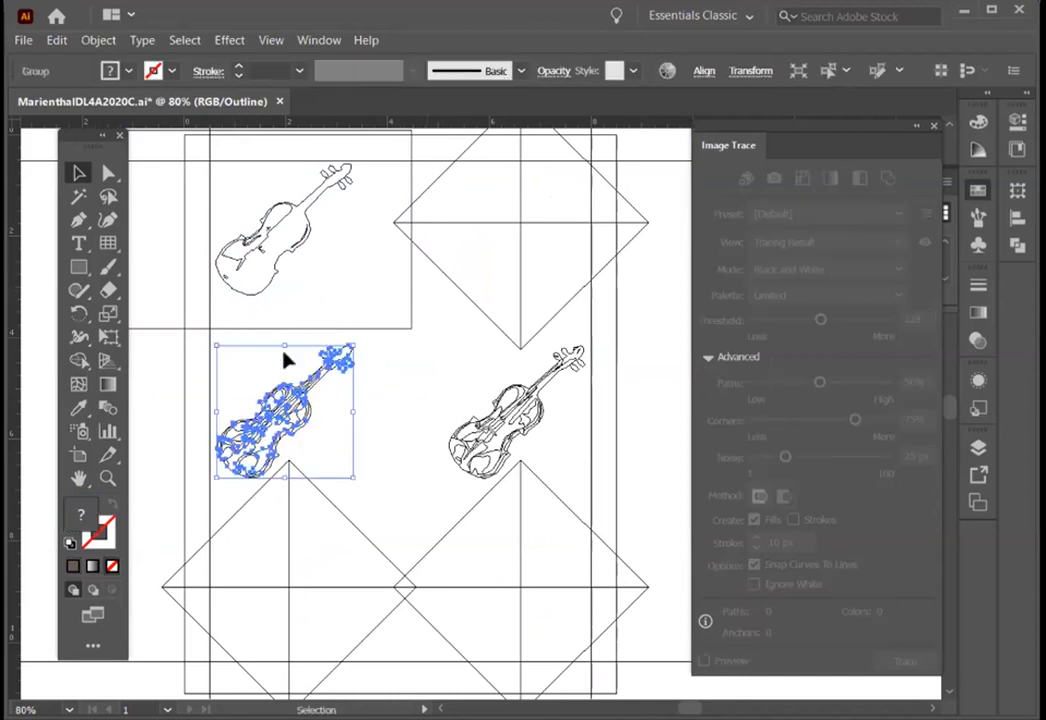
pyautogui.click(444, 449)
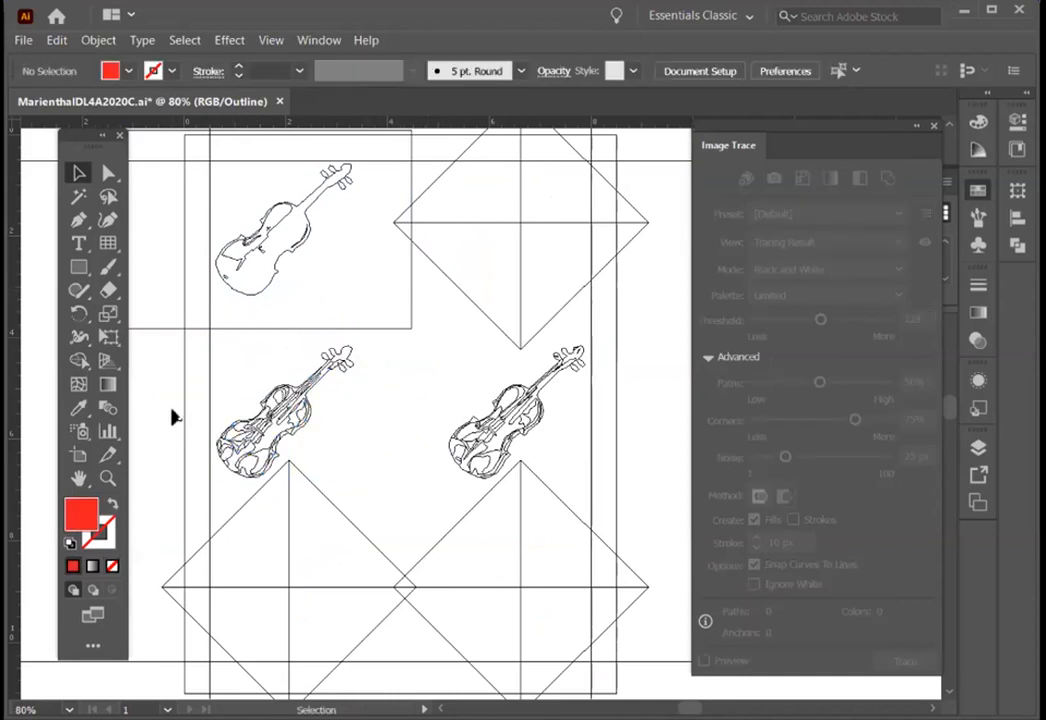
pyautogui.hscroll(-3, 176, 413)
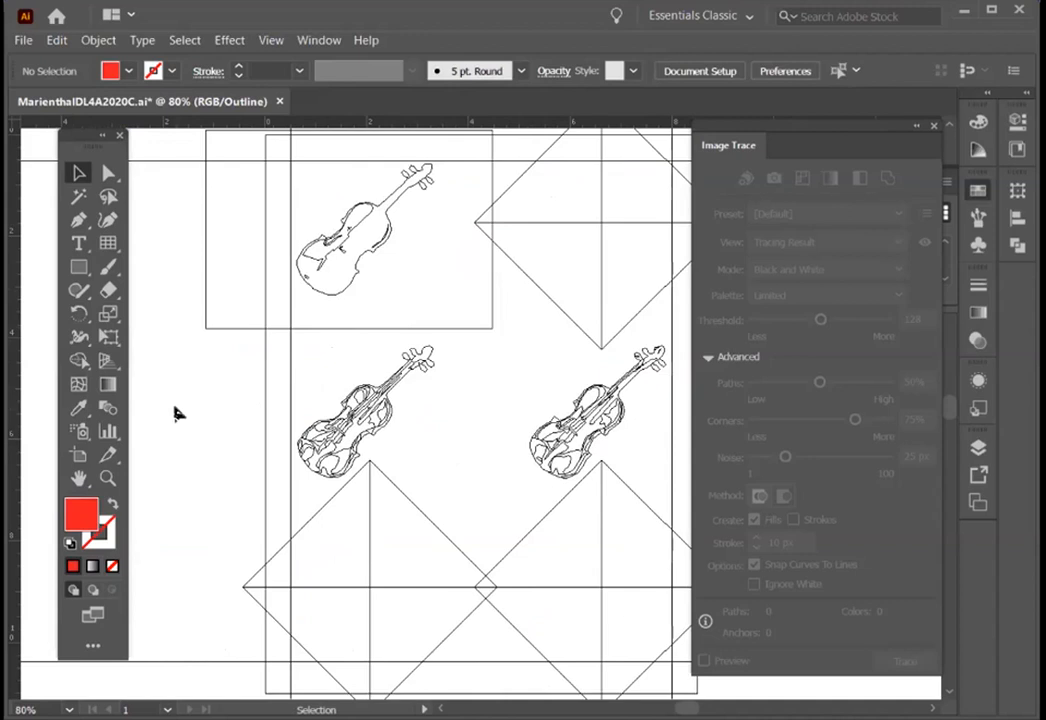
pyautogui.hotkey('ctrl', 'y')
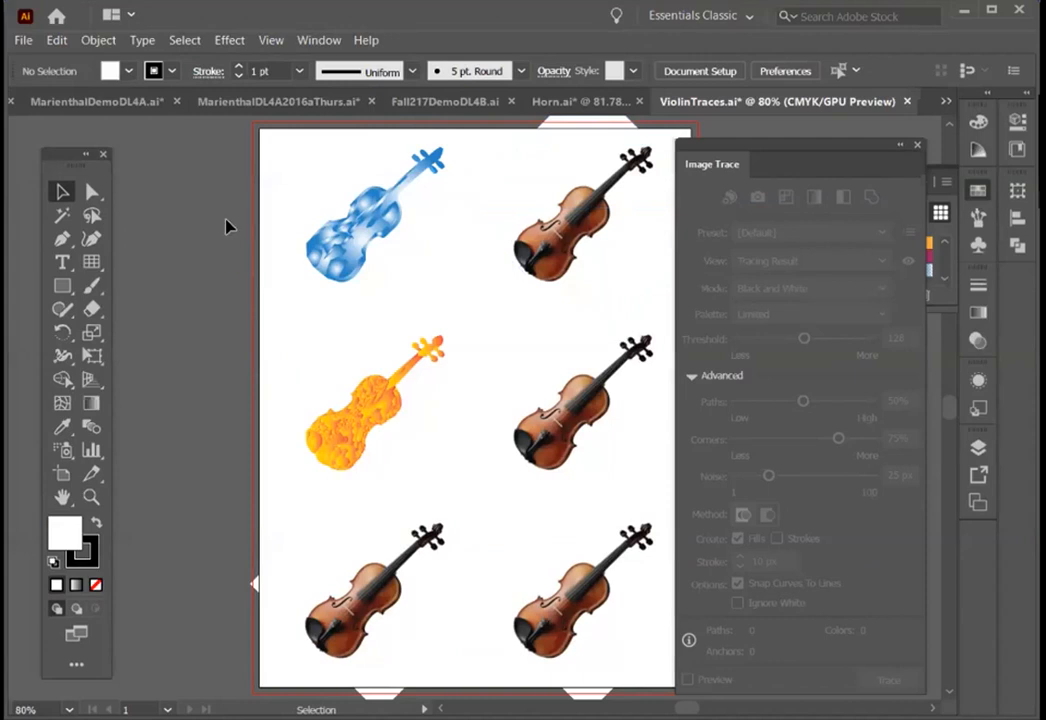
# Step: Select the whole expanded blue gradient violin group in the upper-left corner of the page
pyautogui.moveTo(261, 188); pyautogui.dragTo(339, 343)
pyautogui.moveTo(243, 187); pyautogui.dragTo(308, 320)
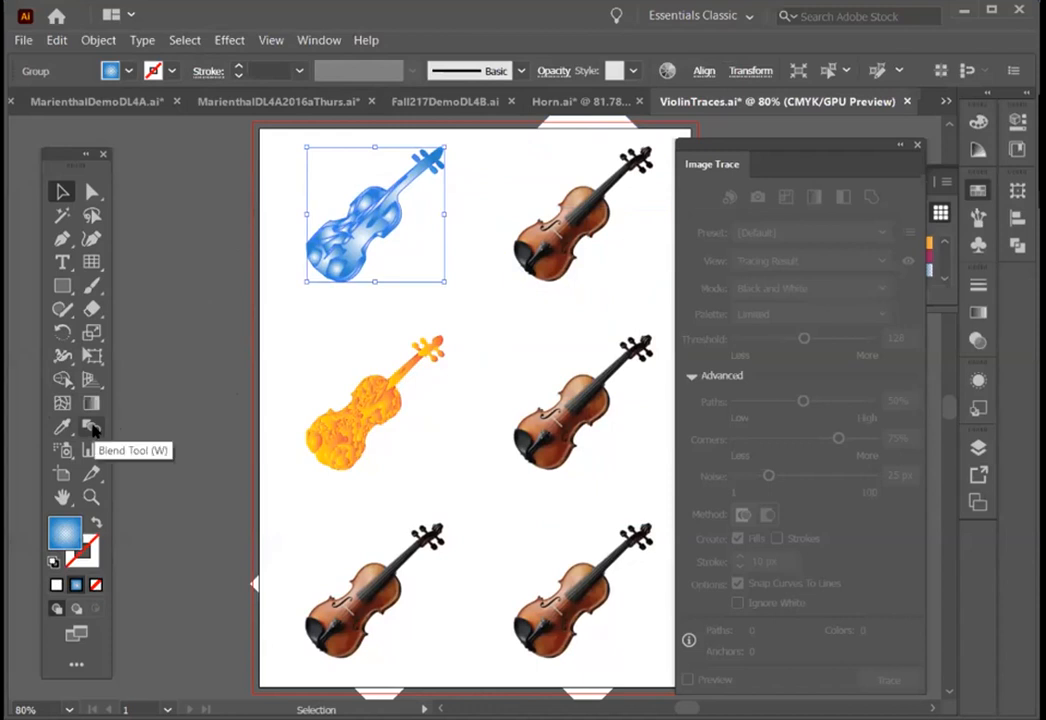
pyautogui.hotkey('ctrl', 'y')
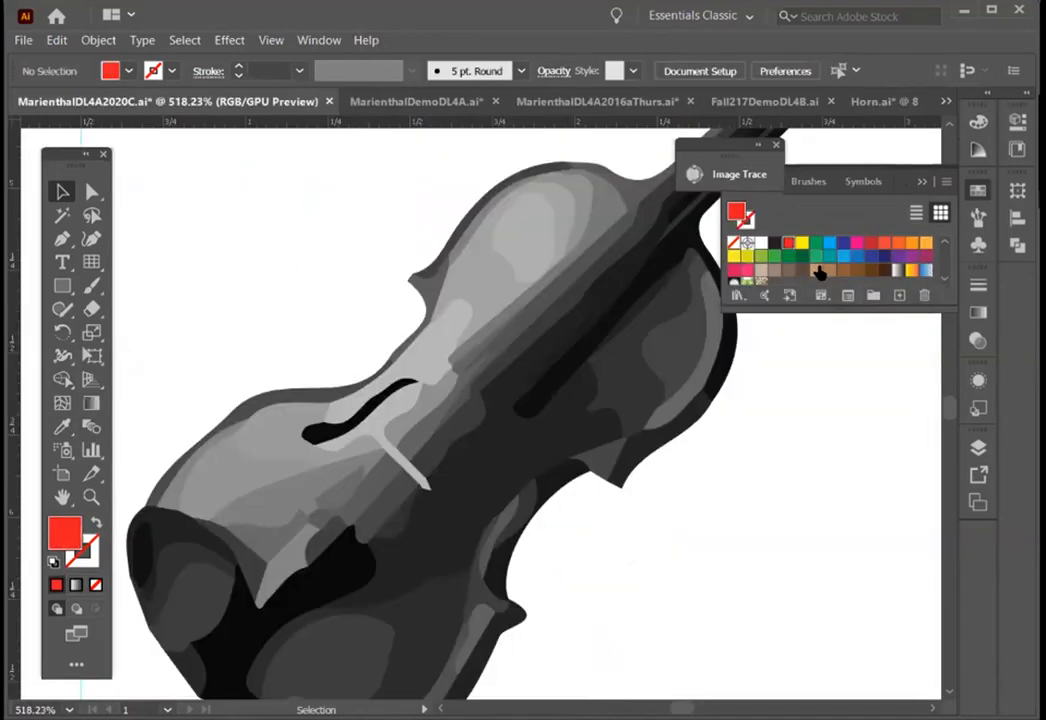
# Step: In MarienthalDL4A2020C.ai, recolor the grayscale violin's lower-side shapes with tan and brown swatches and its upper-side shapes with orange swatches
pyautogui.moveTo(819, 270); pyautogui.dragTo(482, 484)
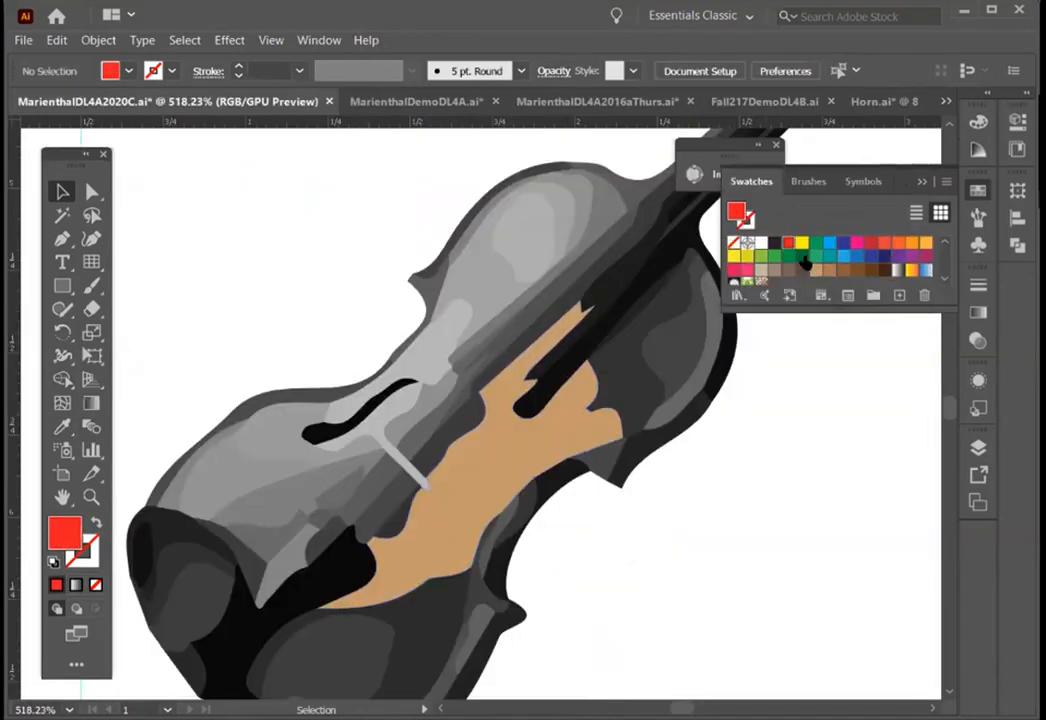
pyautogui.moveTo(830, 272); pyautogui.dragTo(606, 320)
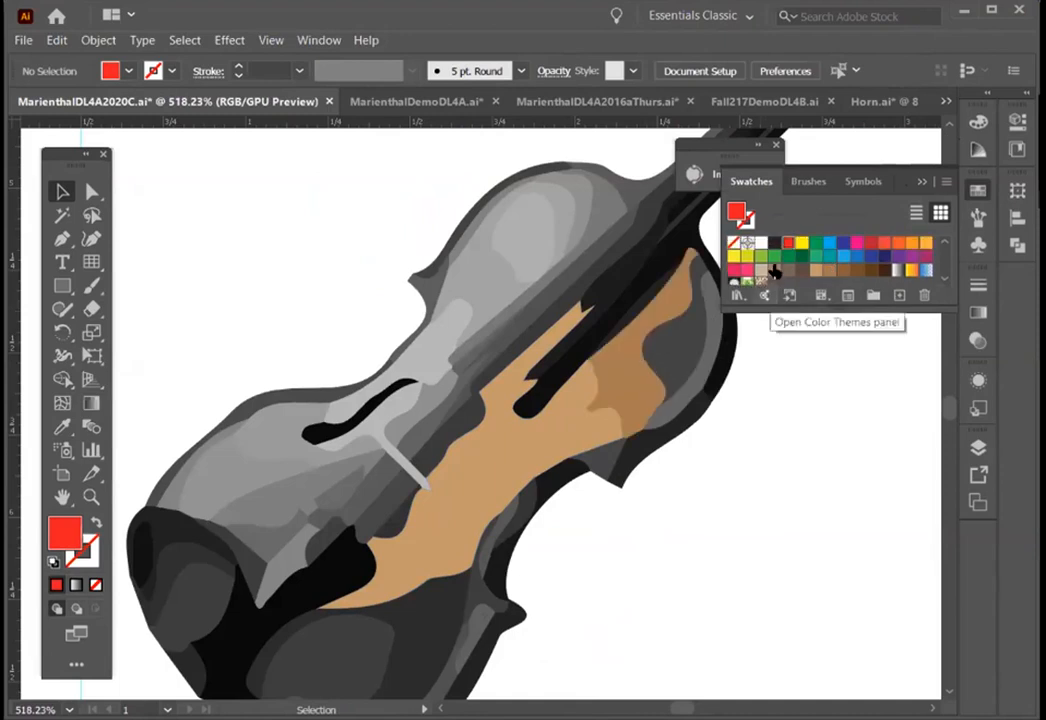
pyautogui.moveTo(852, 280); pyautogui.dragTo(682, 374)
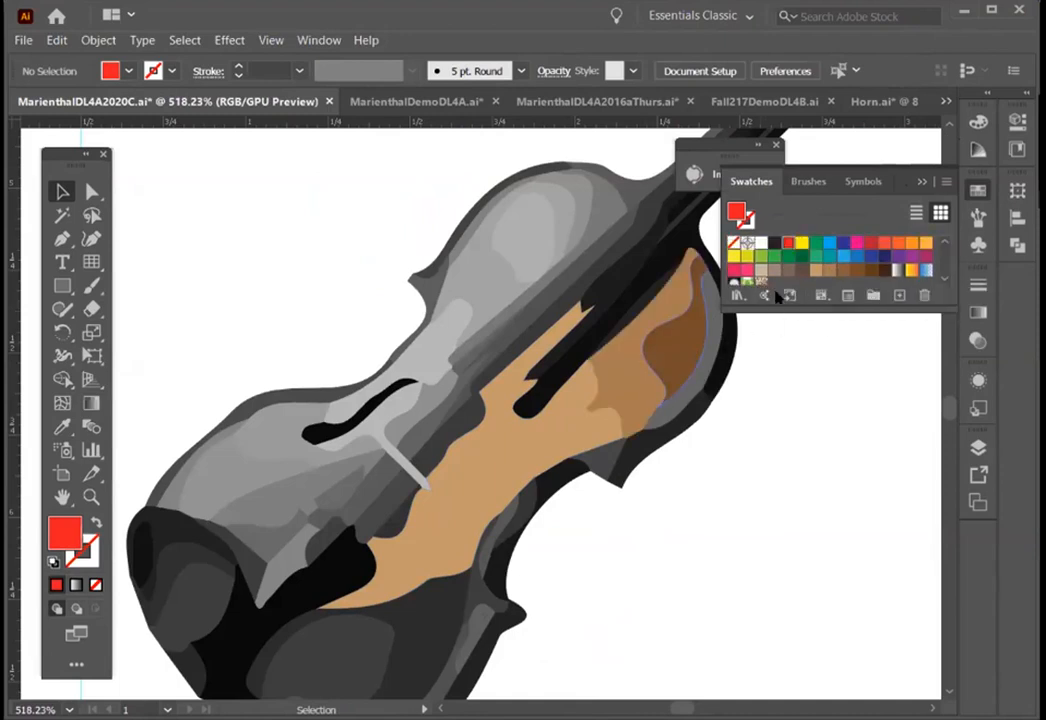
pyautogui.moveTo(925, 245); pyautogui.dragTo(430, 360)
pyautogui.moveTo(897, 243); pyautogui.dragTo(483, 290)
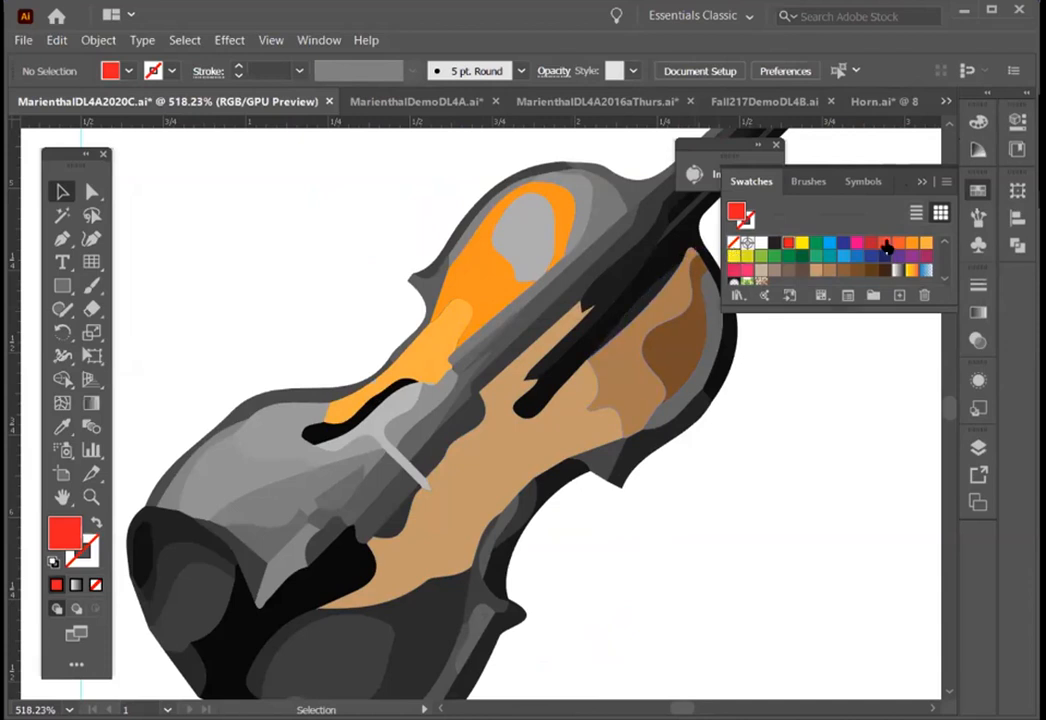
pyautogui.moveTo(897, 250); pyautogui.dragTo(532, 233)
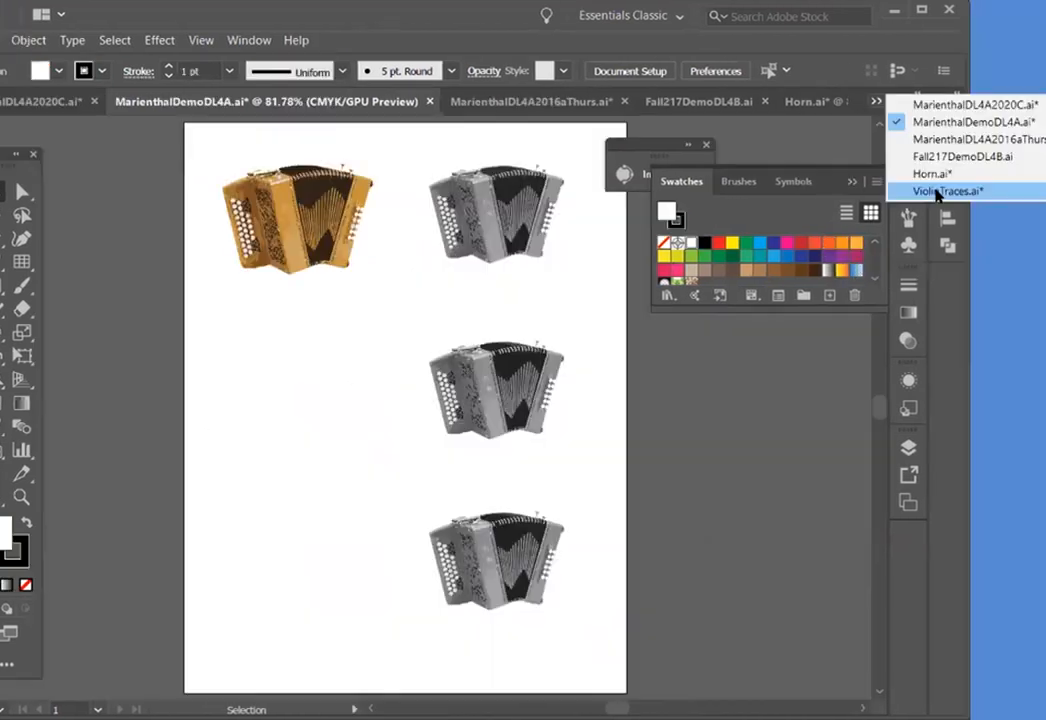
# Step: Switch back to ViolinTraces.ai and examine the expanded orange violin's paths against the unexpanded tracings
pyautogui.click(940, 191)
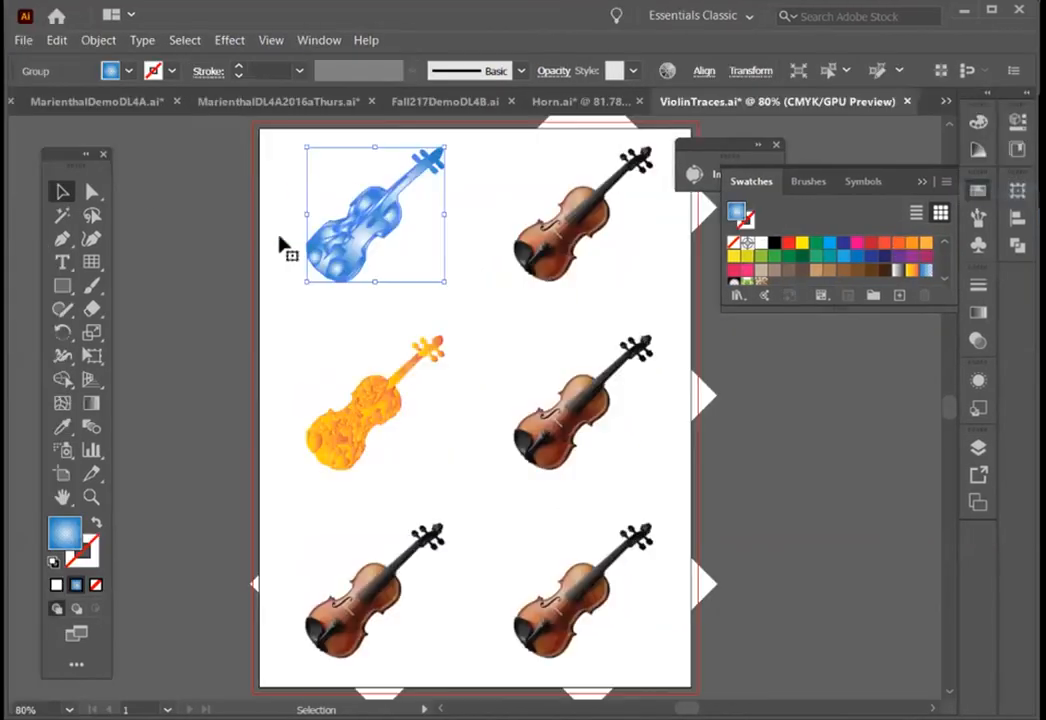
pyautogui.click(298, 279)
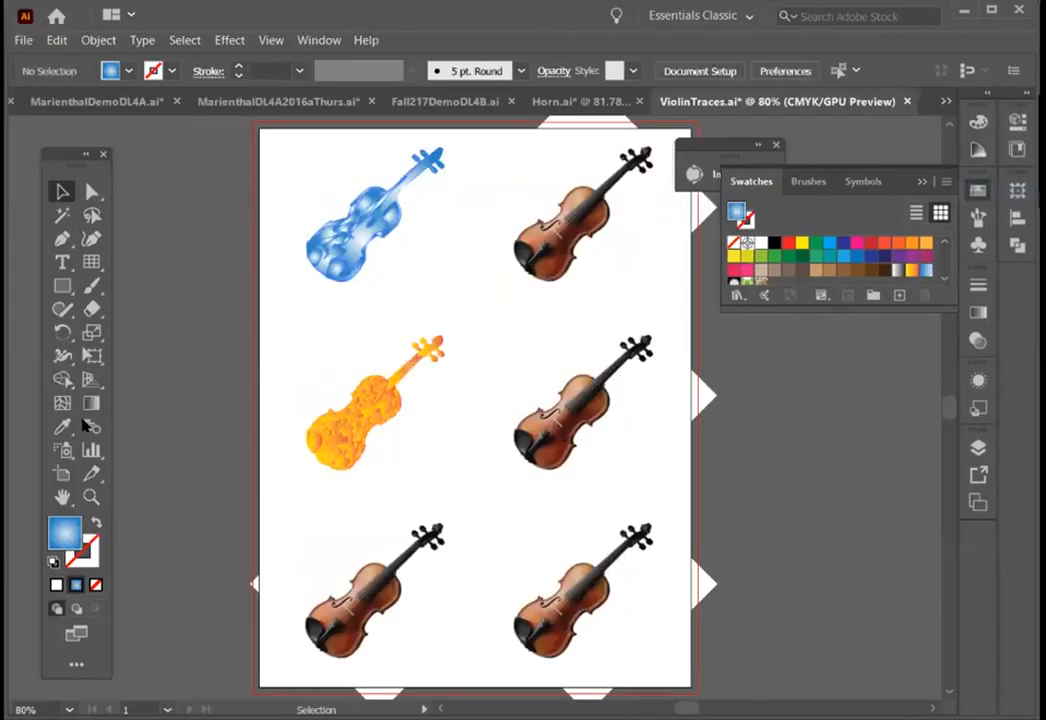
pyautogui.click(91, 496)
pyautogui.moveTo(278, 322); pyautogui.dragTo(500, 480)
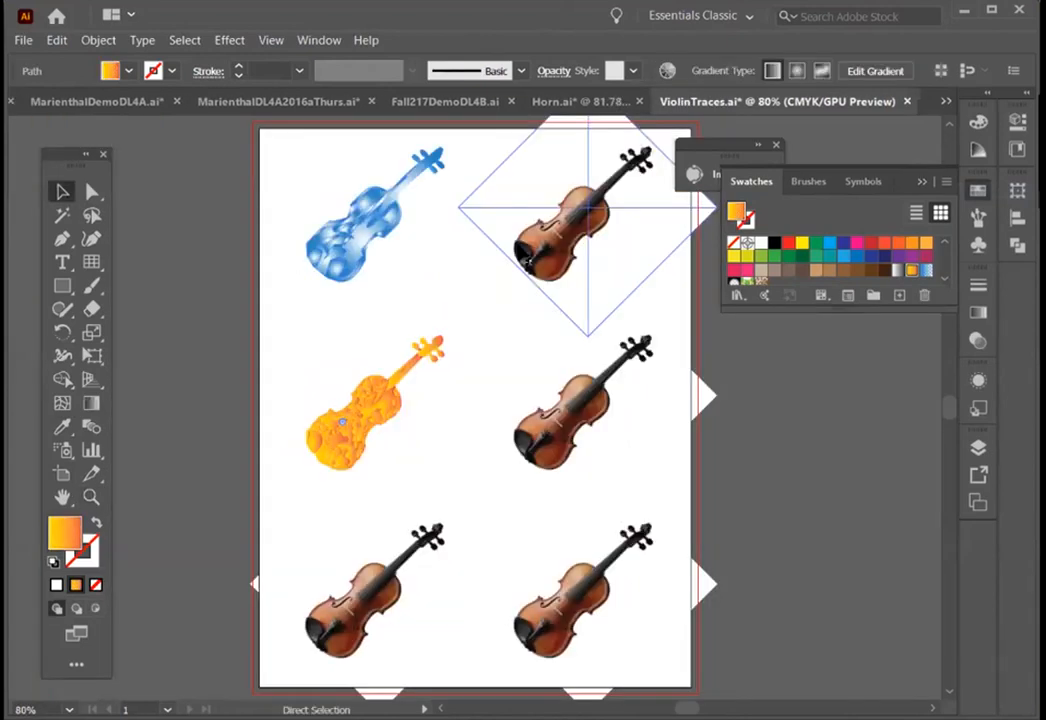
pyautogui.hotkey('ctrl', 'y')
pyautogui.hotkey('ctrl', 'y')
# Step: Expand the upper-right violin's 6 Colors tracing into paths and fill the whole group with the white-to-black gradient swatch
pyautogui.click(576, 180)
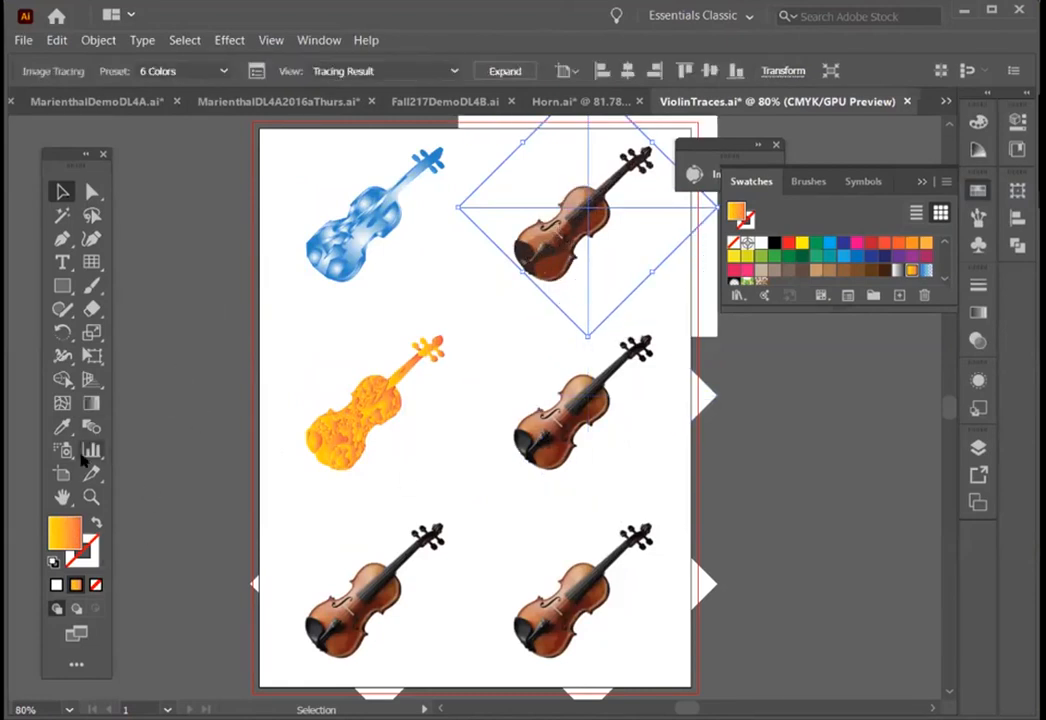
pyautogui.click(505, 71)
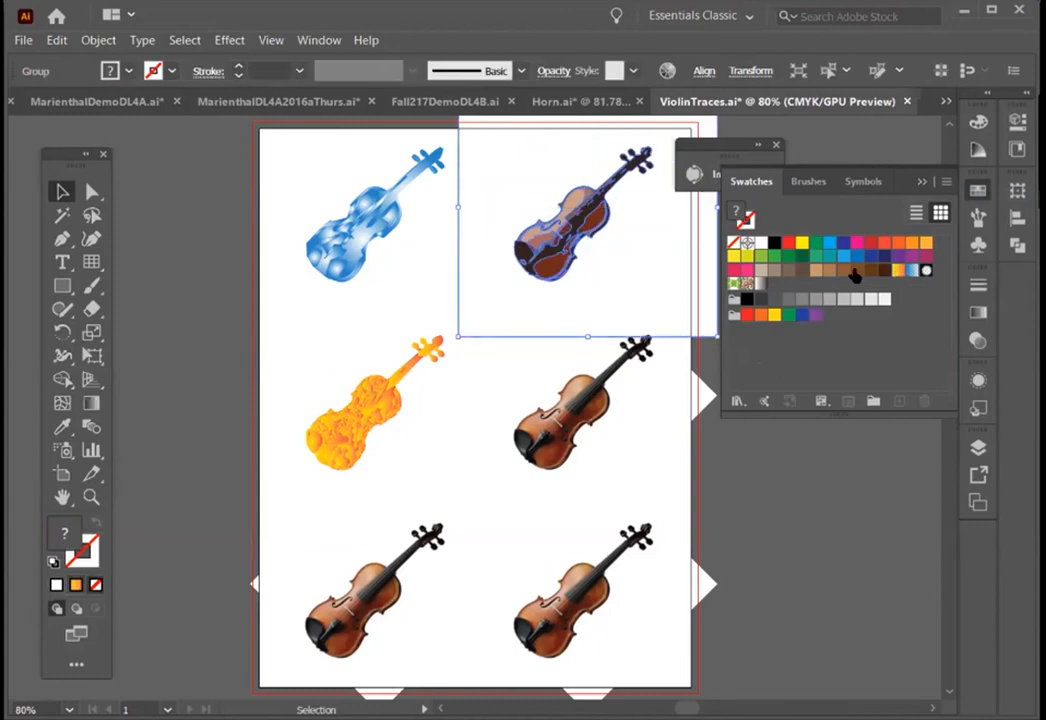
pyautogui.click(757, 284)
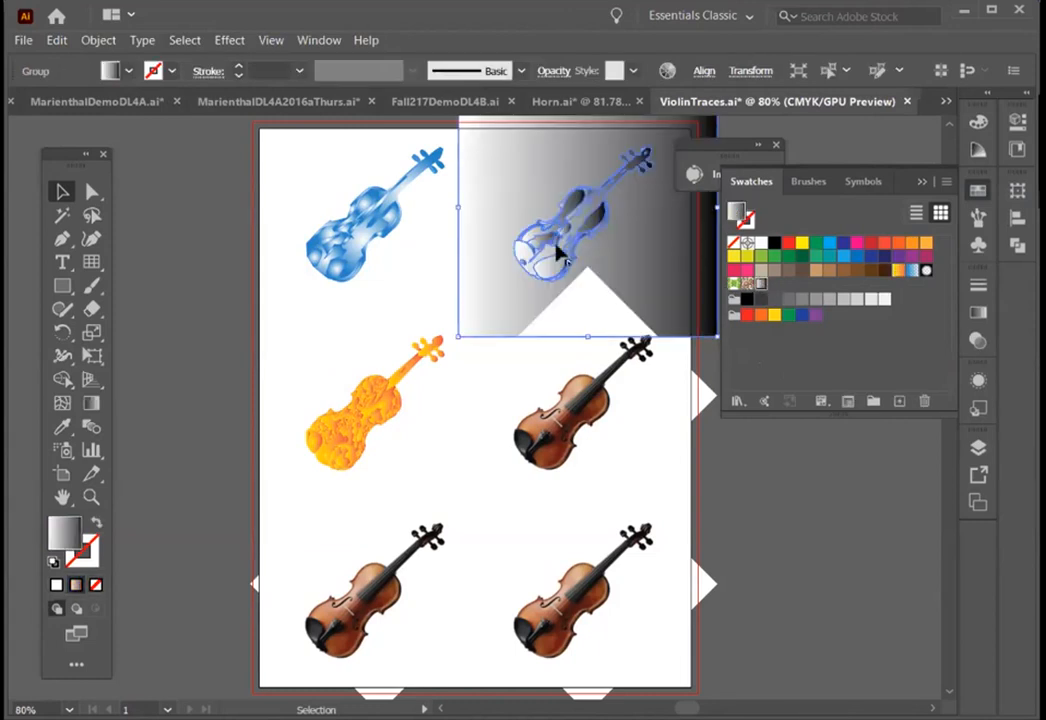
# Step: Isolate the expanded upper-right violin group and delete the gradient-filled background shape around the violin
pyautogui.click(409, 220)
pyautogui.doubleClick(490, 149)
pyautogui.click(491, 178)
pyautogui.press('Delete')
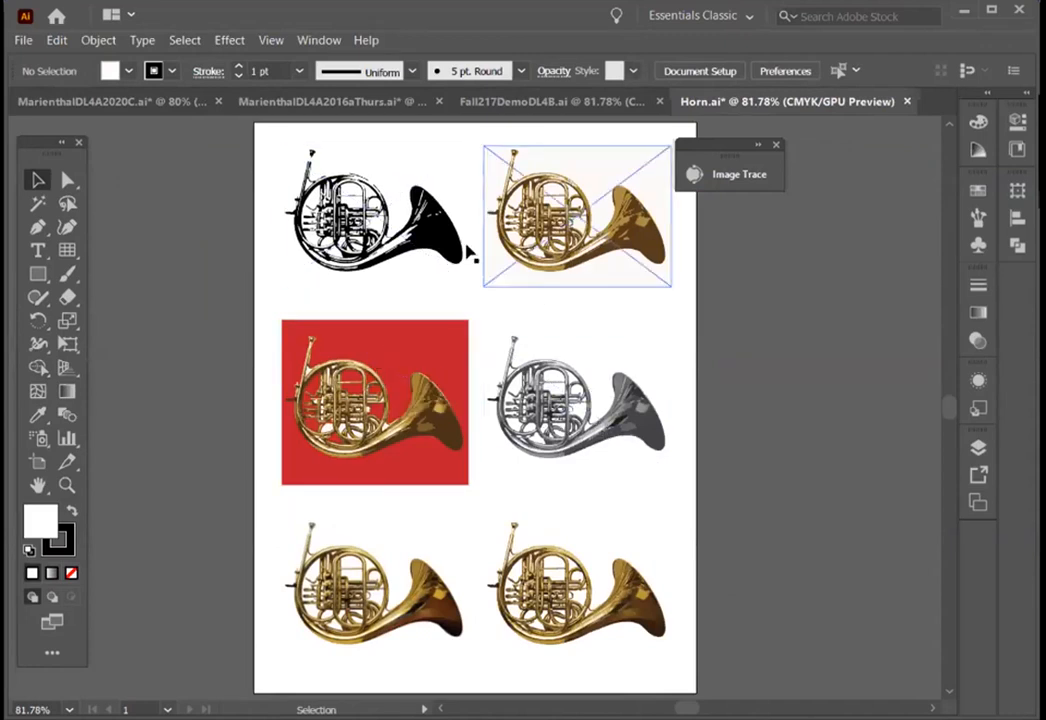
# Step: In Horn.ai, try a low threshold on the top-left horn's black-and-white trace, and set the threshold to 164
pyautogui.click(288, 180)
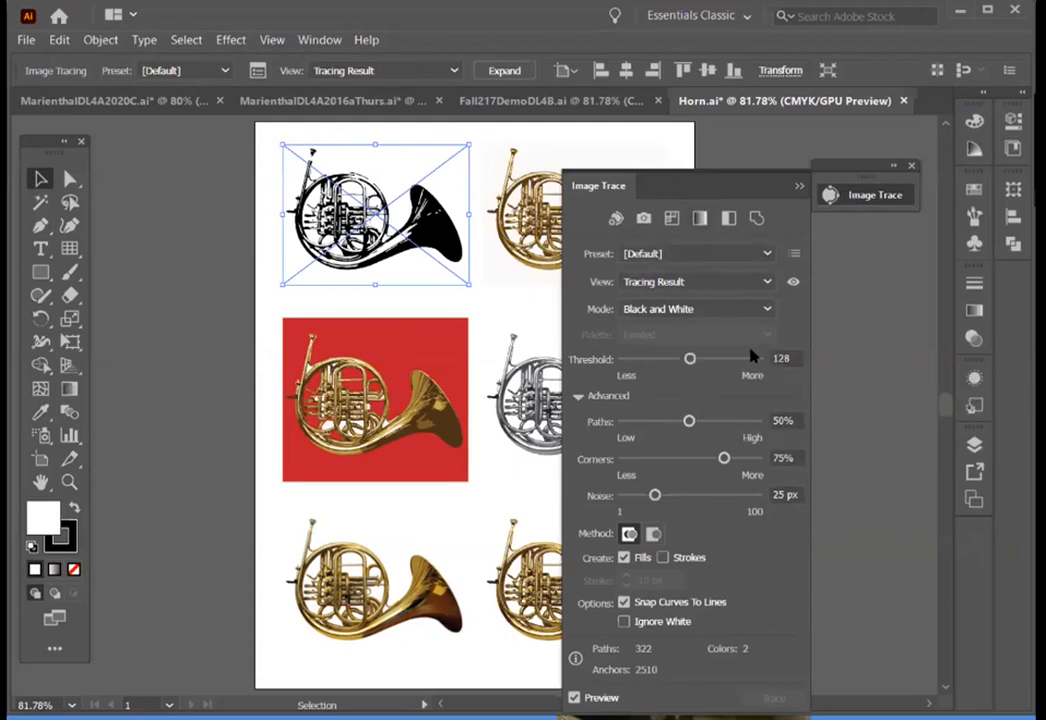
pyautogui.moveTo(715, 358)
pyautogui.mouseDown()
pyautogui.moveTo(656, 350)
pyautogui.moveTo(667, 362)
pyautogui.moveTo(645, 362)
pyautogui.mouseUp()
pyautogui.click(709, 362)
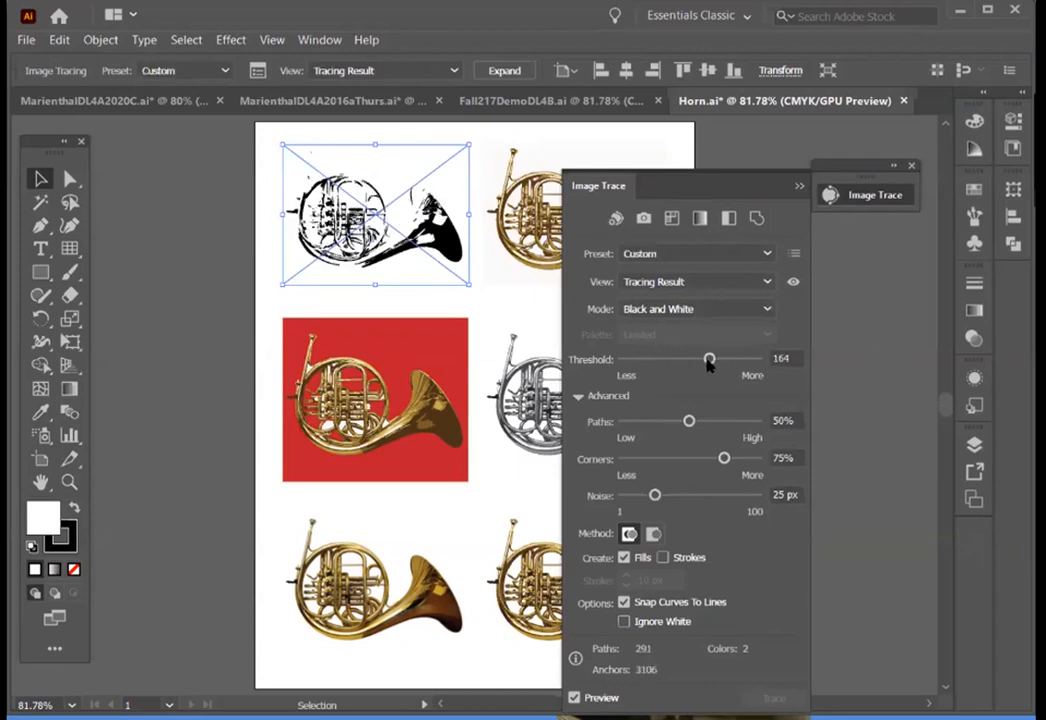
pyautogui.click(799, 186)
# Step: Review the Image Trace settings of the top-right horn's 3 Colors tracing
pyautogui.click(588, 273)
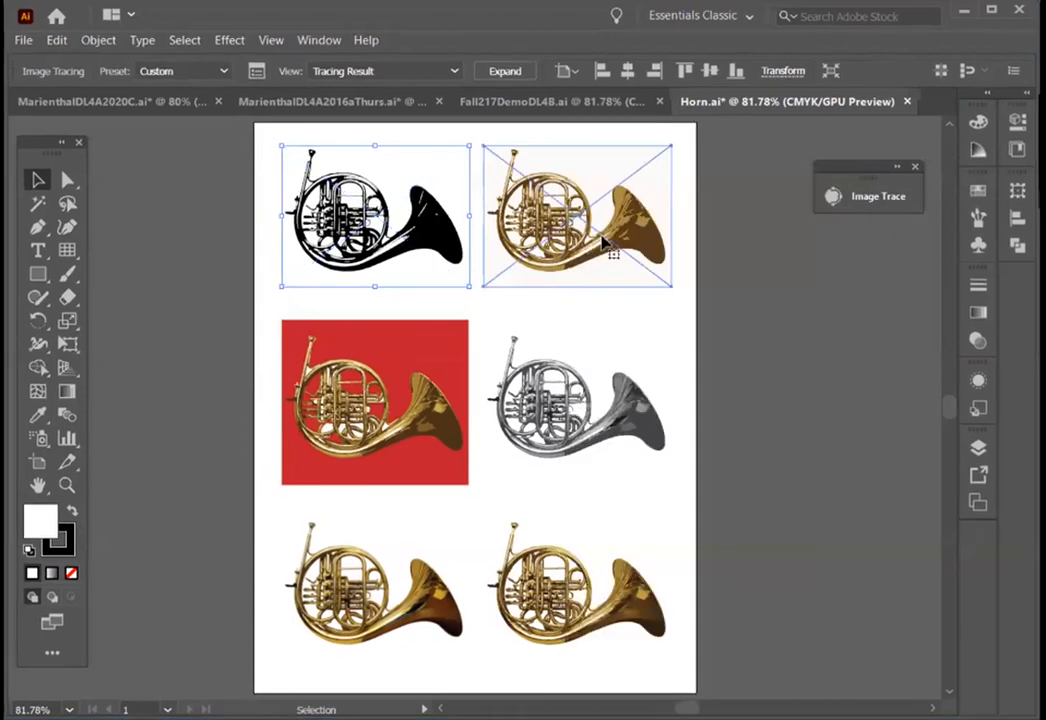
pyautogui.click(855, 194)
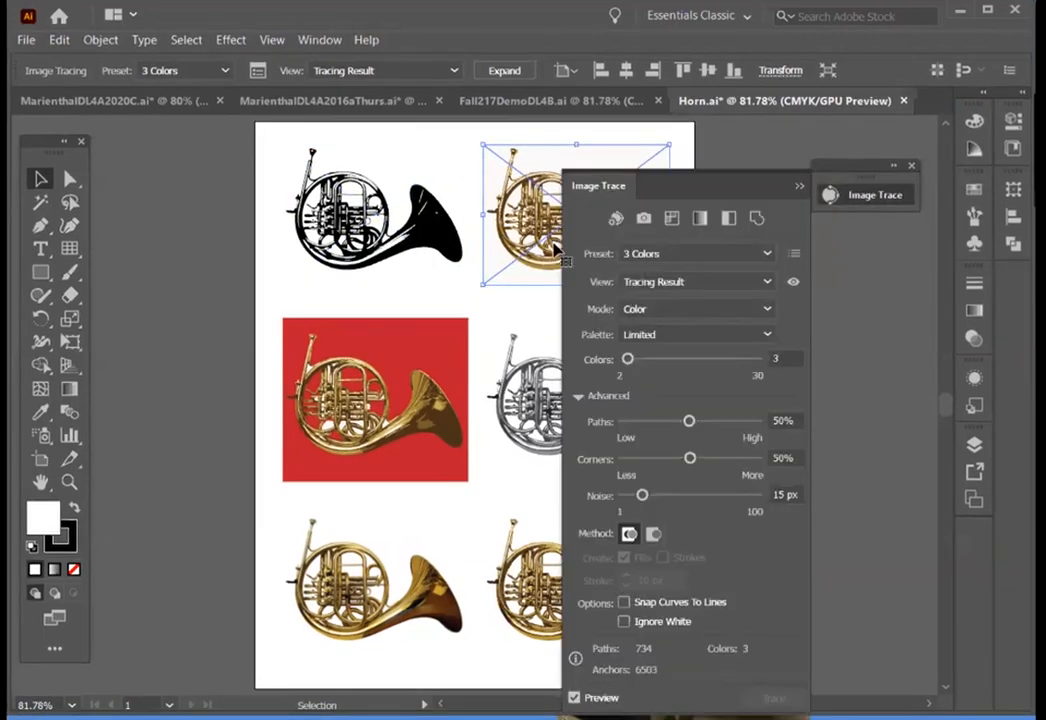
pyautogui.click(797, 187)
# Step: Enable a live preview of the default black-and-white trace on the bottom-left horn image, keeping the trace settings clear of the artwork
pyautogui.click(370, 590)
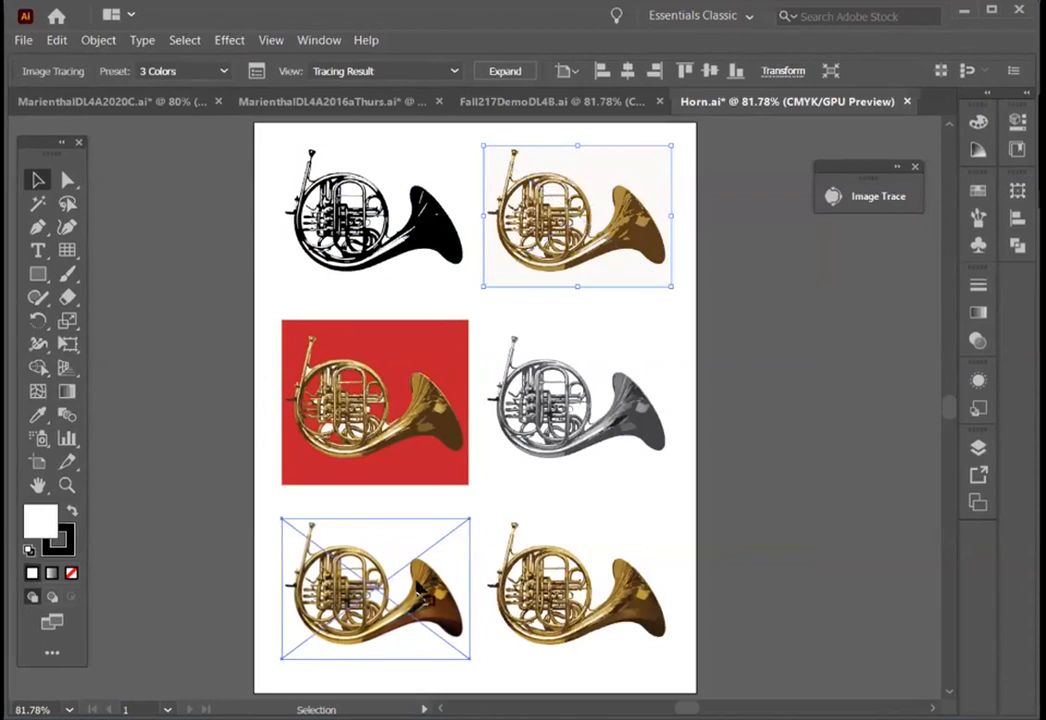
pyautogui.click(830, 196)
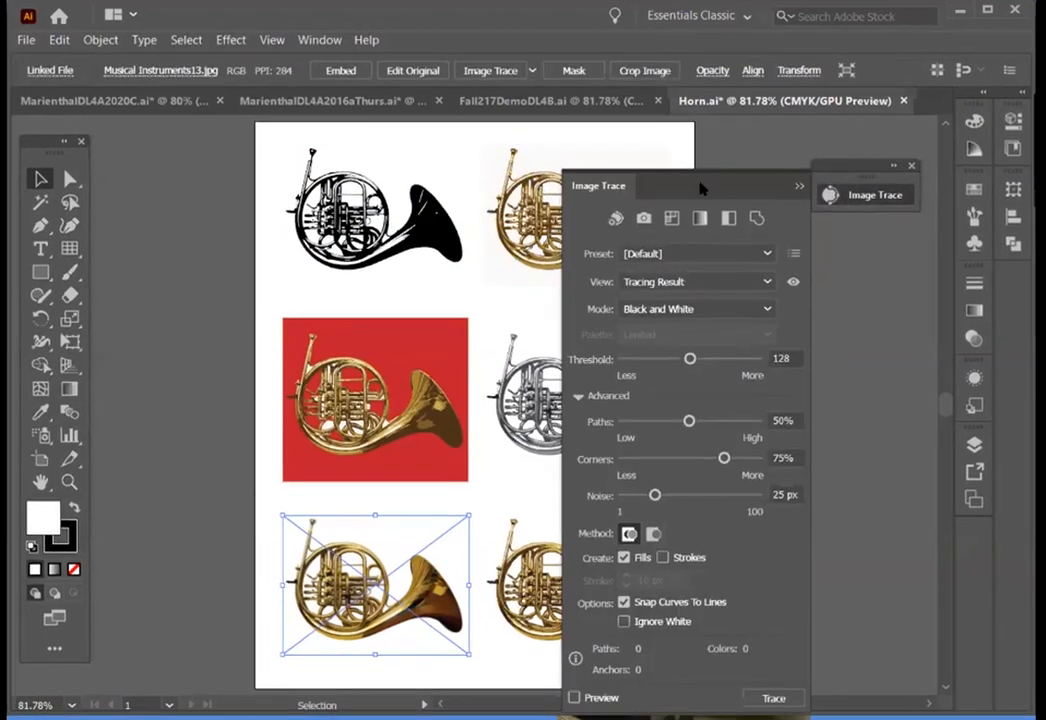
pyautogui.moveTo(703, 188)
pyautogui.mouseDown()
pyautogui.moveTo(836, 187)
pyautogui.moveTo(812, 135)
pyautogui.mouseUp()
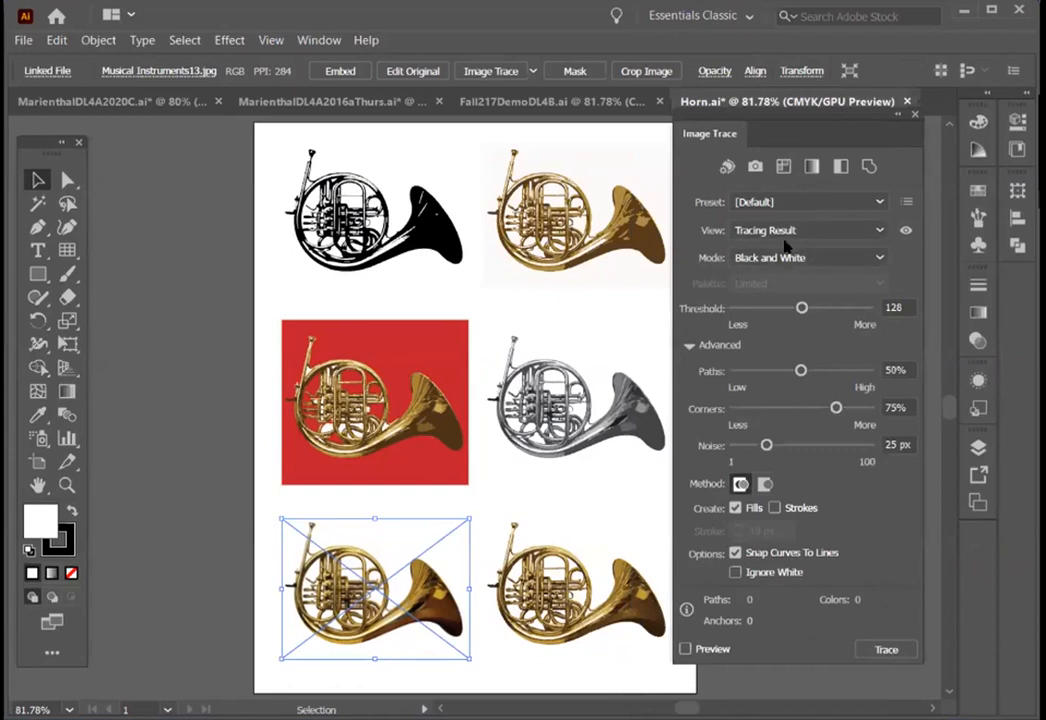
pyautogui.click(685, 649)
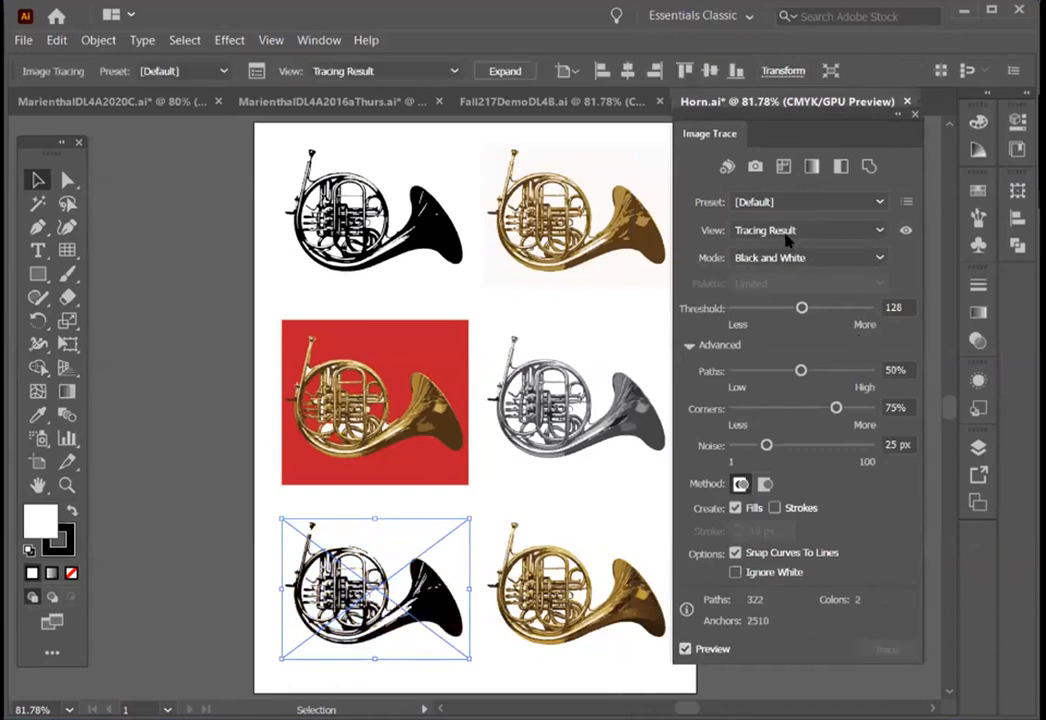
# Step: Apply the Sketched Art preset to the bottom-left horn's trace
pyautogui.click(787, 230)
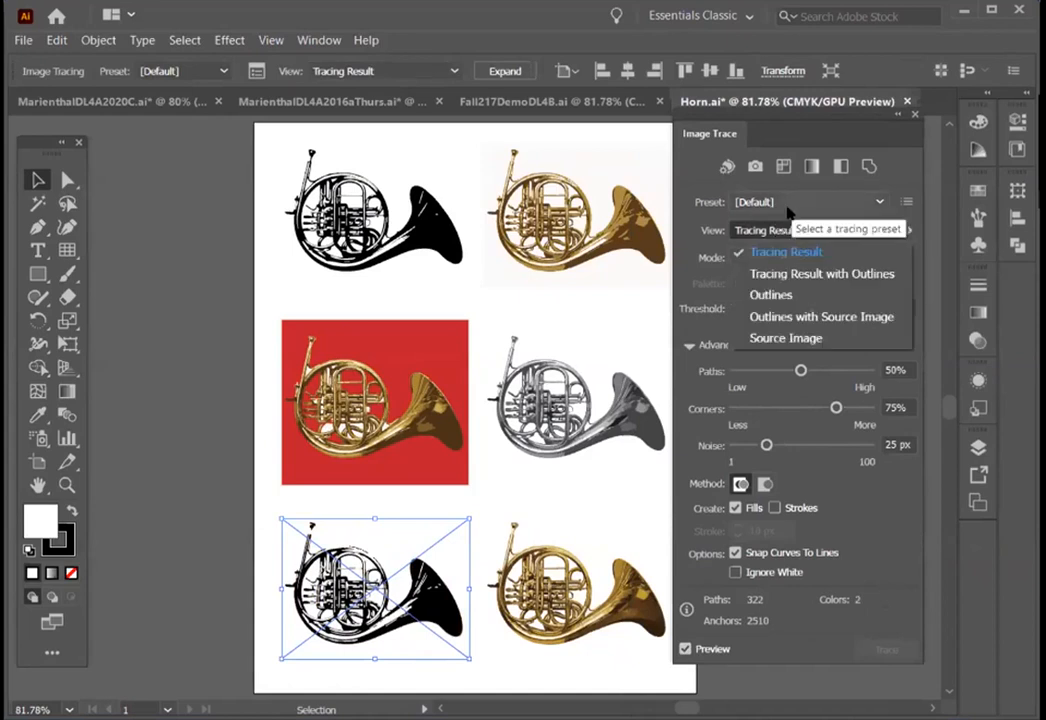
pyautogui.click(789, 206)
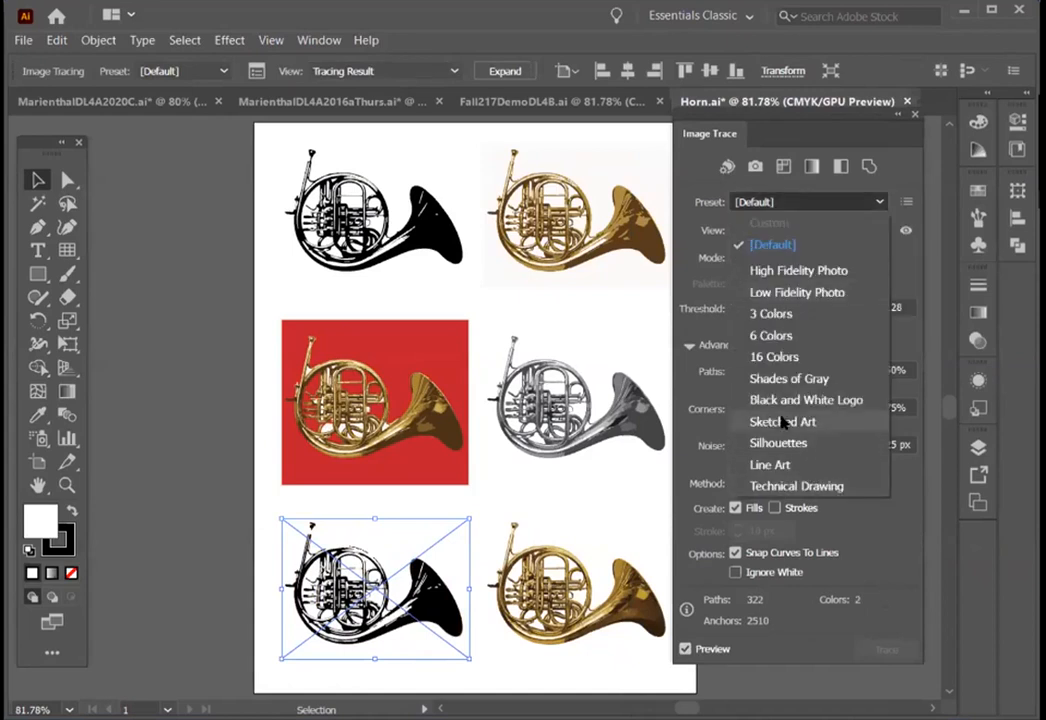
pyautogui.click(783, 422)
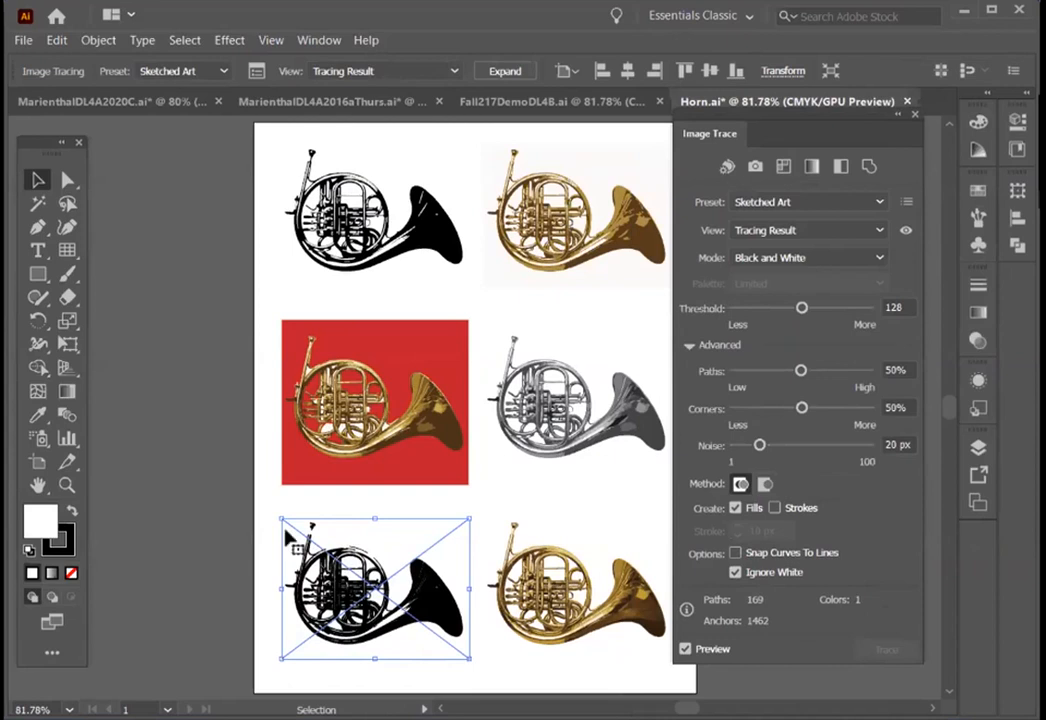
# Step: Examine the bottom-left horn's Sketched Art trace up close and compare it with the horn on the red rectangle
pyautogui.hotkey('ctrl', '=')
pyautogui.hotkey('ctrl', '=')
pyautogui.hotkey('ctrl', '=')
pyautogui.hotkey('ctrl', '=')
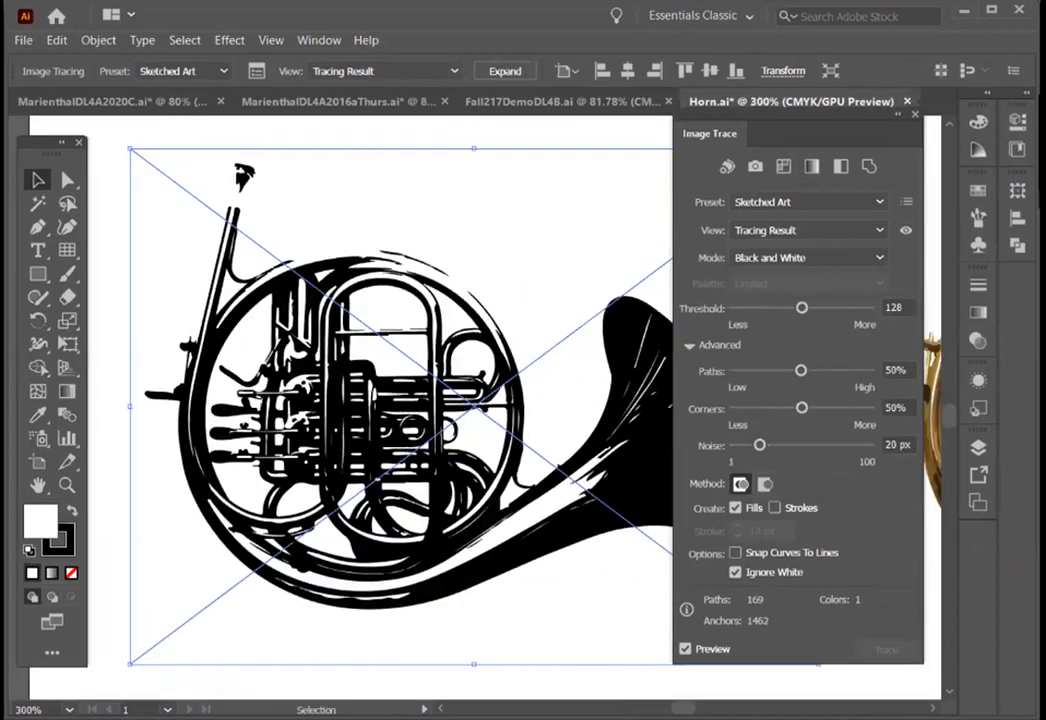
pyautogui.hotkey('ctrl', '-')
pyautogui.hotkey('ctrl', '-')
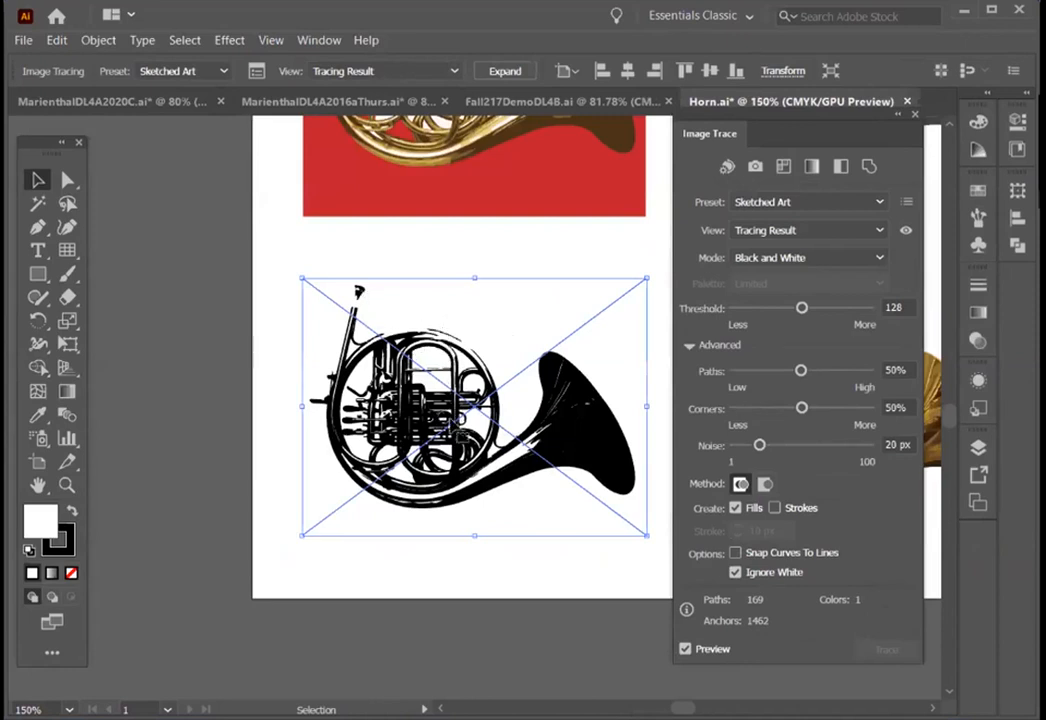
pyautogui.scroll(5, 399, 340)
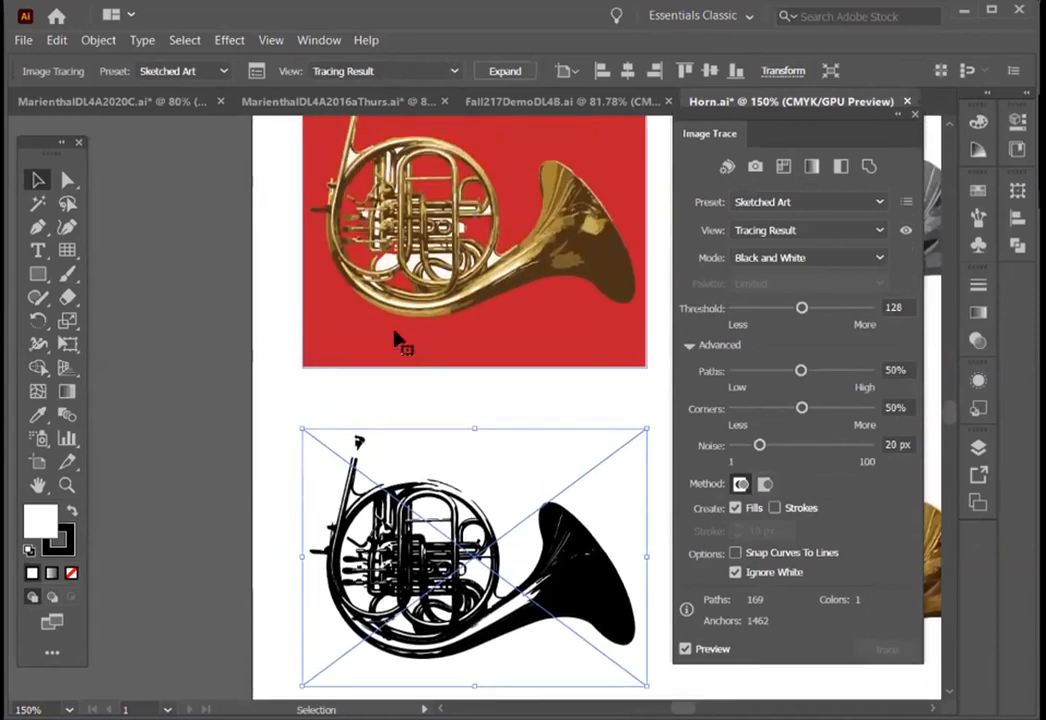
pyautogui.scroll(-5, 450, 330)
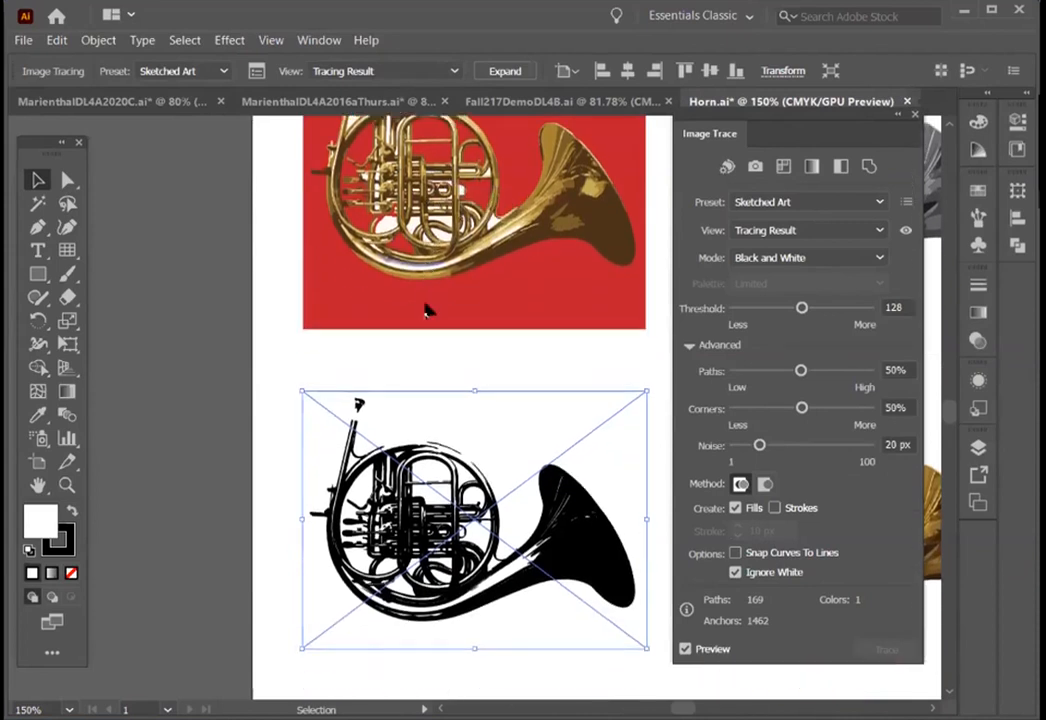
# Step: Apply the Line Art preset to the bottom-left horn's trace and try threshold values of 224 and 55
pyautogui.click(805, 202)
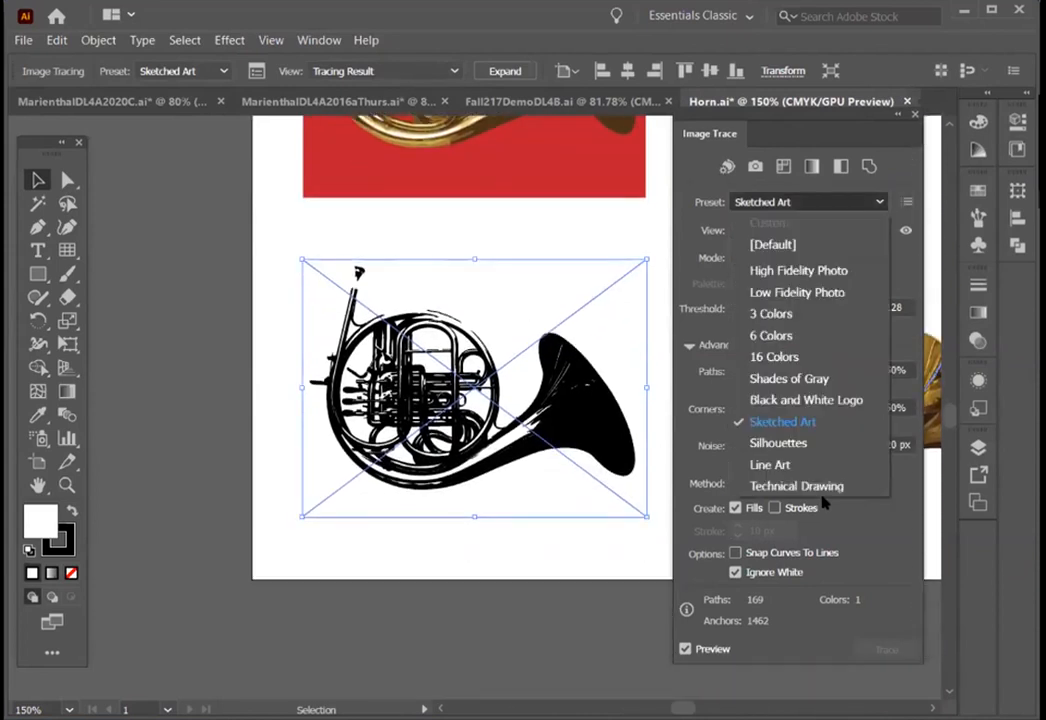
pyautogui.click(762, 466)
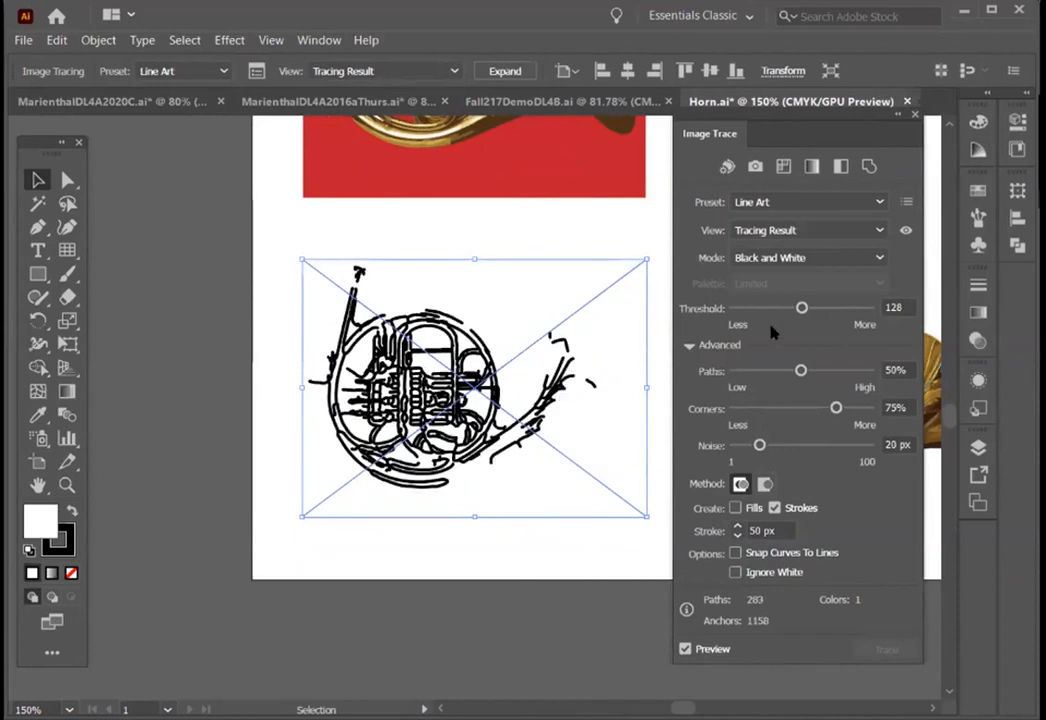
pyautogui.click(852, 308)
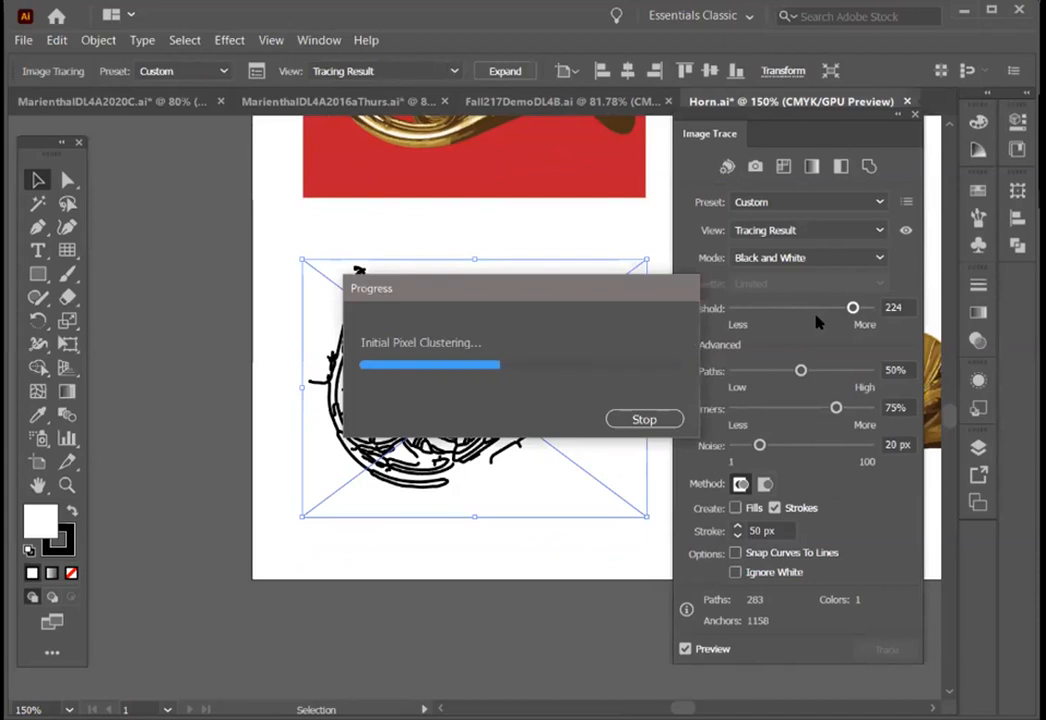
pyautogui.click(762, 309)
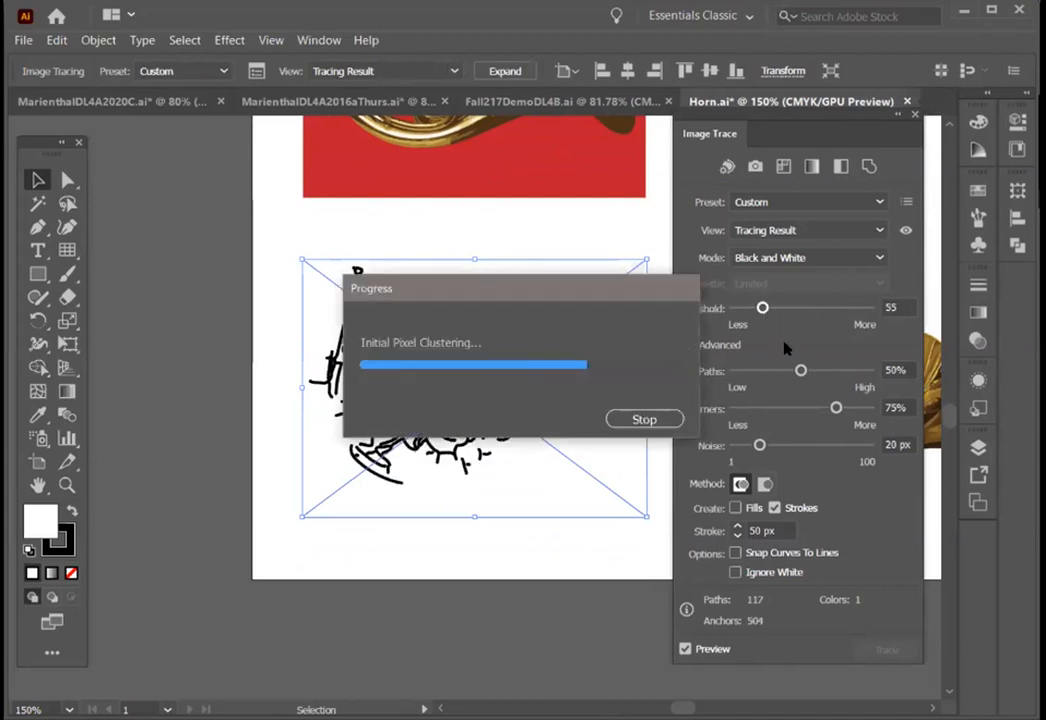
# Step: Apply the Technical Drawing preset to the bottom-left horn's trace
pyautogui.click(808, 202)
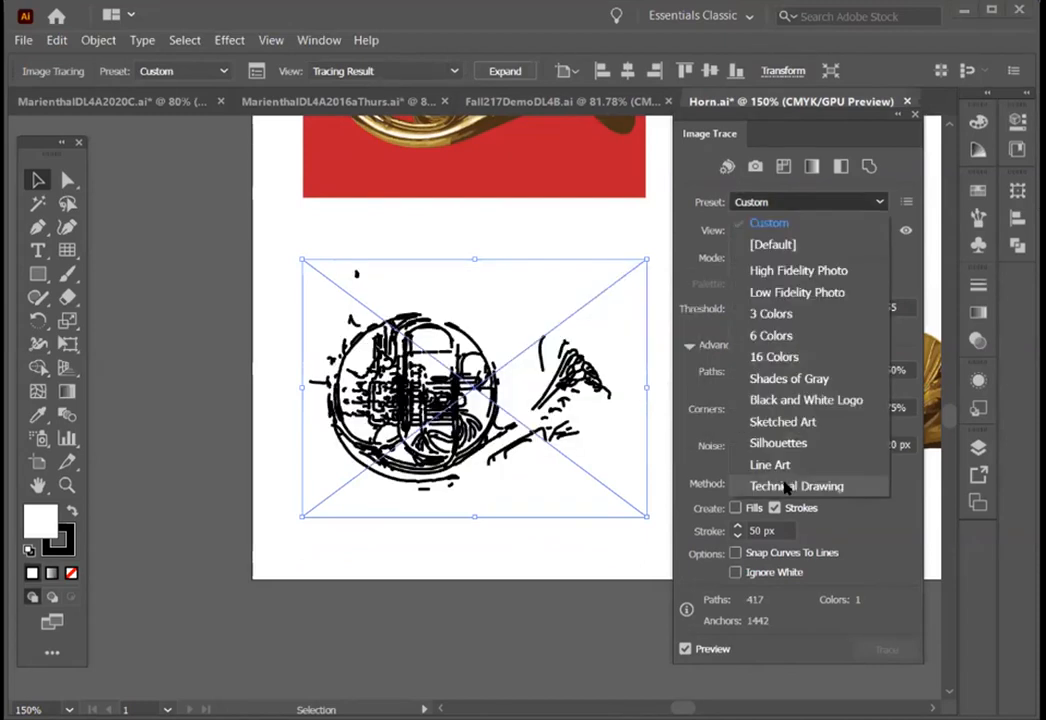
pyautogui.click(785, 487)
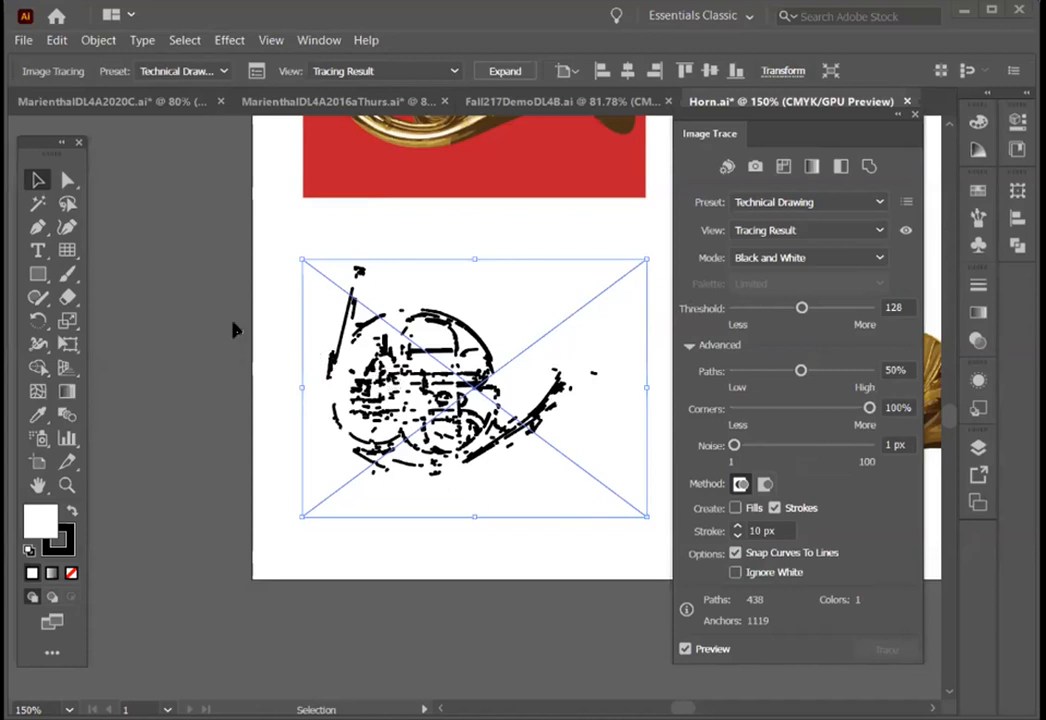
# Step: Close Horn.ai without saving its changes and switch to the Fall217DemoDL4B.ai document
pyautogui.hotkey('ctrl', '0')
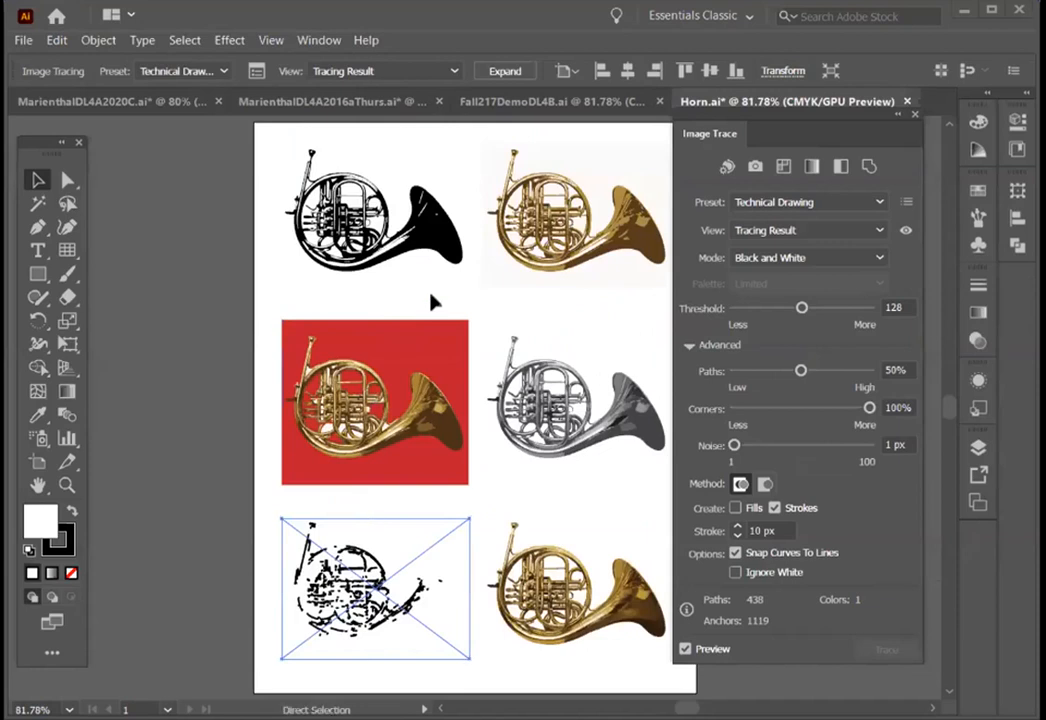
pyautogui.hotkey('ctrl', 'w')
pyautogui.press('n')
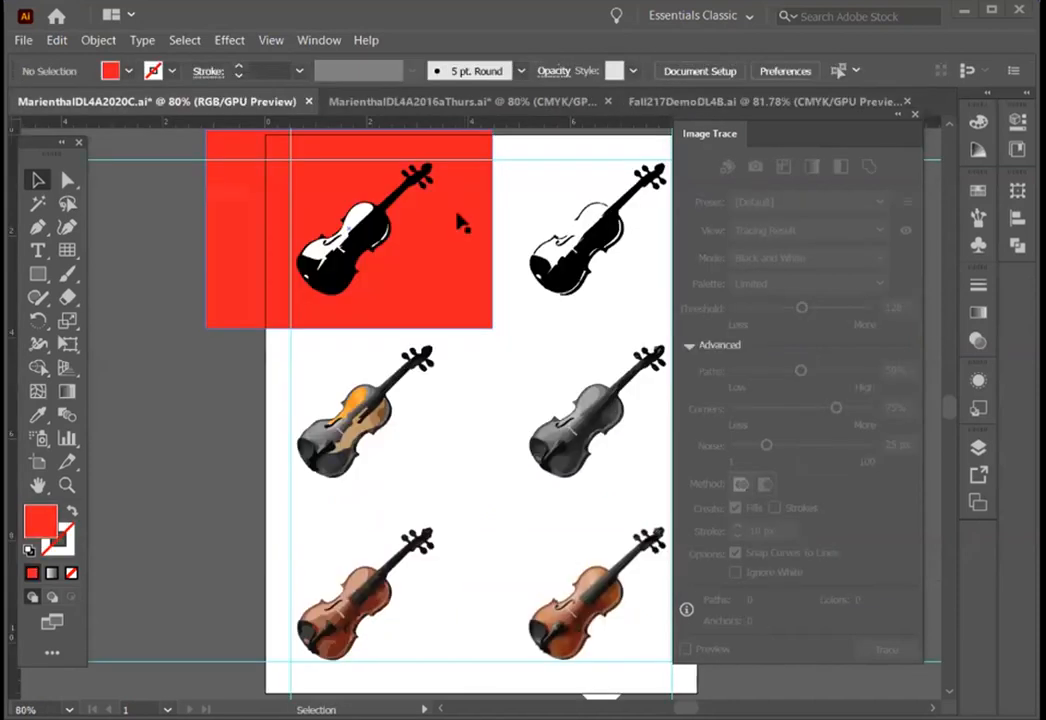
pyautogui.hotkey('ctrl', 'Tab')
pyautogui.press('ctrl')
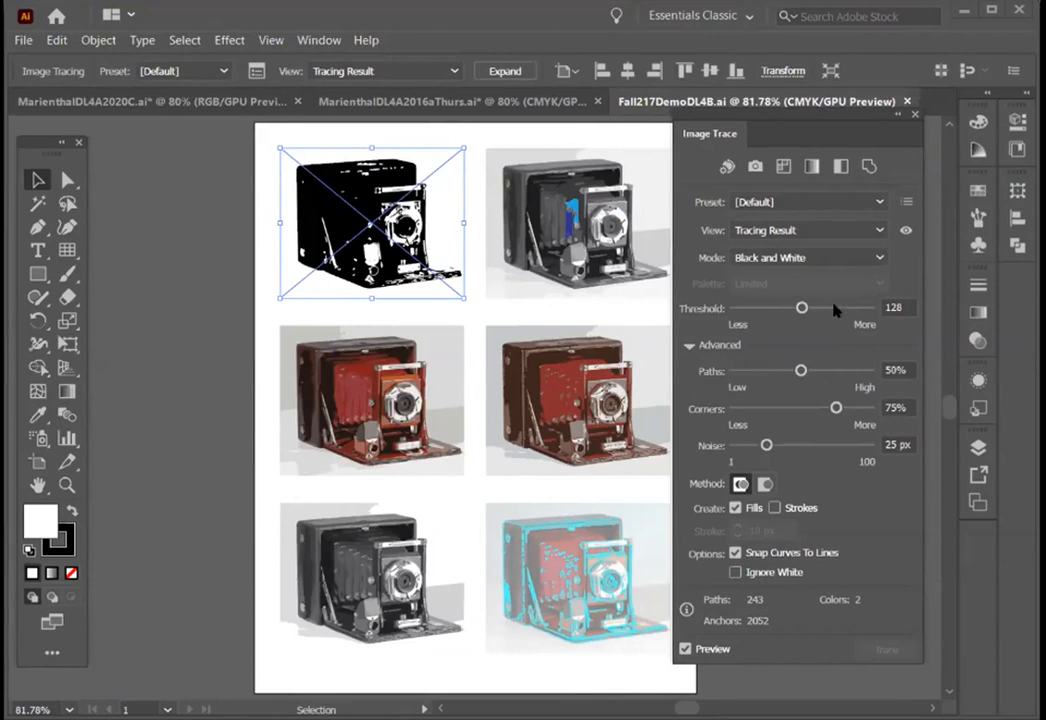
# Step: Set the threshold of the top-left camera's black and white trace to 59, then select the expanded top-right camera group
pyautogui.moveTo(779, 313)
pyautogui.mouseDown()
pyautogui.moveTo(753, 310)
pyautogui.moveTo(801, 307)
pyautogui.moveTo(760, 311)
pyautogui.mouseUp()
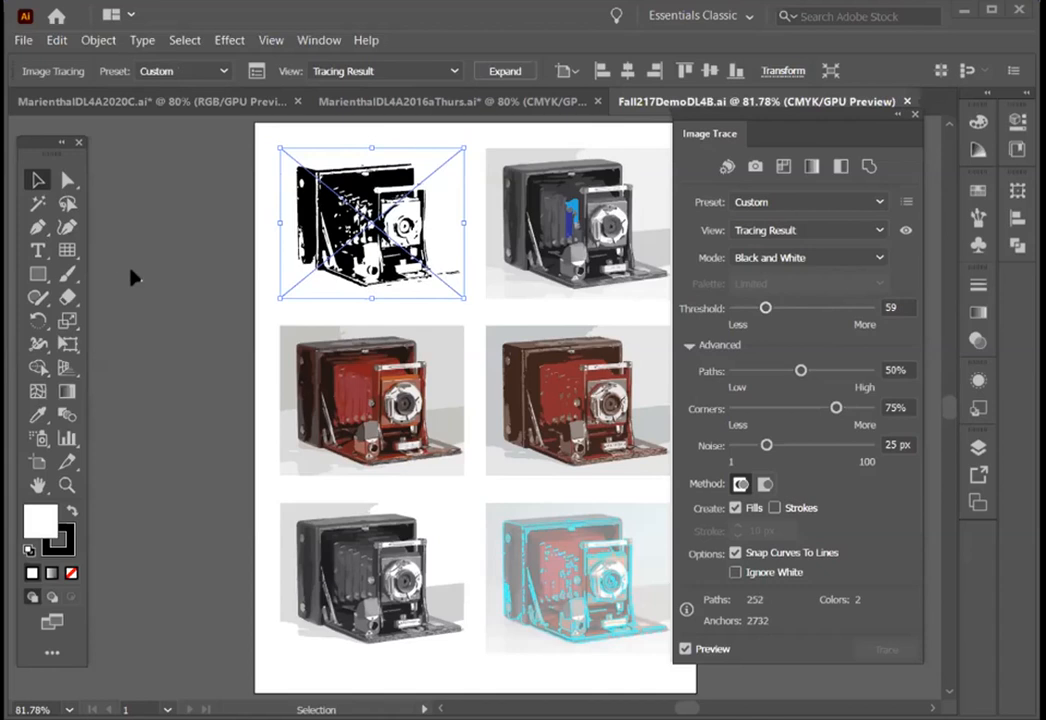
pyautogui.click(173, 283)
pyautogui.click(562, 235)
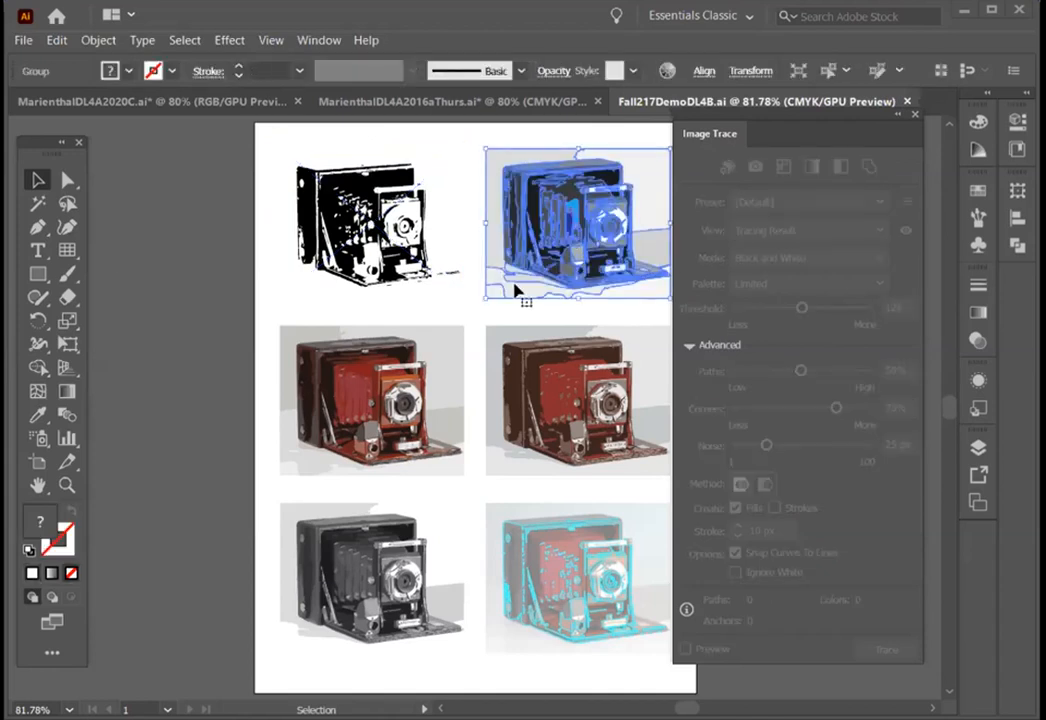
# Step: Reduce the middle-left camera's color trace to 11 colors and deselect it
pyautogui.click(375, 400)
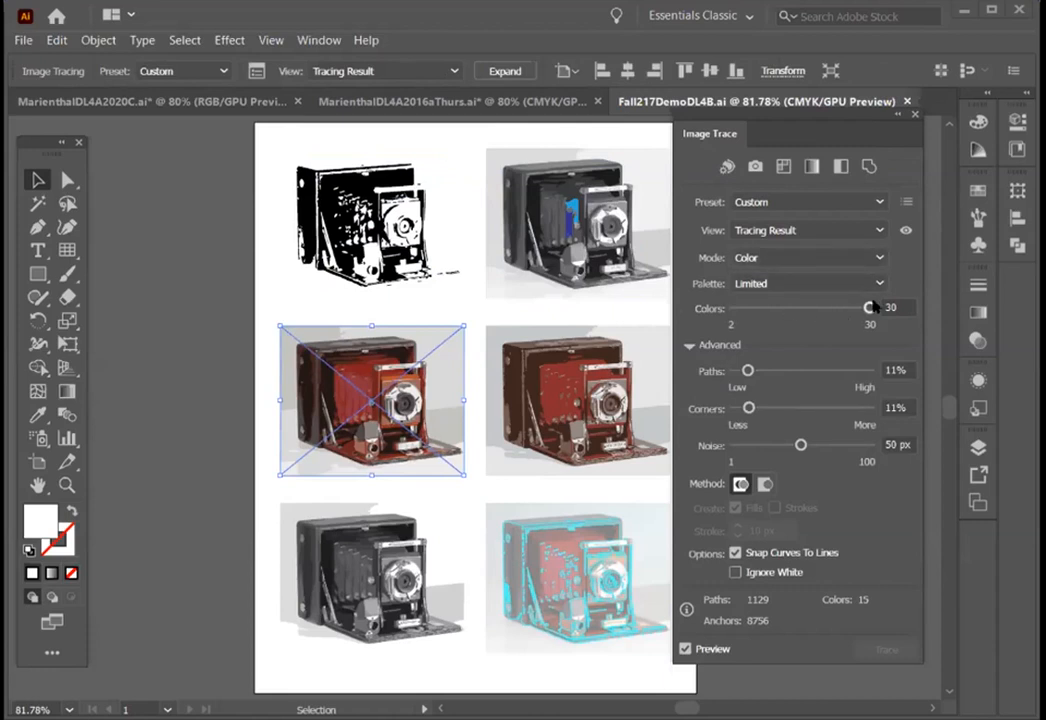
pyautogui.moveTo(870, 308); pyautogui.dragTo(777, 308)
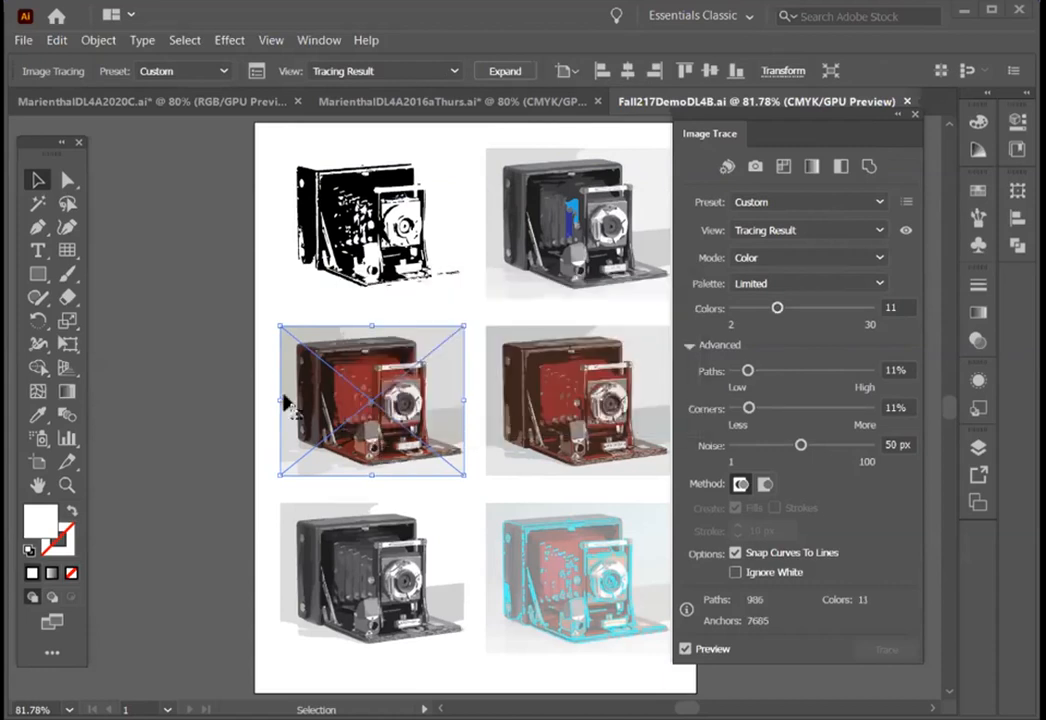
pyautogui.click(226, 362)
# Step: Change the bottom-right camera's trace view from Outlines with Source Image to Tracing Result
pyautogui.click(545, 567)
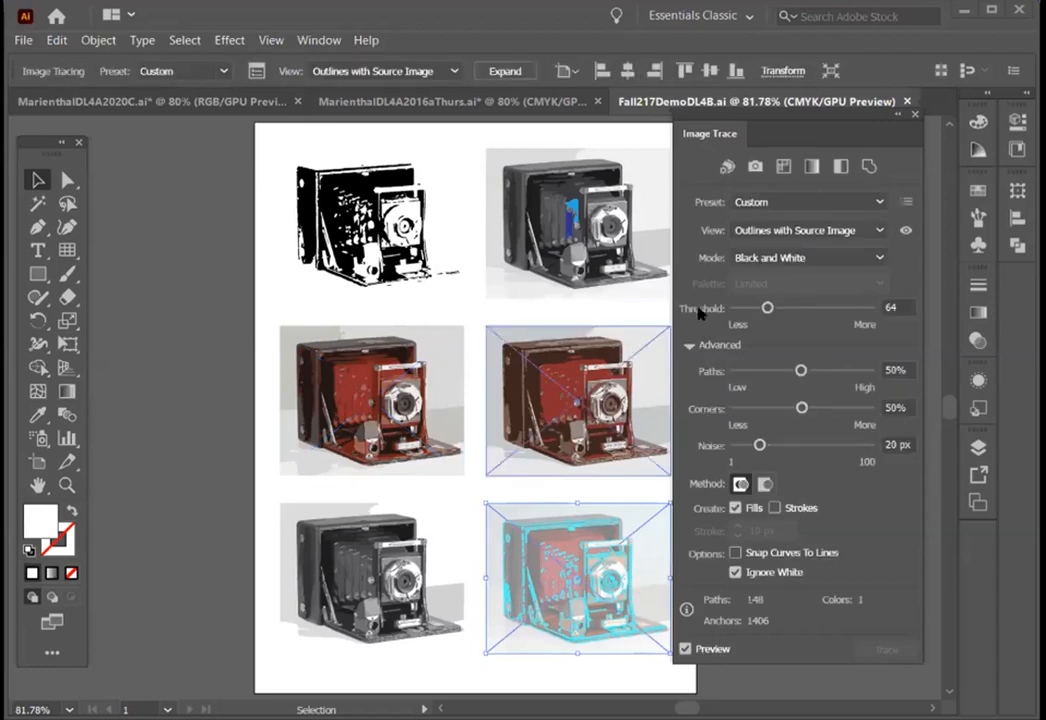
pyautogui.click(781, 236)
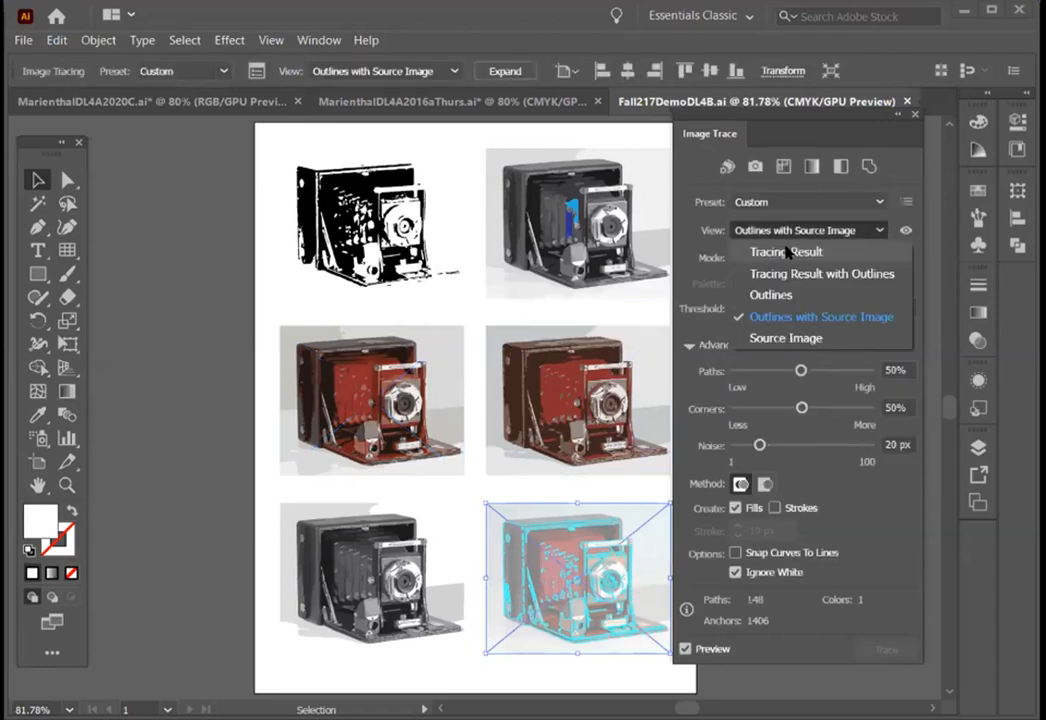
pyautogui.click(786, 250)
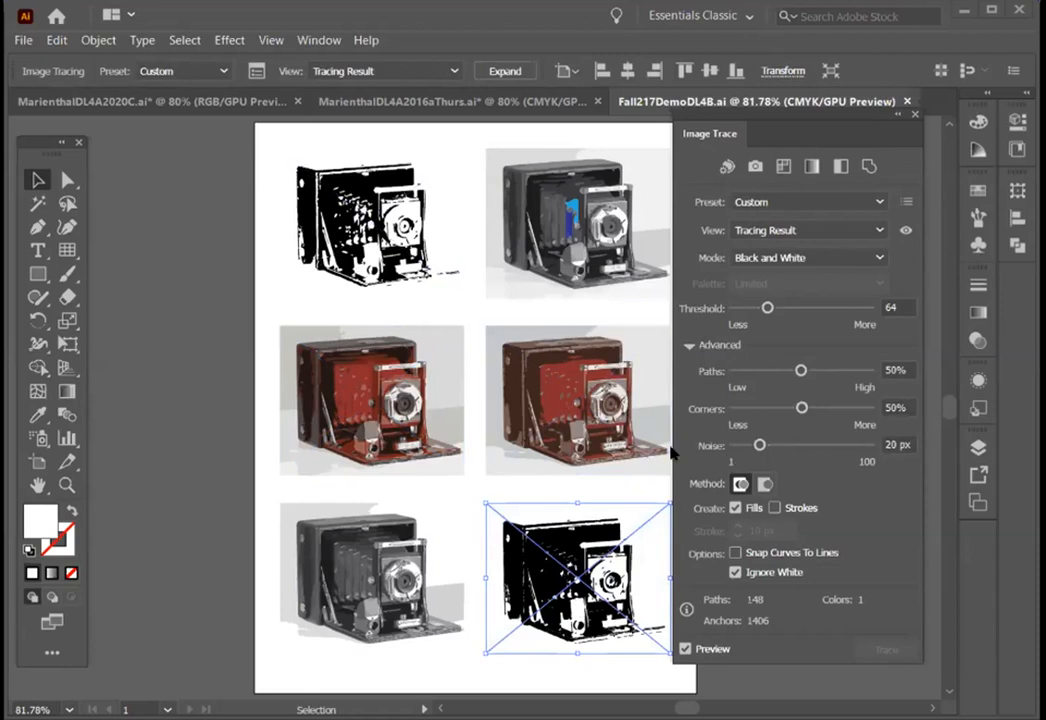
# Step: Apply the Technical Drawing preset to the middle-right camera's trace and set its threshold to 63
pyautogui.click(602, 446)
pyautogui.click(777, 230)
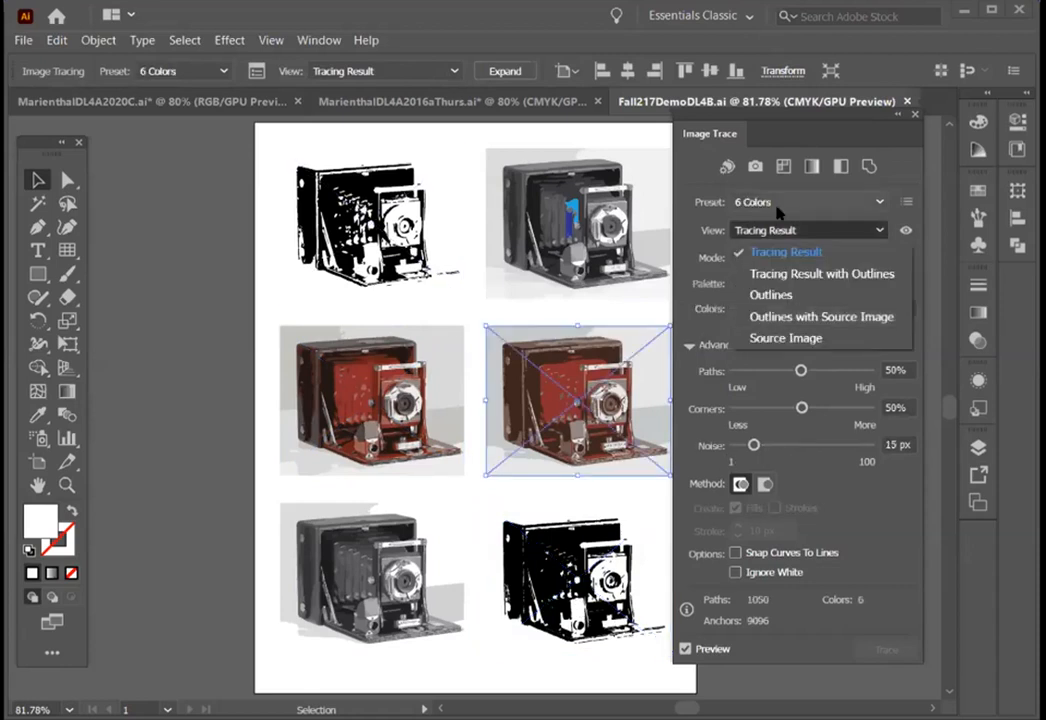
pyautogui.click(777, 207)
pyautogui.click(790, 489)
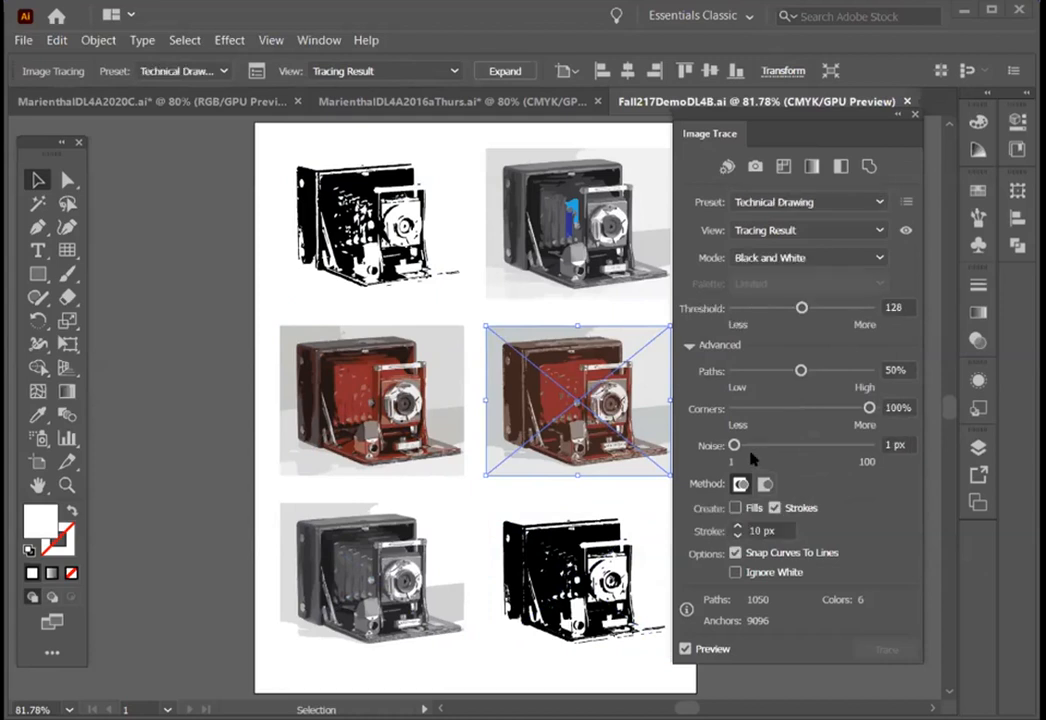
pyautogui.moveTo(801, 308)
pyautogui.mouseDown()
pyautogui.moveTo(838, 309)
pyautogui.moveTo(755, 310)
pyautogui.moveTo(767, 309)
pyautogui.mouseUp()
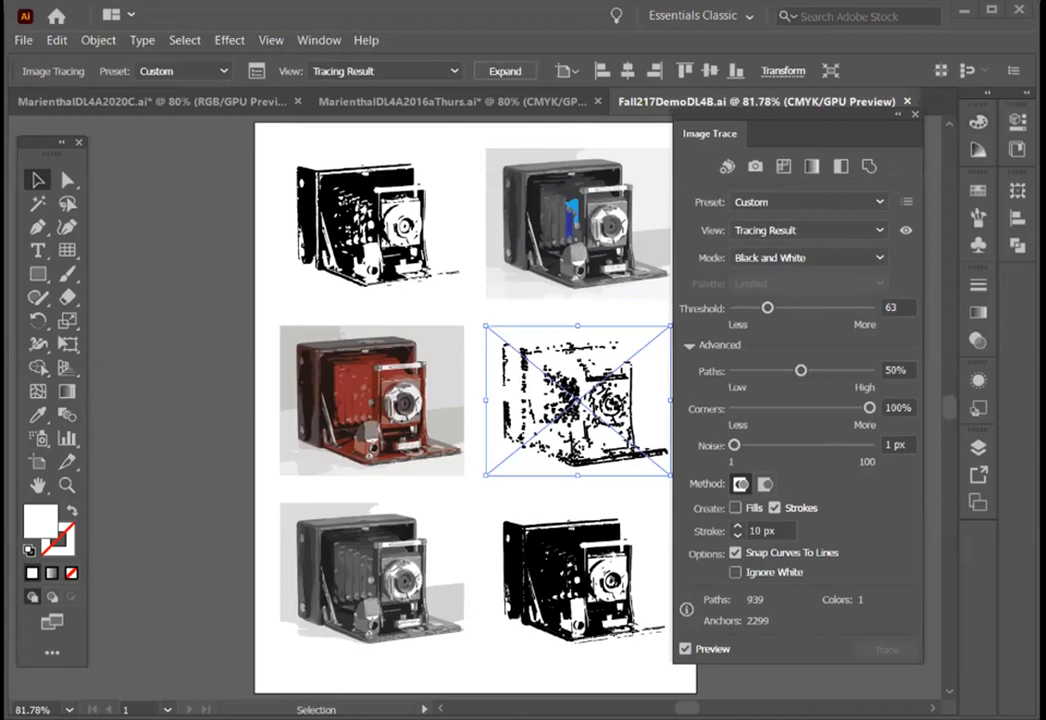
# Step: Keep the middle-right camera's trace in Black and White mode and set its stroke to 15 px
pyautogui.click(785, 258)
pyautogui.click(790, 327)
pyautogui.click(737, 526)
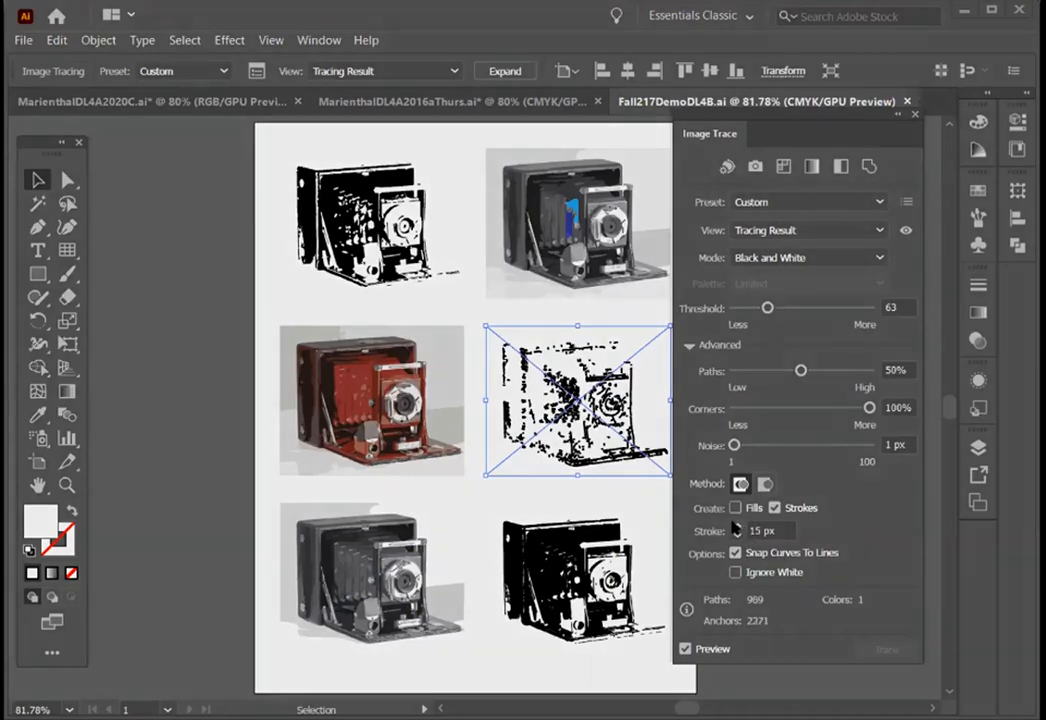